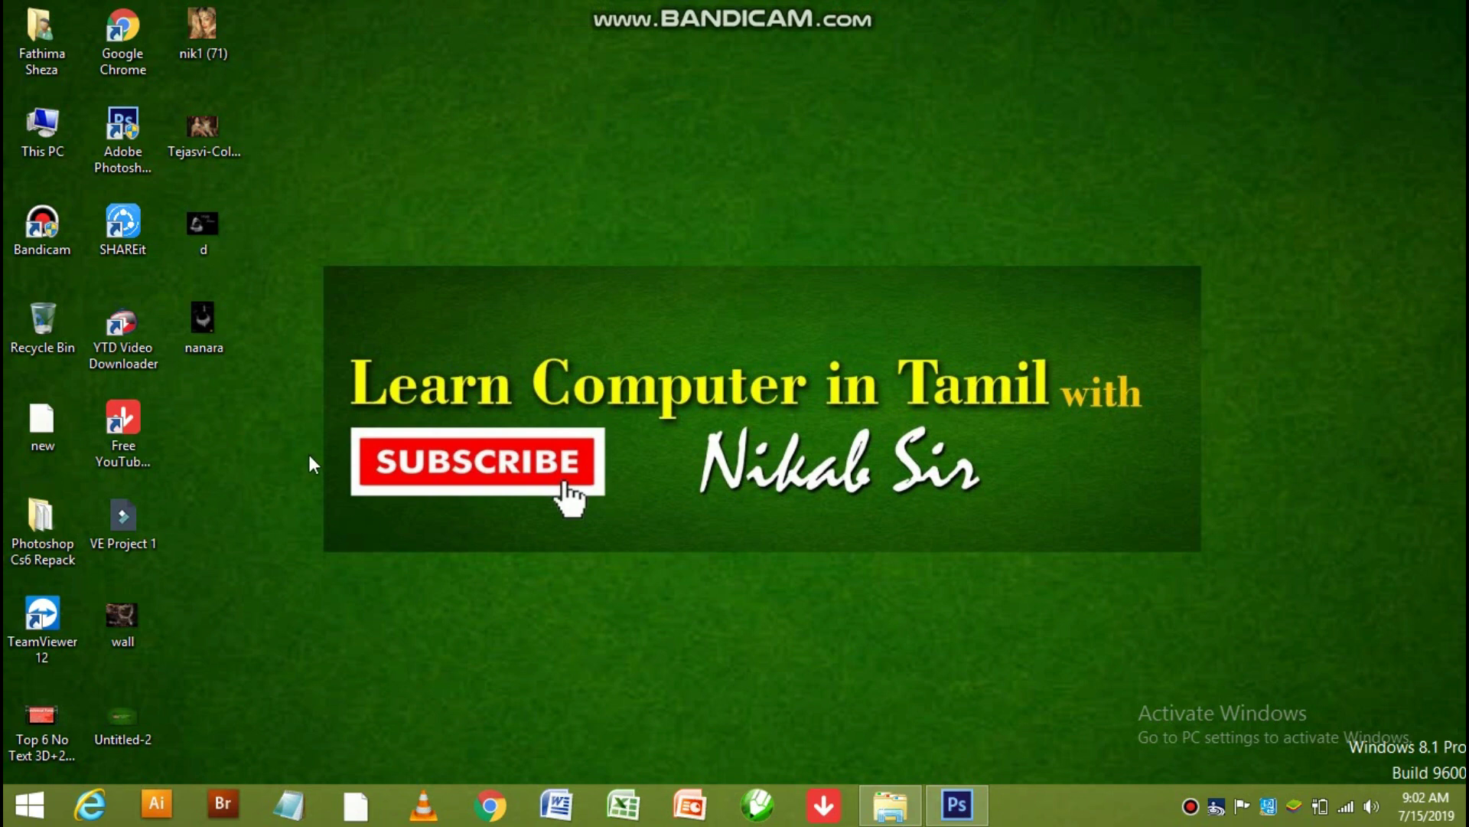
View the wall image file, then return to Photoshop
left_click(134, 623)
double_click(133, 619)
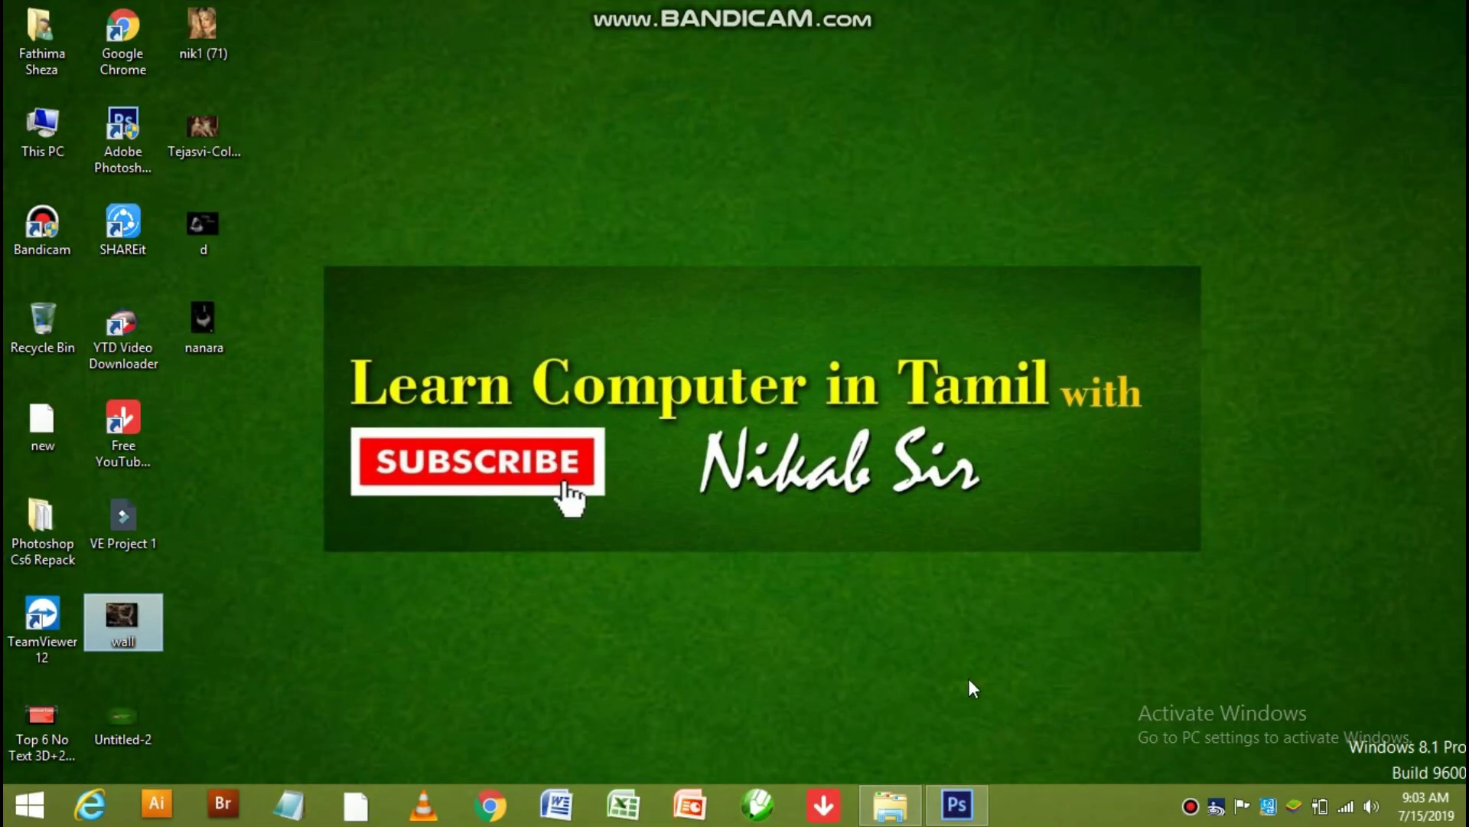
left_click(958, 813)
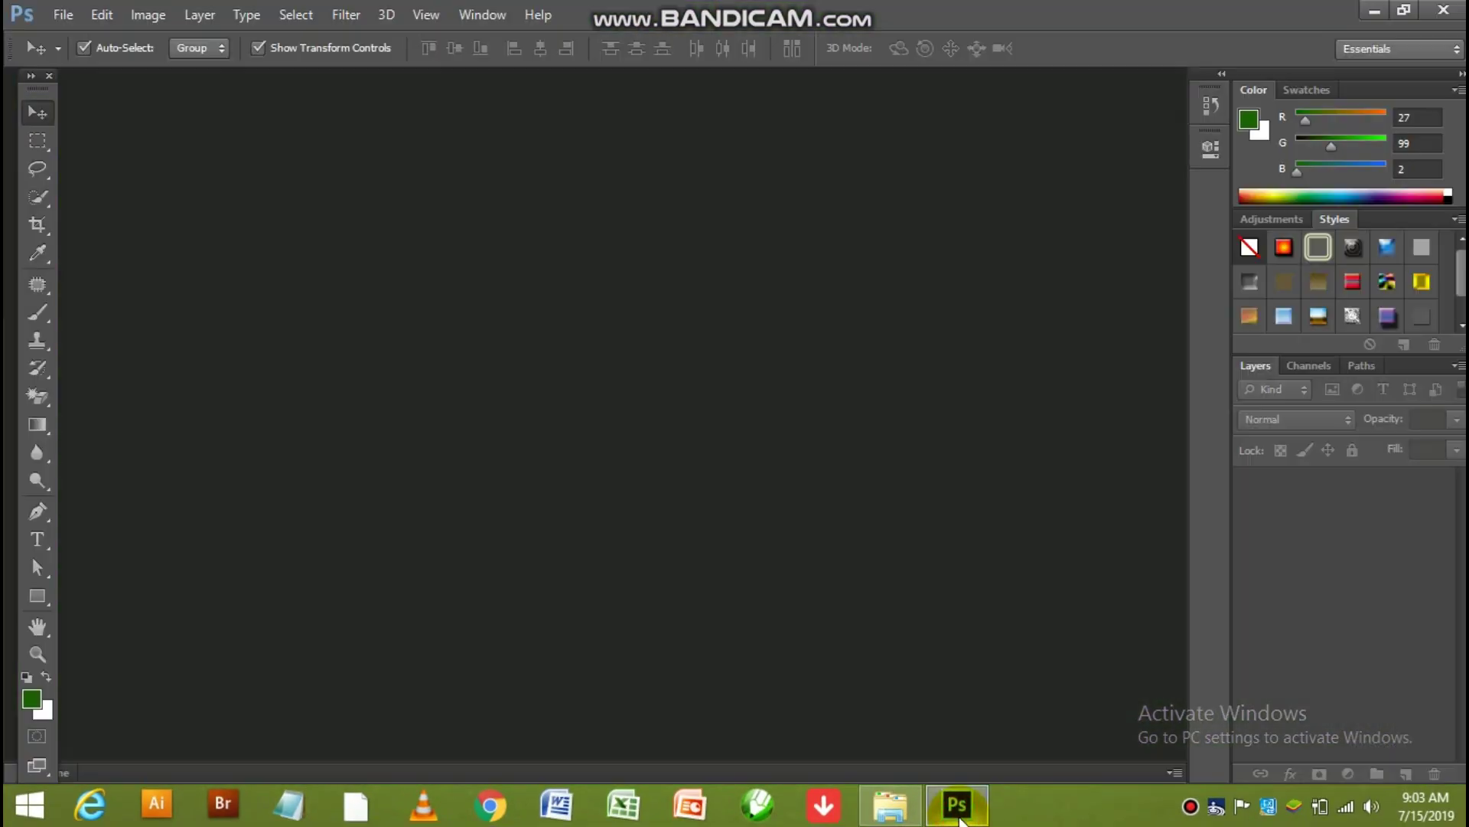
Create a new blank document 5 × 5 inches at 200 pixels/inch
left_click(64, 15)
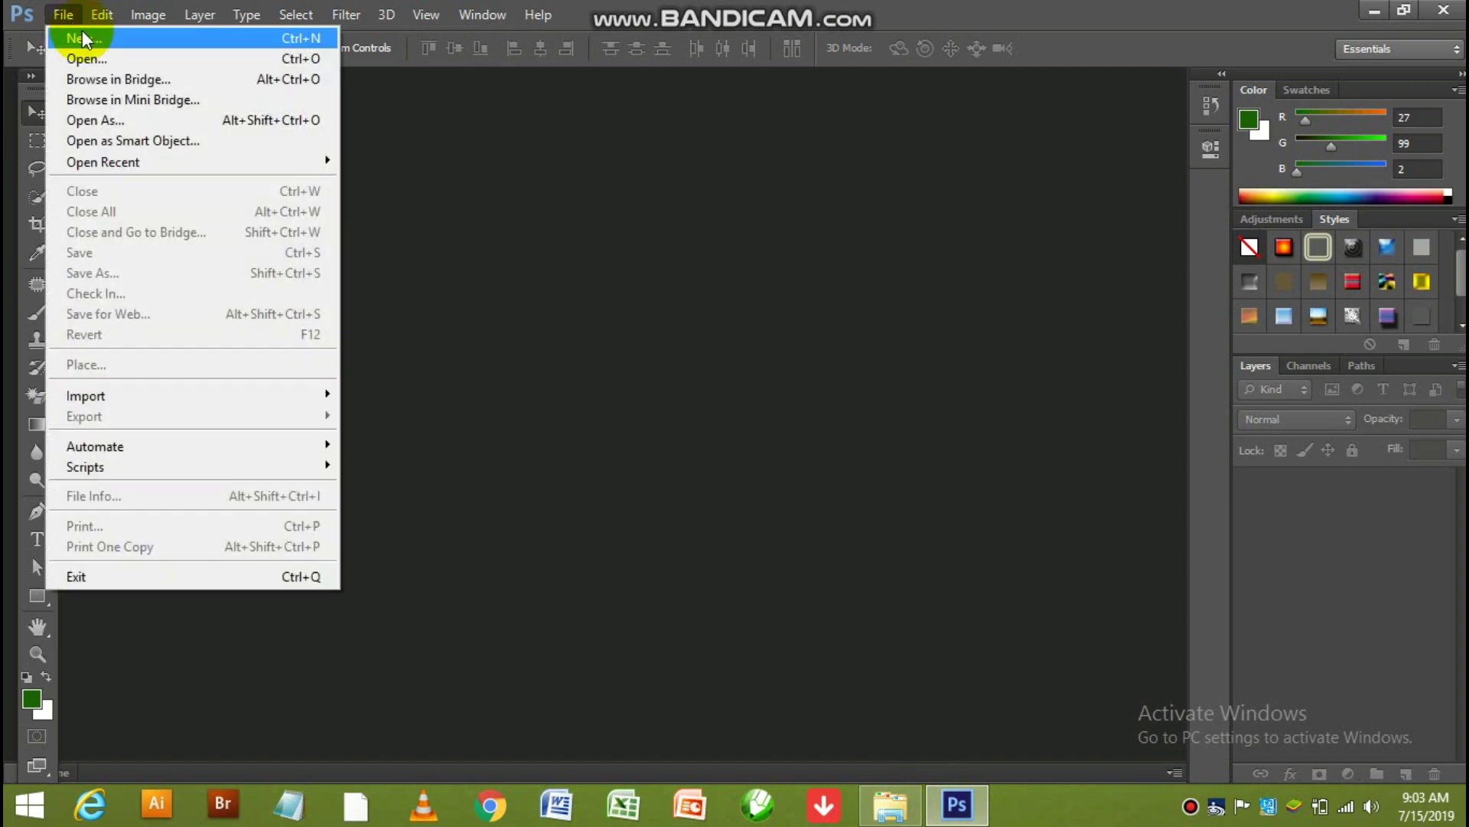
left_click(82, 31)
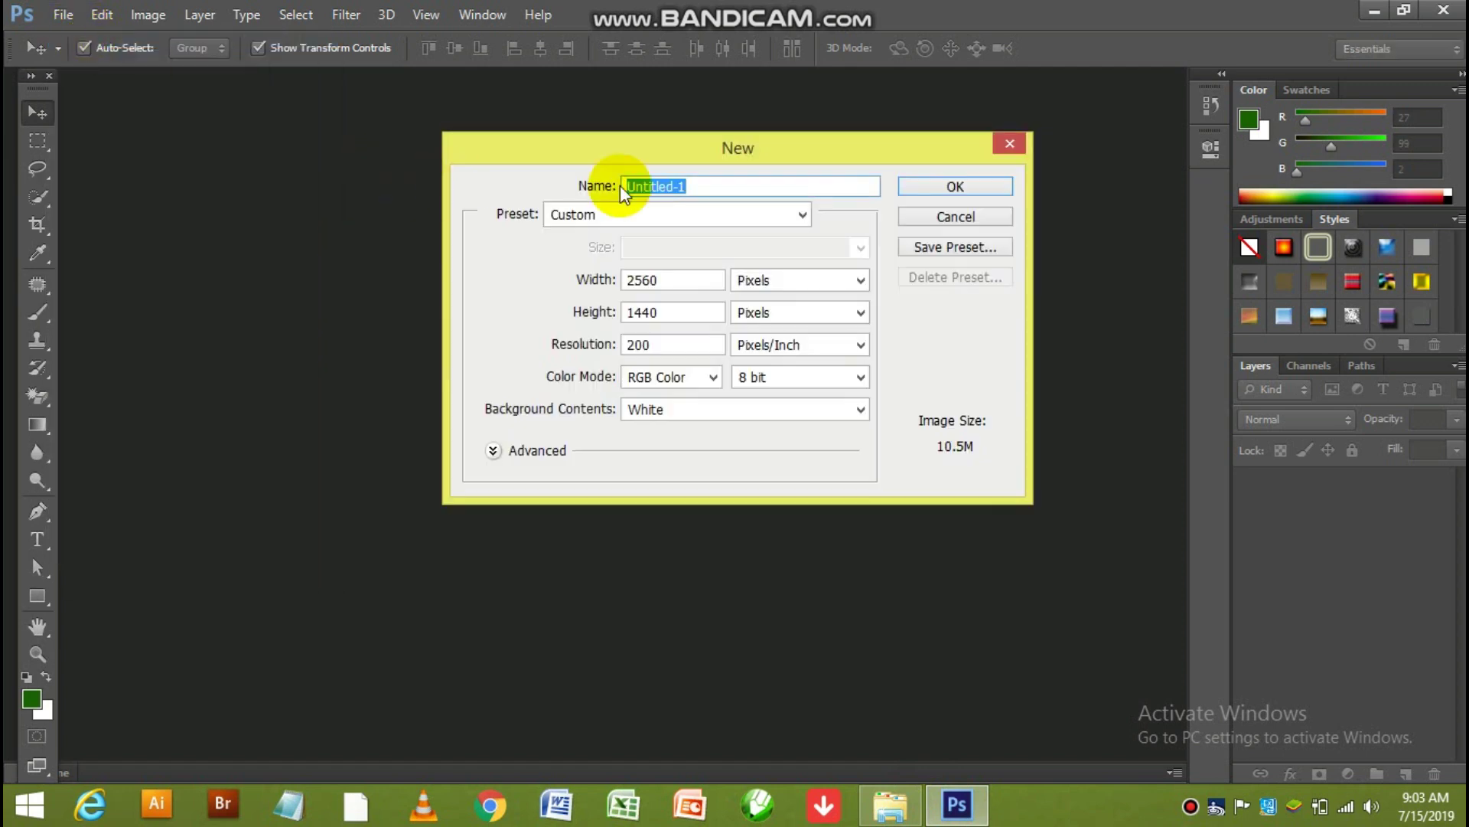
left_click(769, 287)
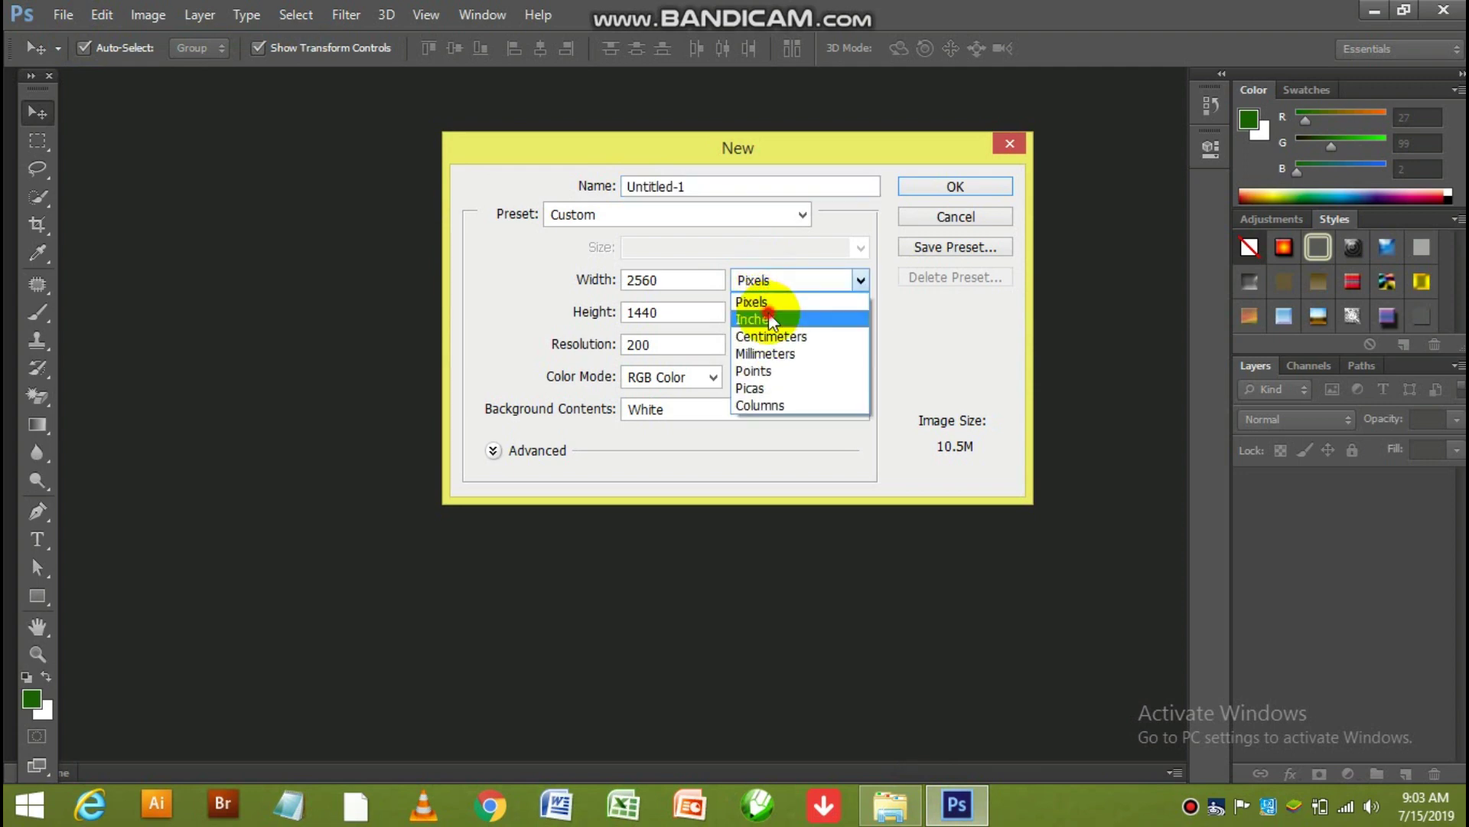
left_click(771, 316)
left_click_drag(672, 280, 596, 274)
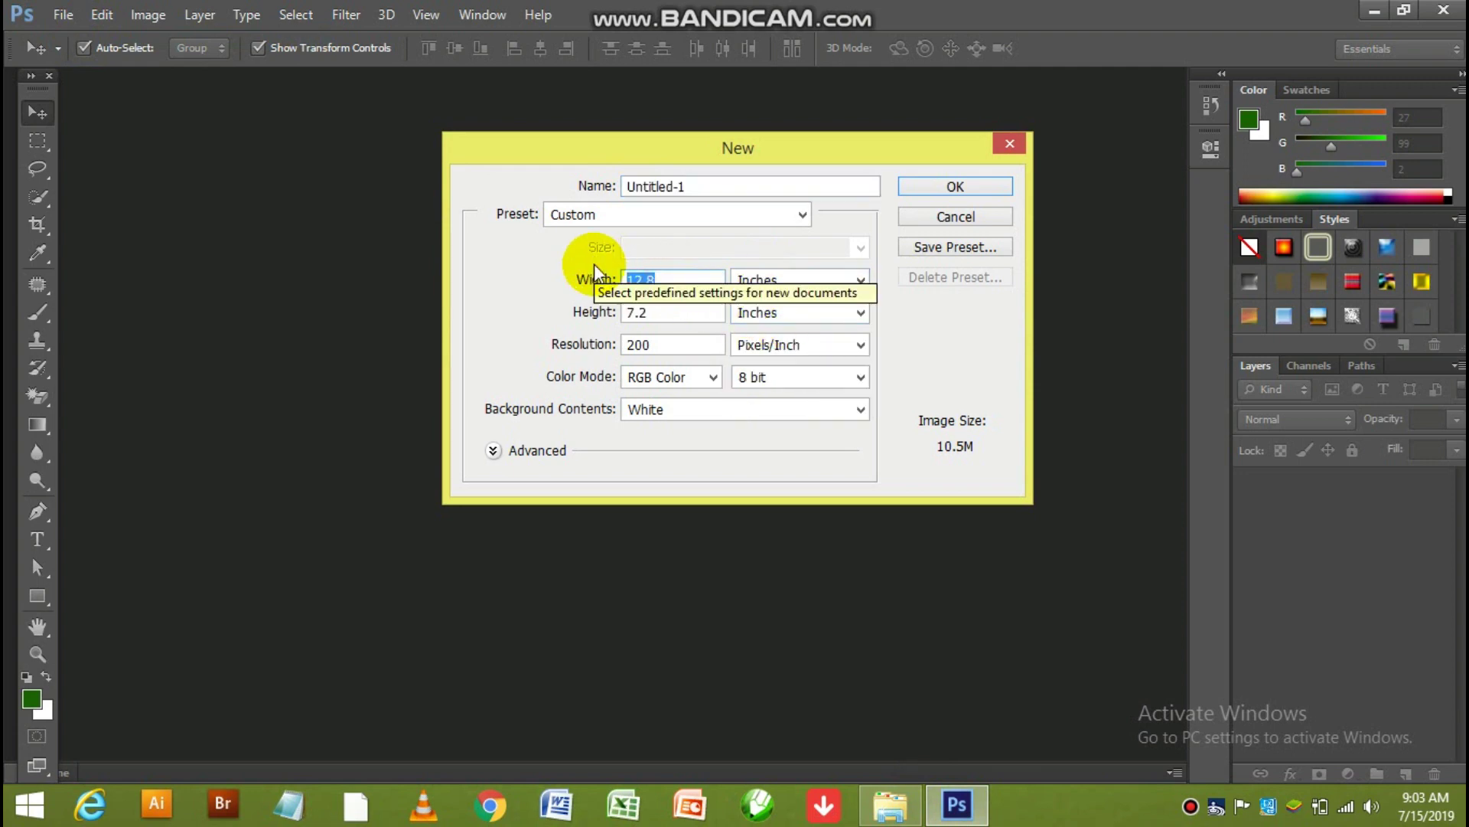
type("5")
left_click_drag(673, 311, 589, 325)
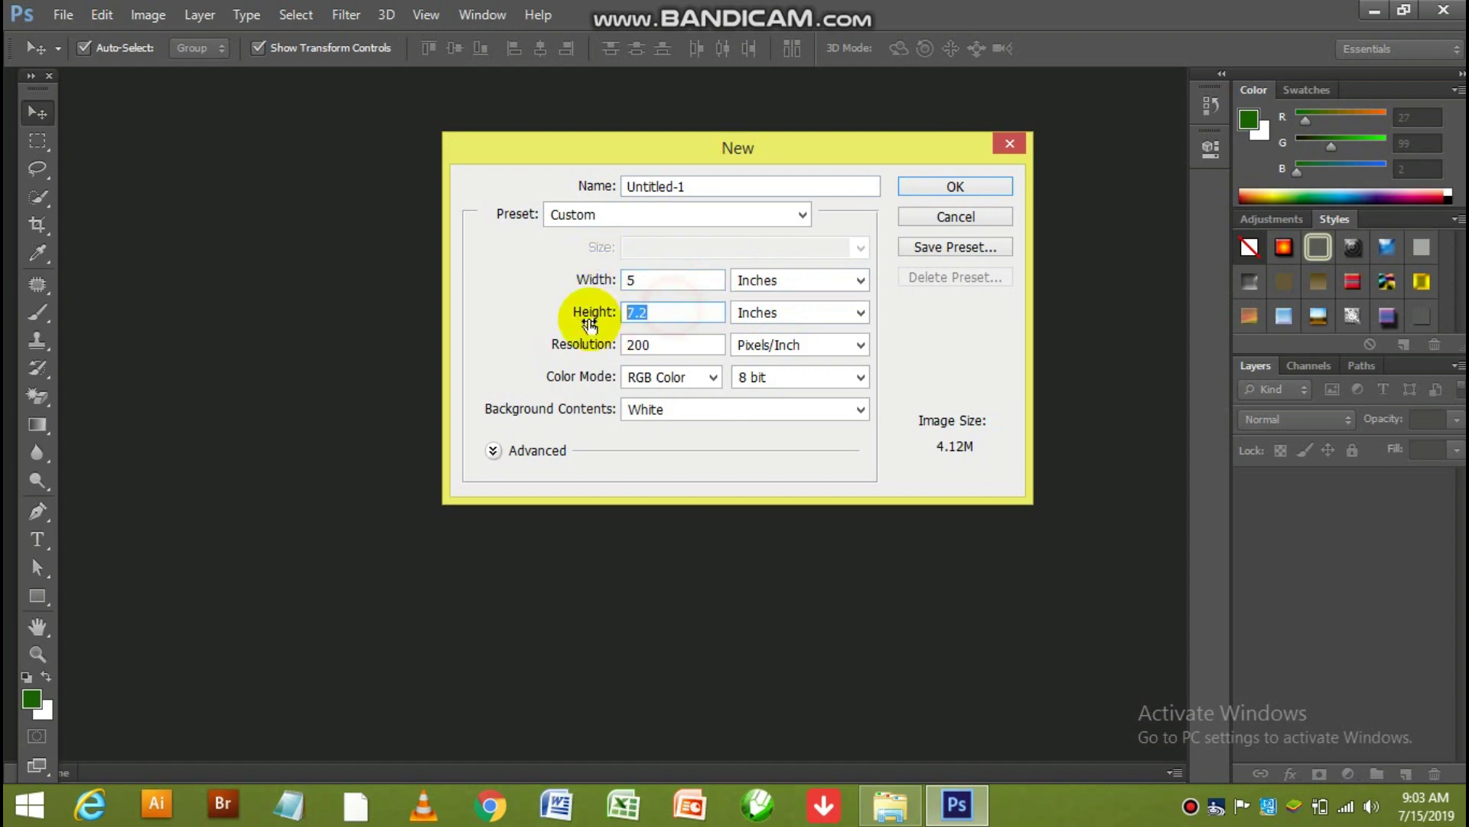
type("5")
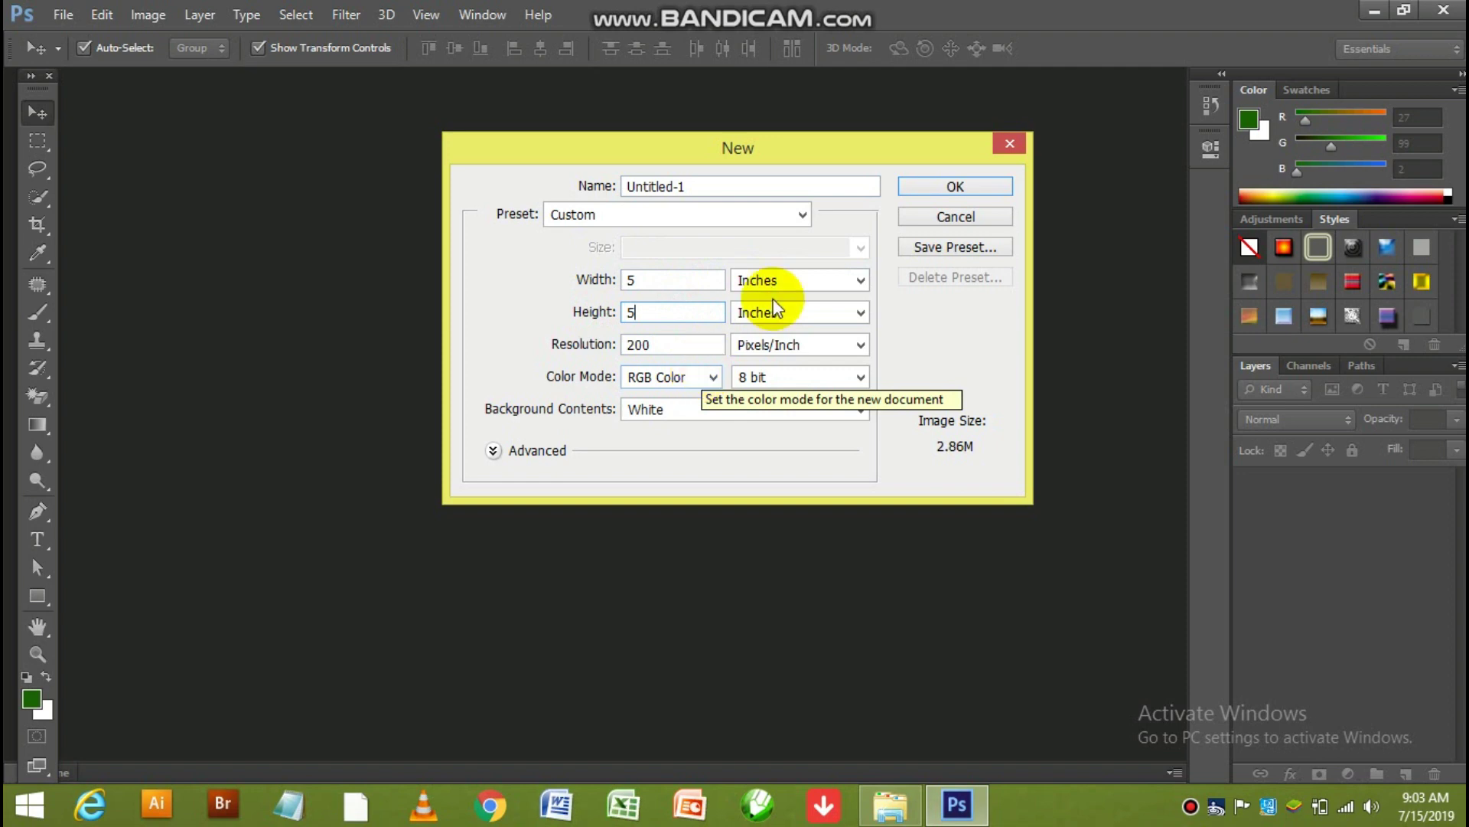
left_click(926, 190)
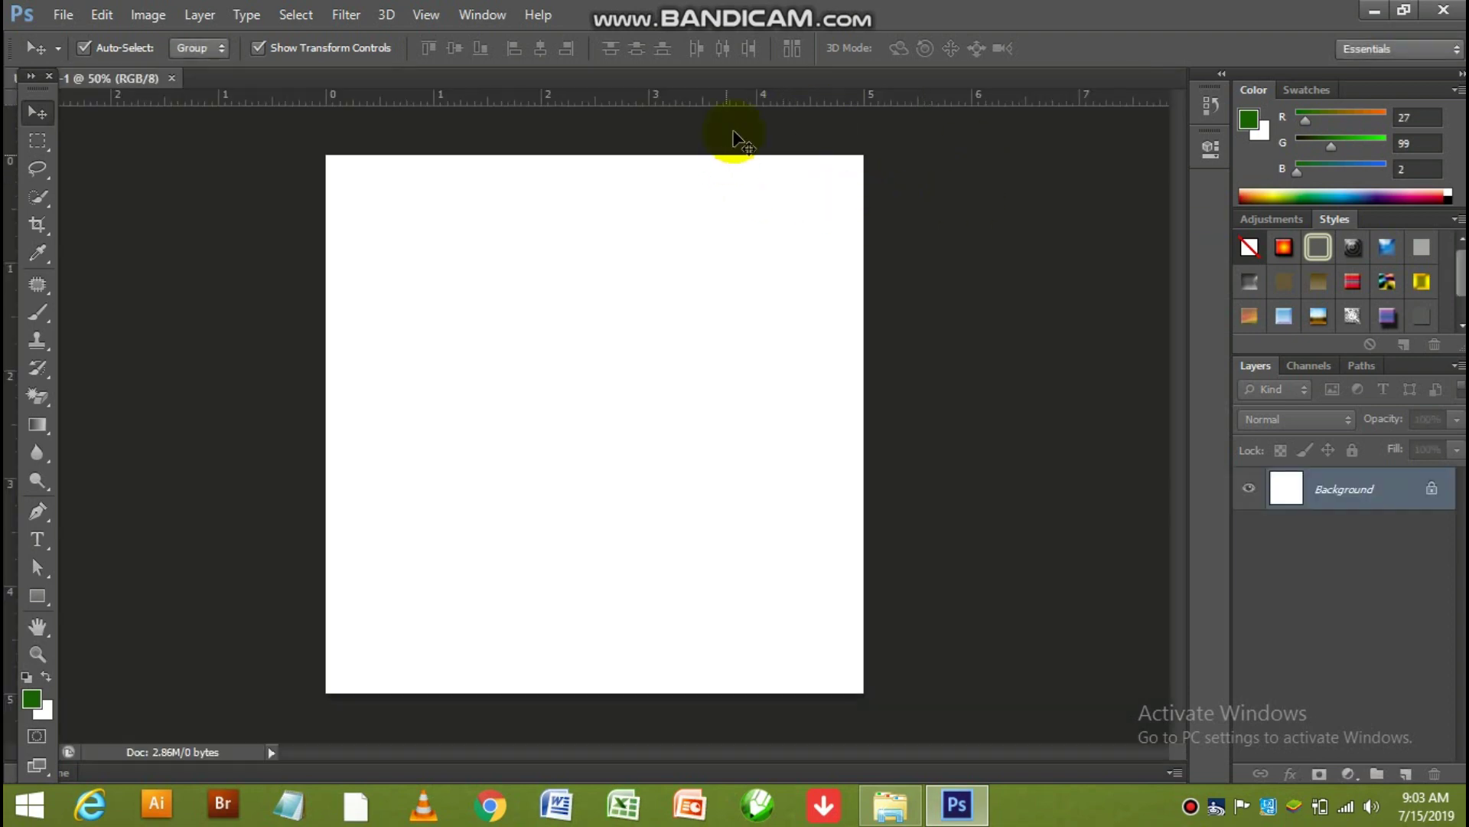
Float the Tools panel and set the ruler zero point to the canvas's top-left corner
left_click_drag(42, 93, 70, 158)
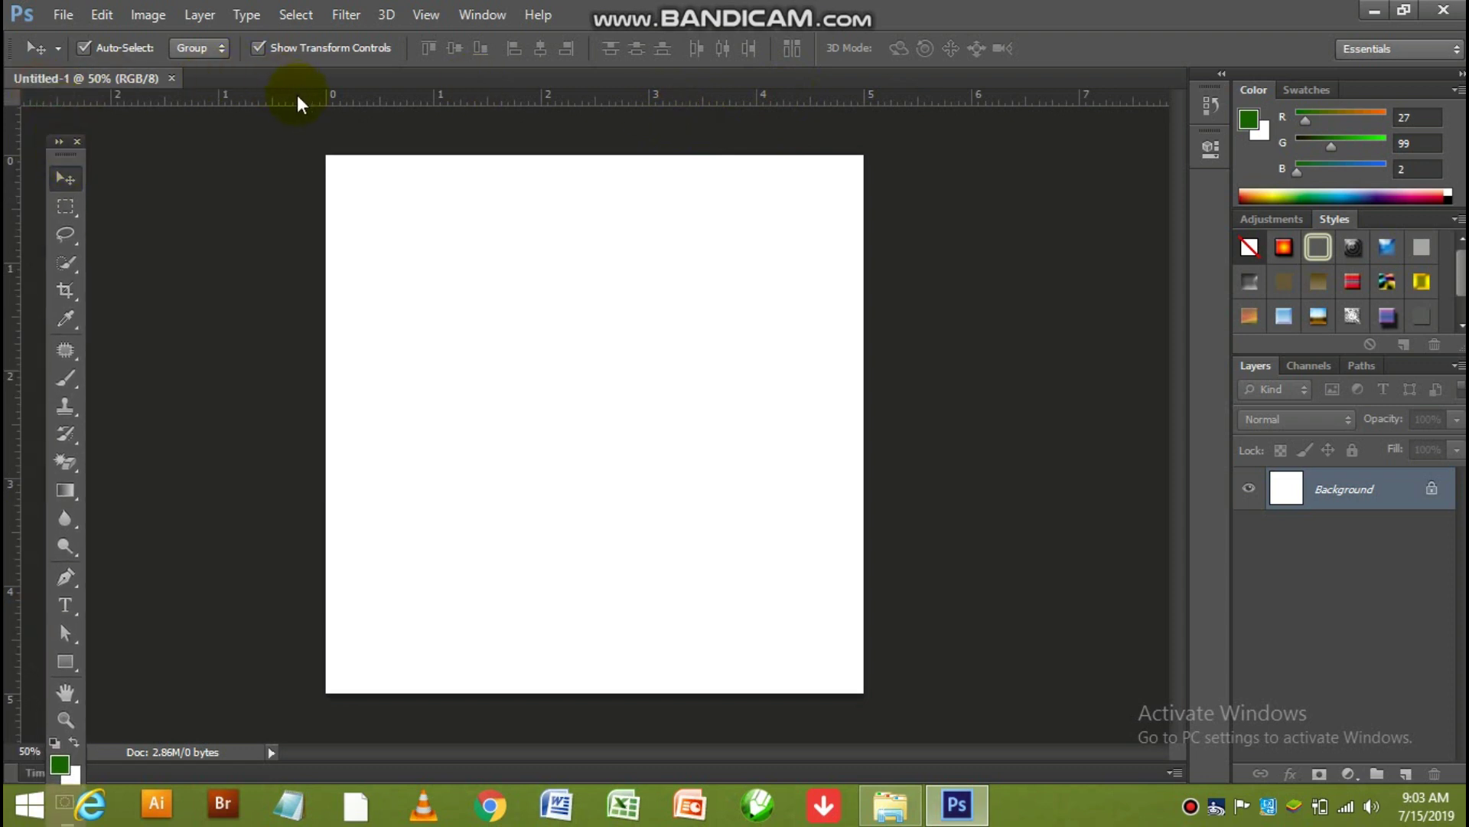
left_click(428, 22)
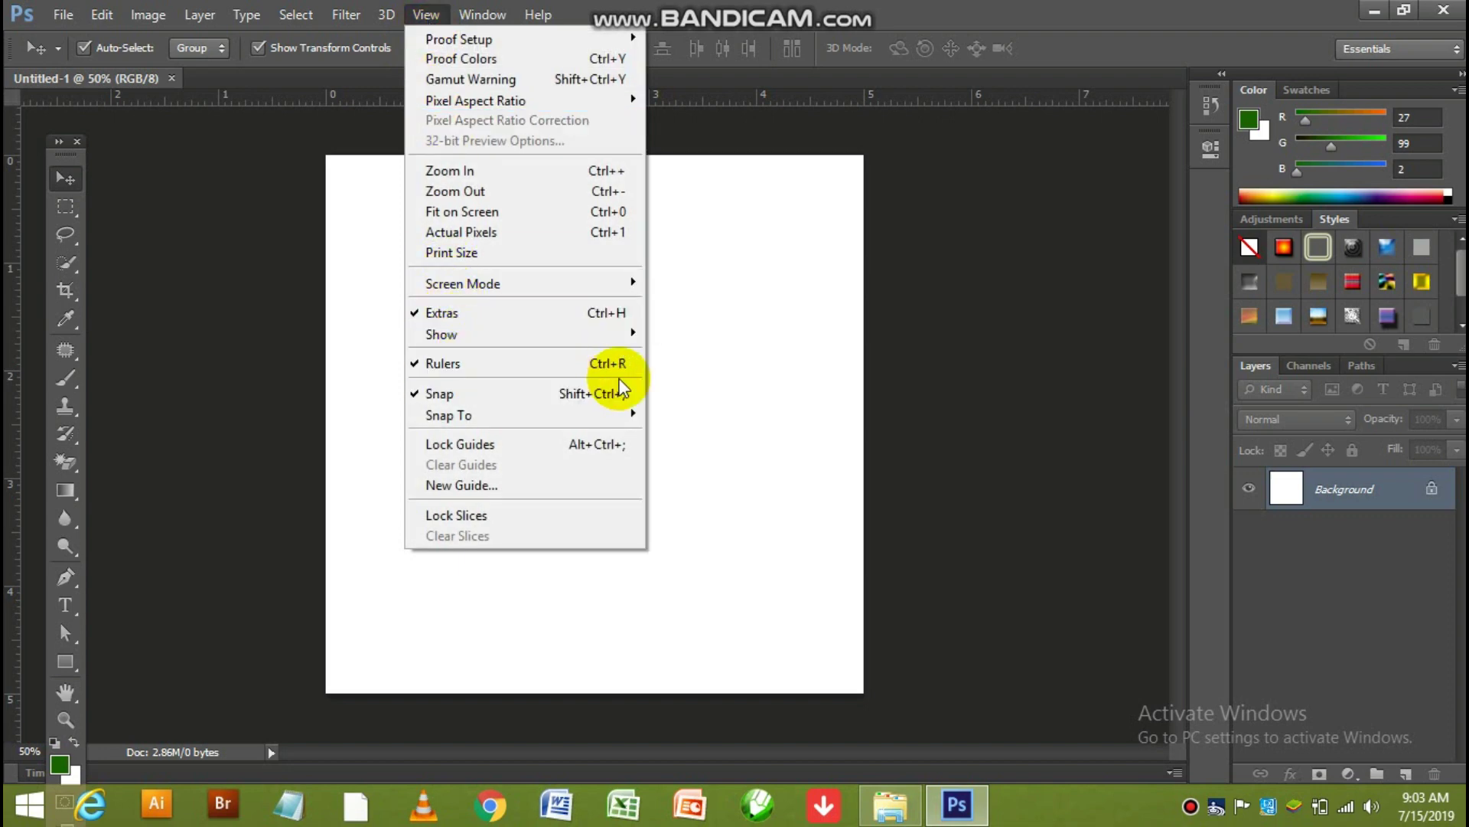
left_click(273, 294)
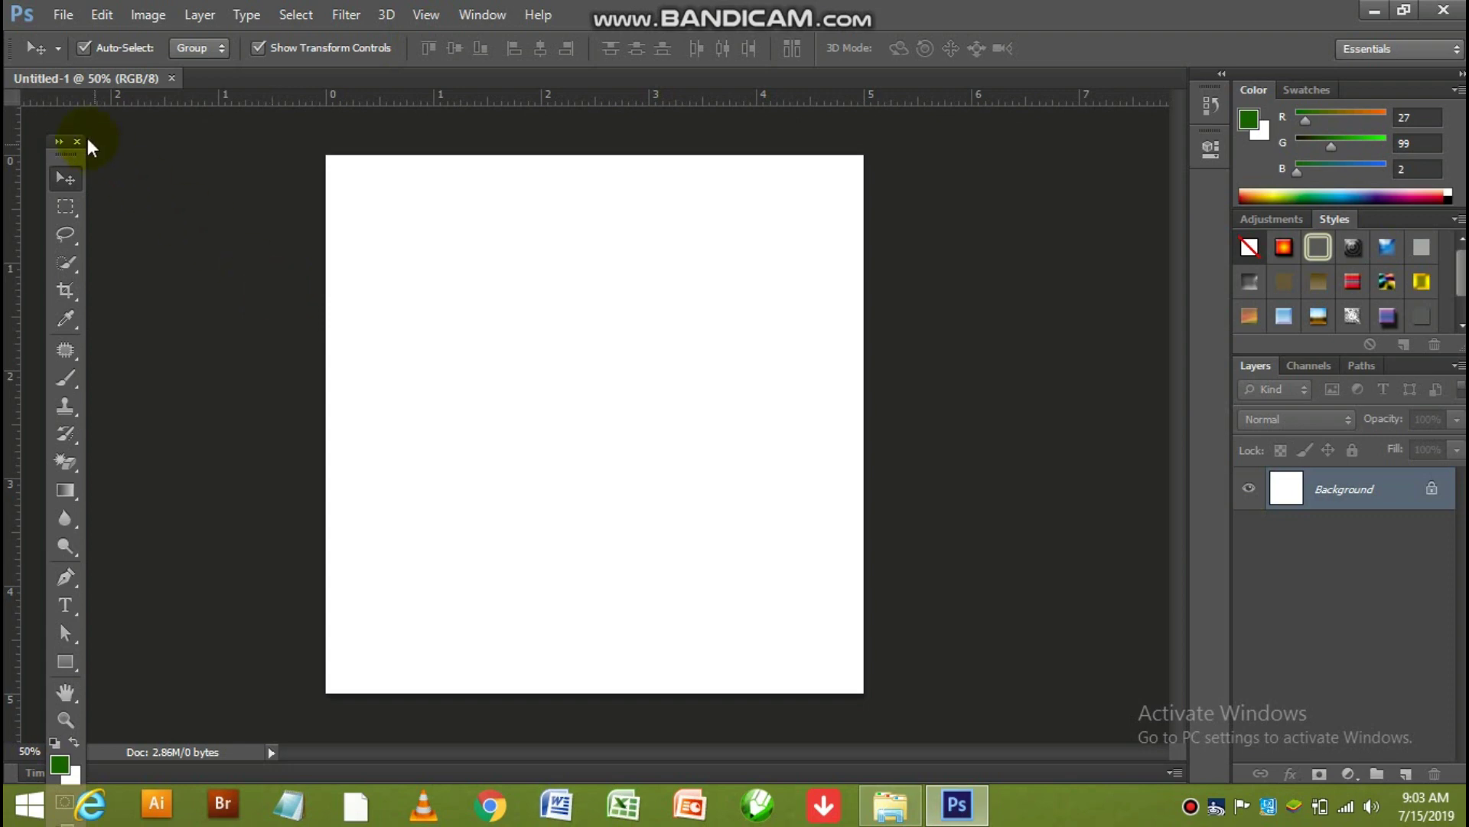
left_click_drag(12, 93, 329, 154)
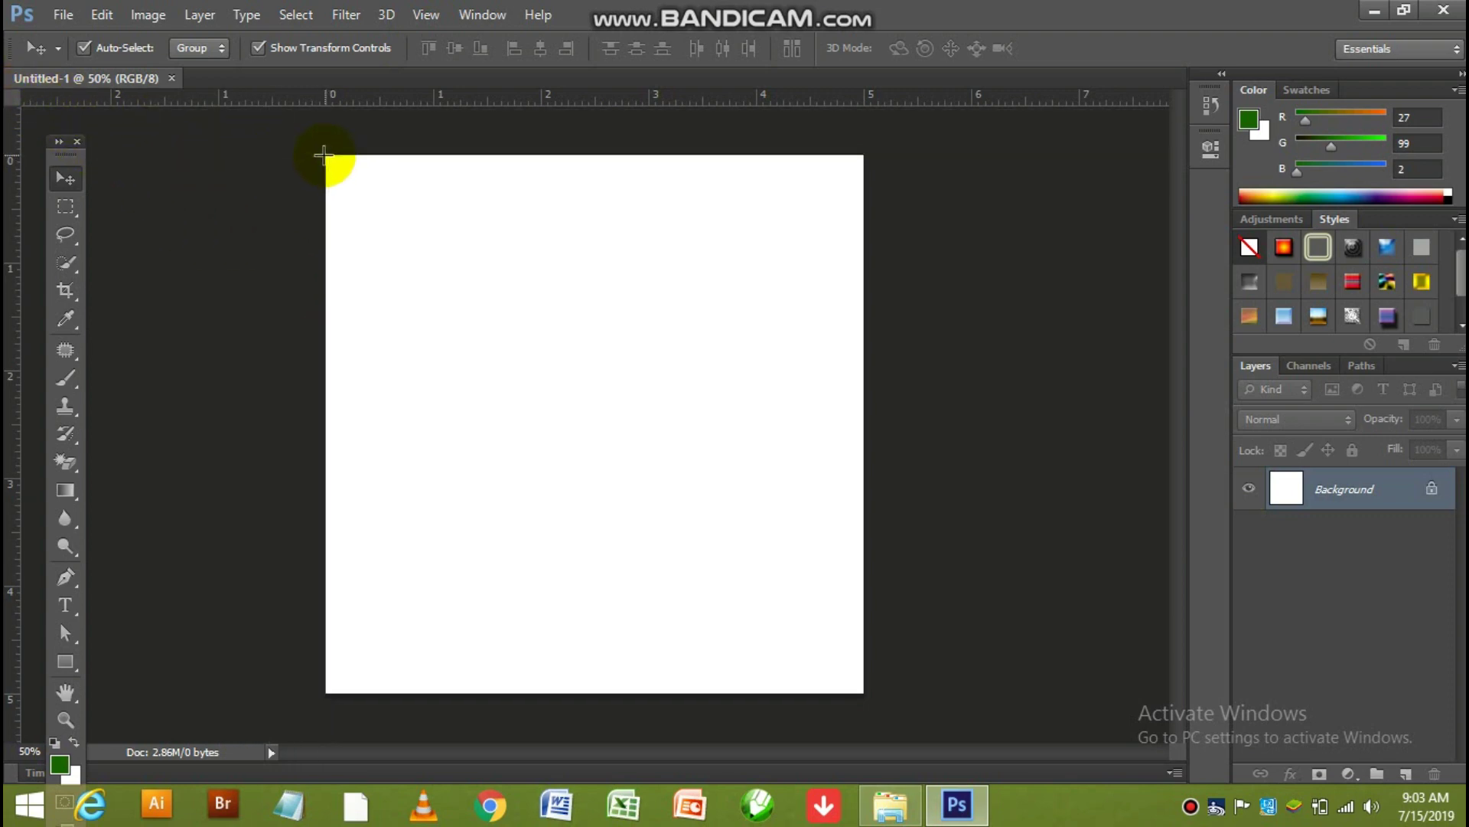
left_click_drag(329, 155, 325, 157)
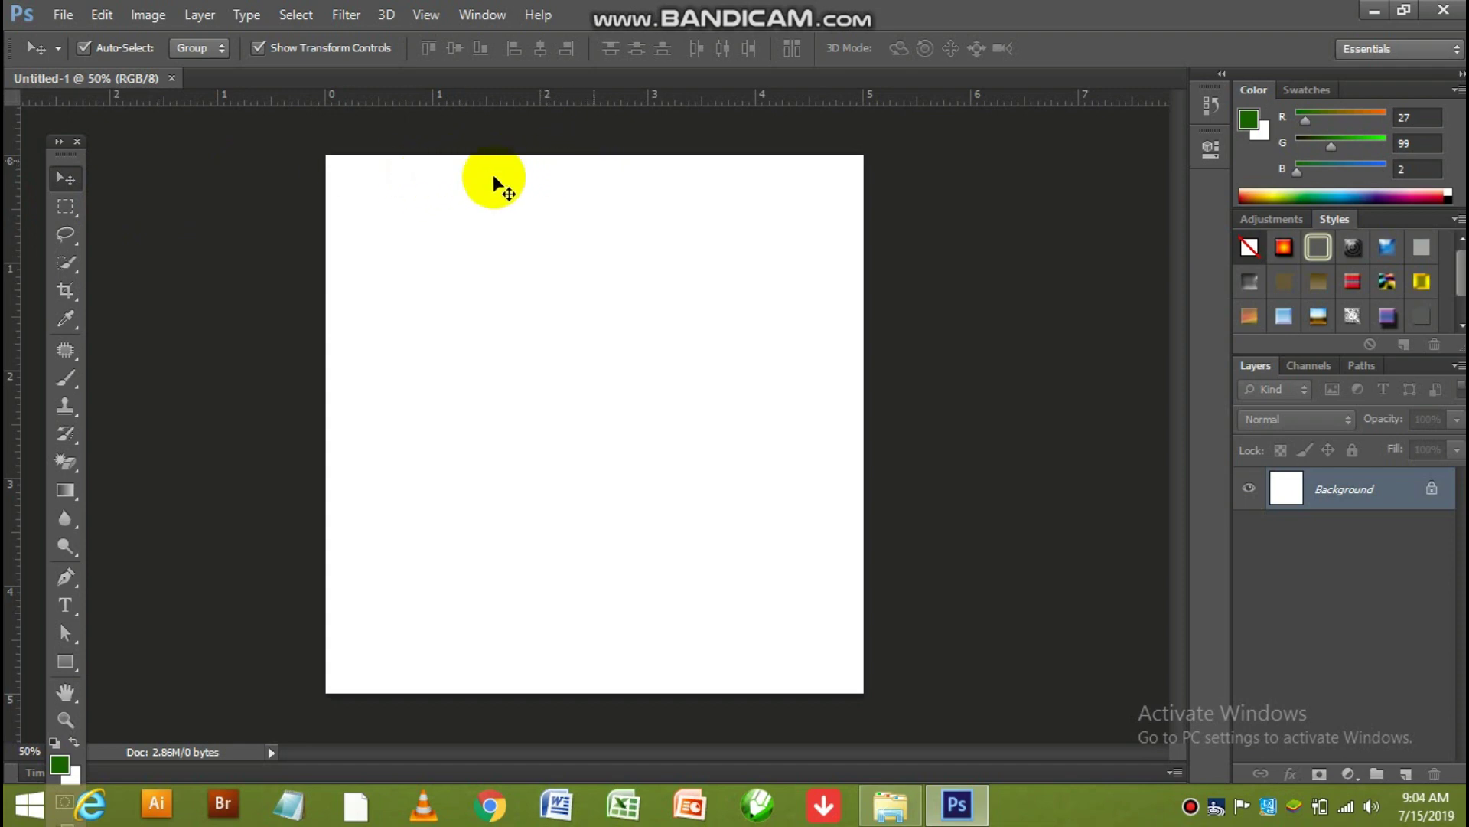
Add vertical and horizontal guides crossing at the canvas centre, the horizontal at 2.5 in
left_click_drag(12, 306, 603, 305)
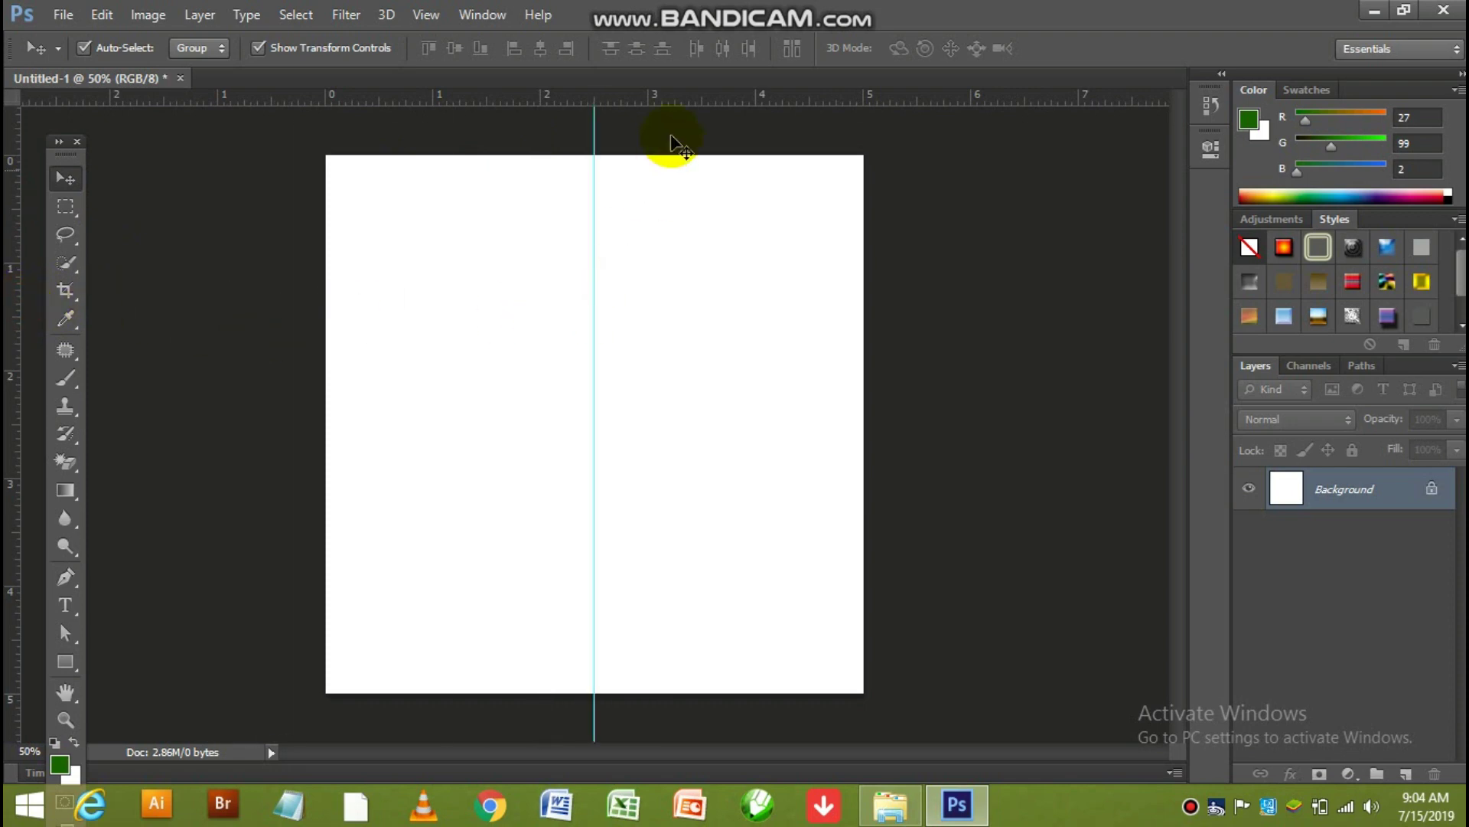
left_click_drag(688, 103, 690, 426)
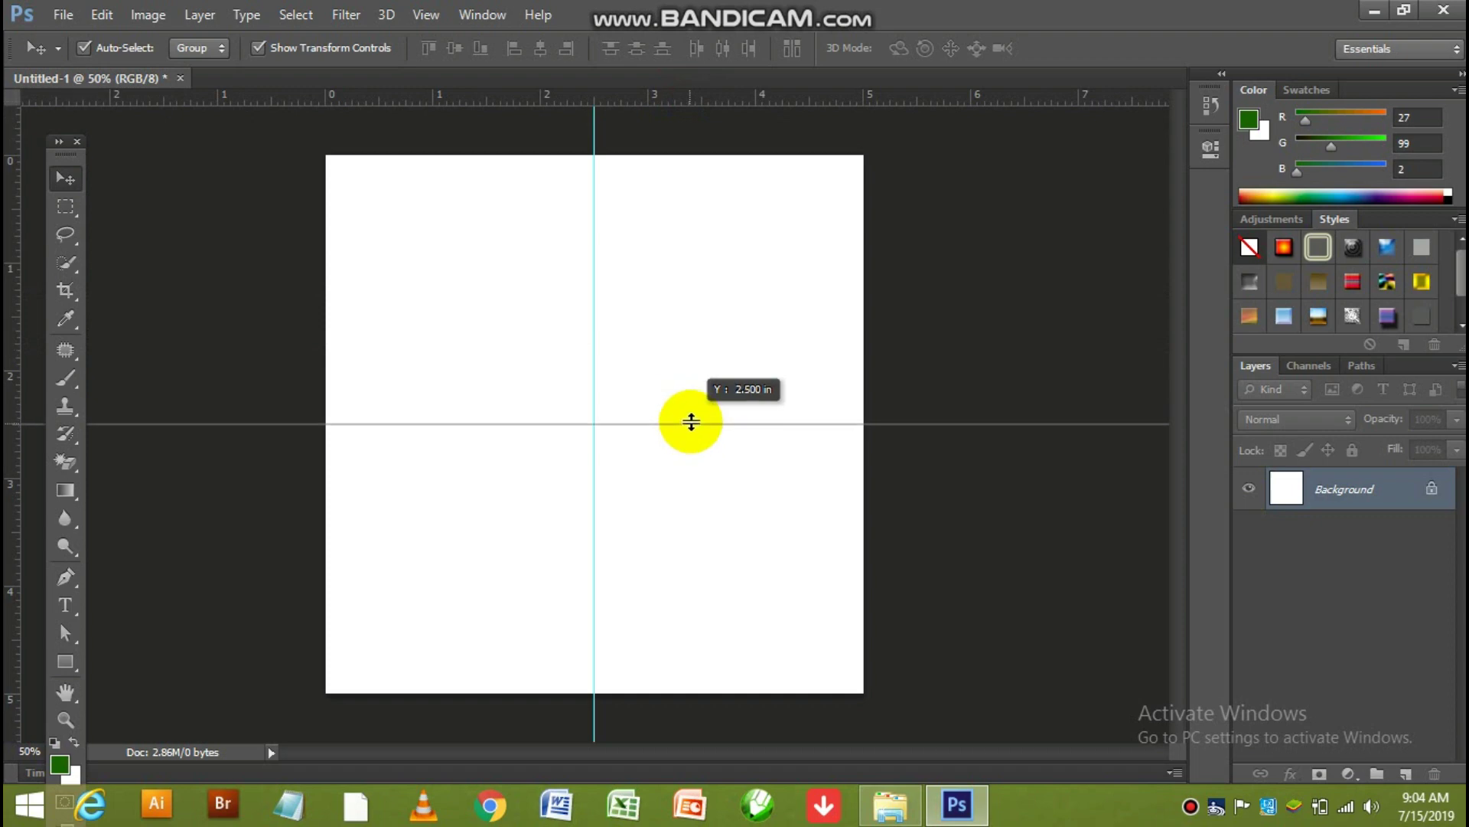
key("Escape")
left_click_drag(691, 426, 691, 427)
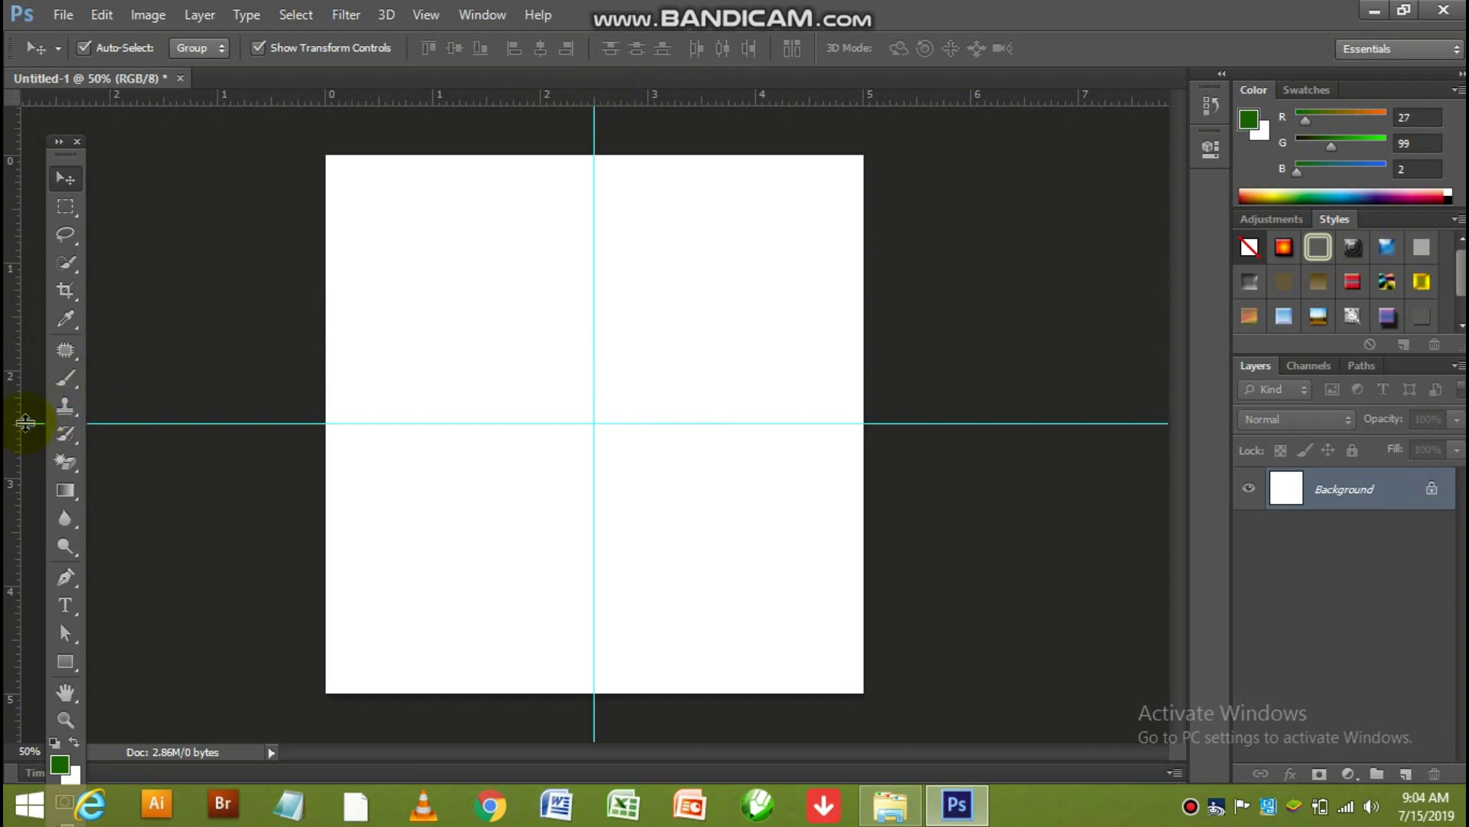
Set the Pen tool to Shape mode with a yellow fill
left_click(69, 576)
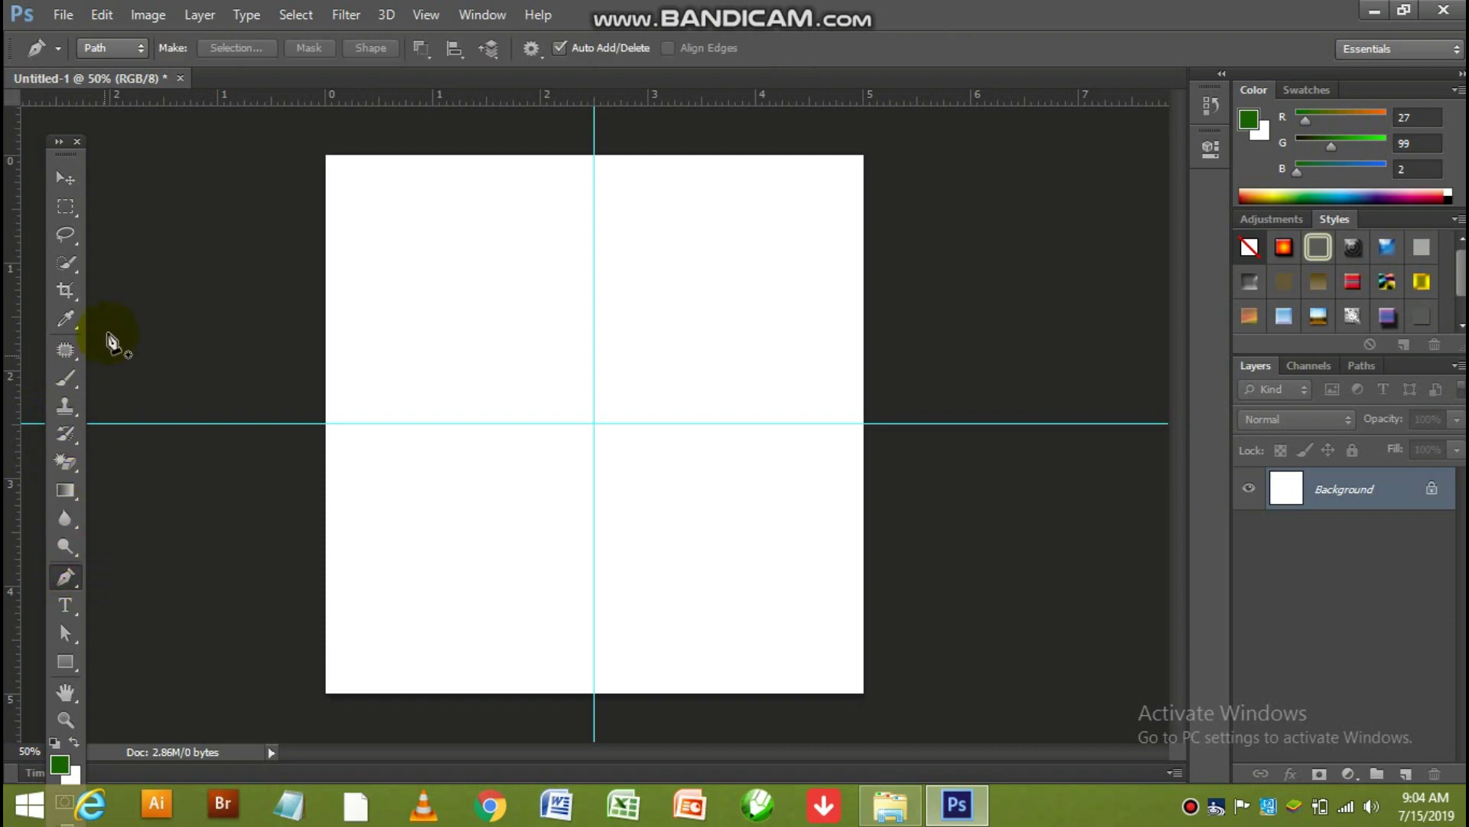
left_click(142, 48)
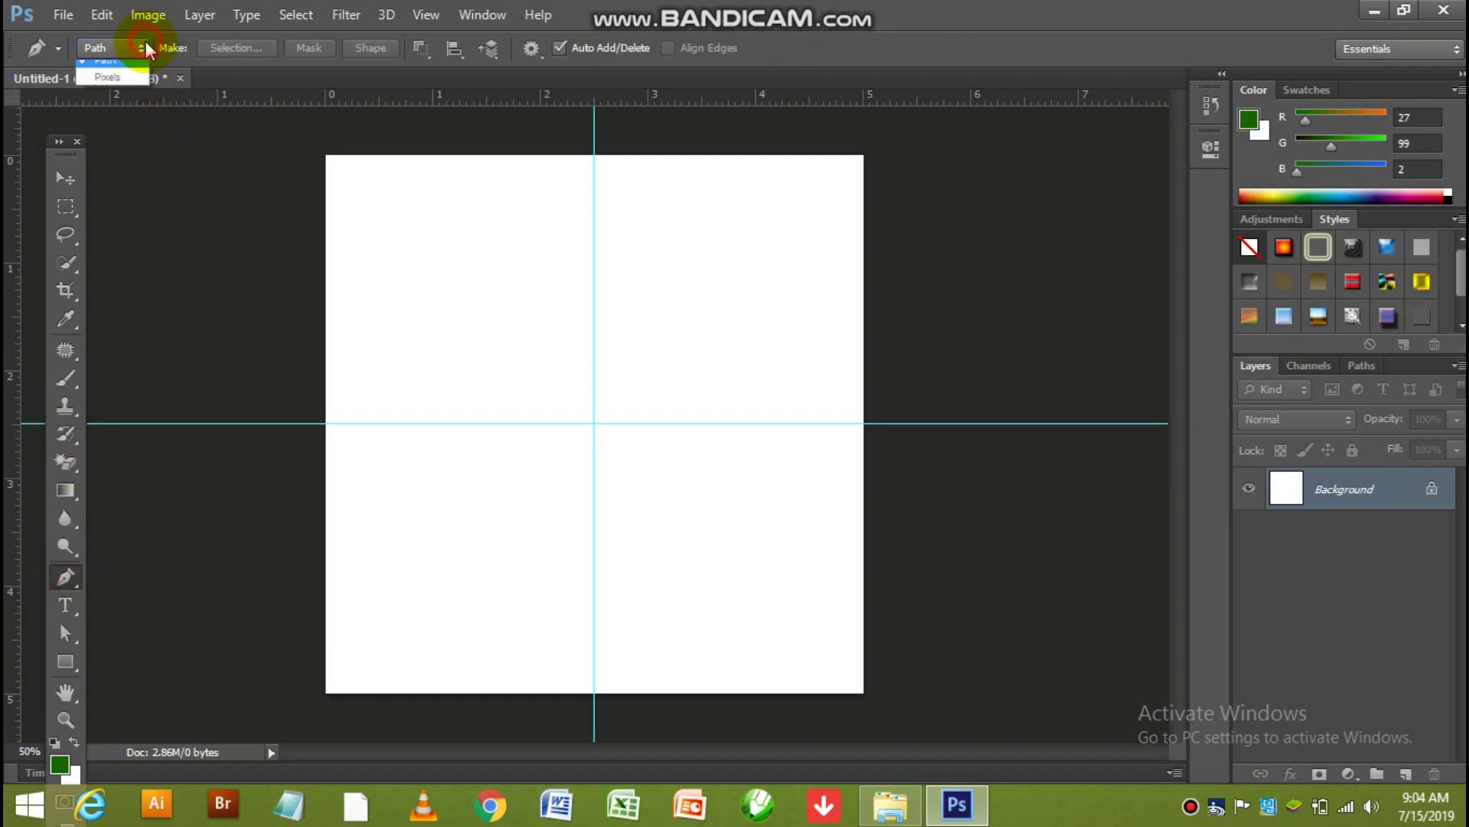
left_click(134, 71)
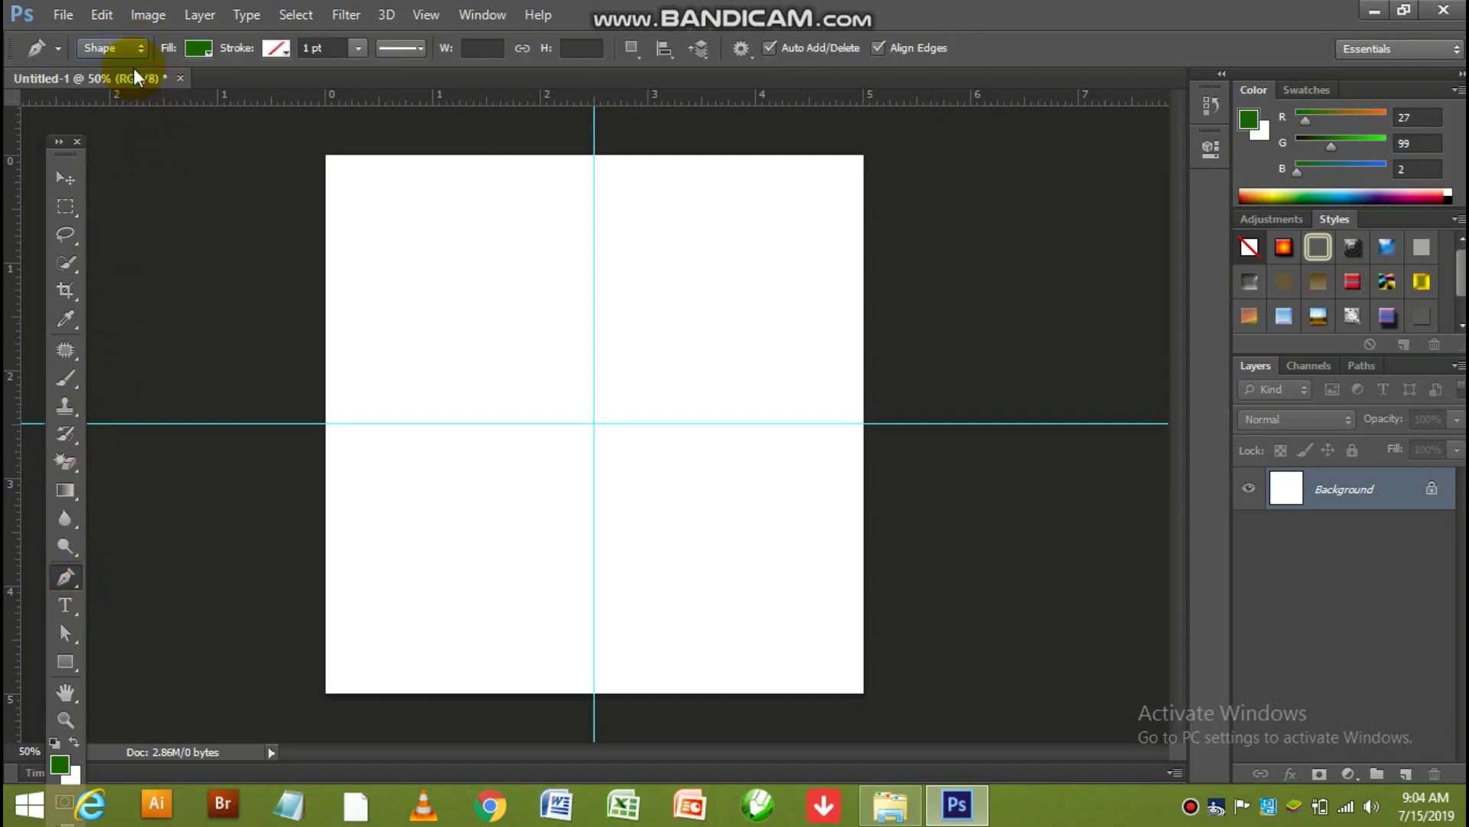
left_click(198, 49)
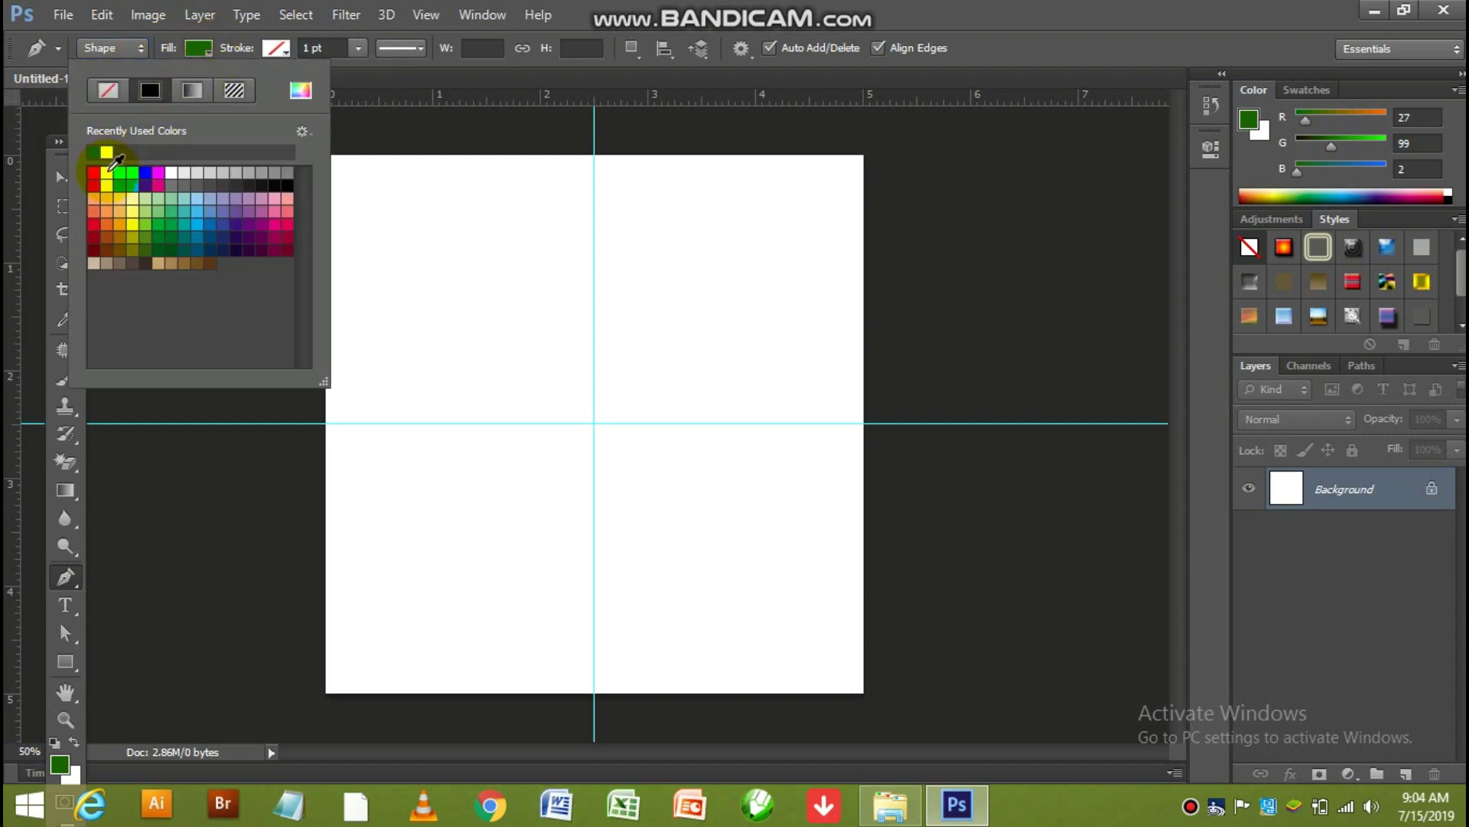
left_click(106, 151)
left_click(622, 15)
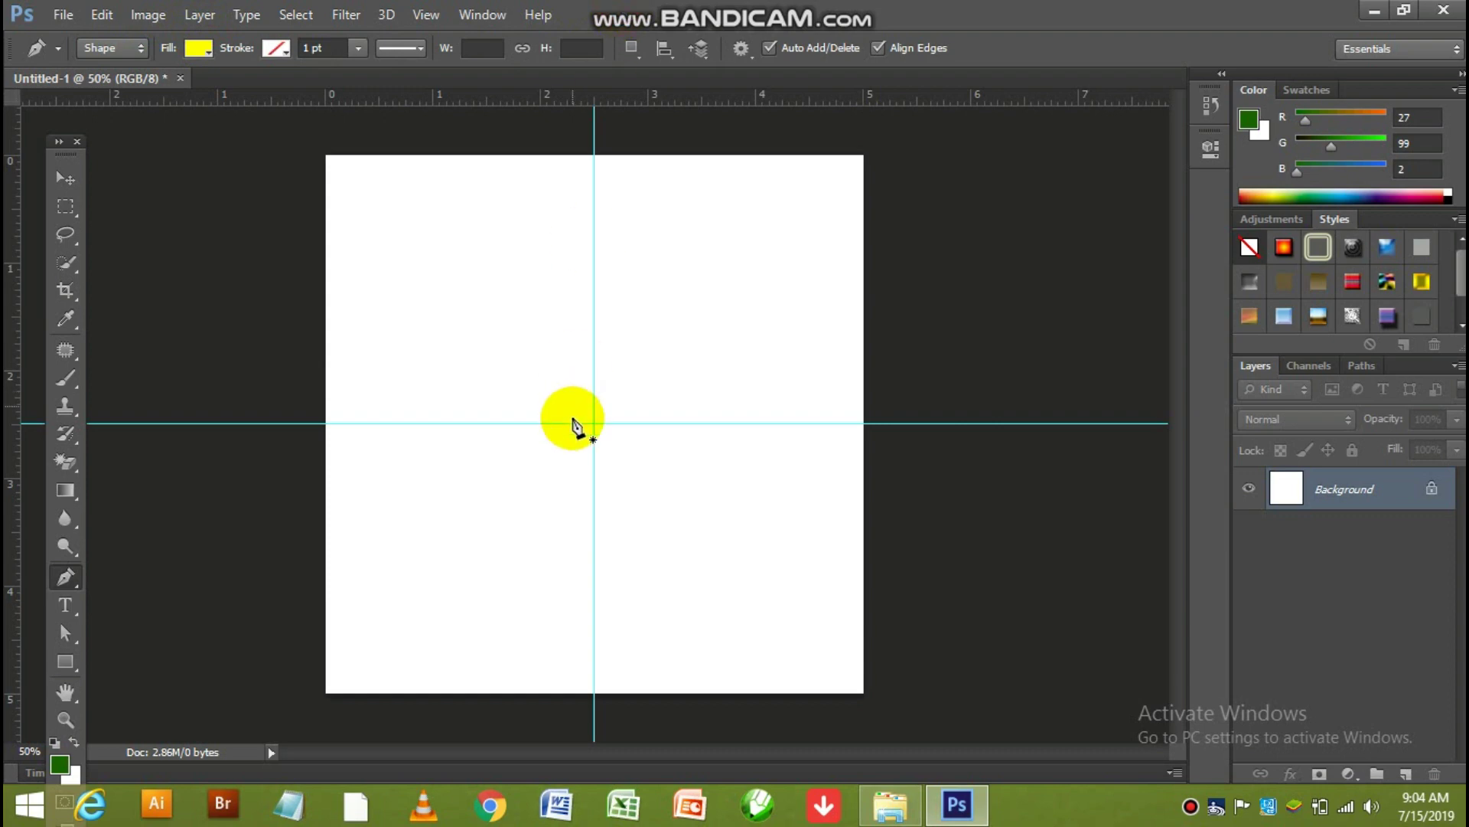
Draw a narrow triangle from just around the centre up to the canvas top edge
left_click(573, 424)
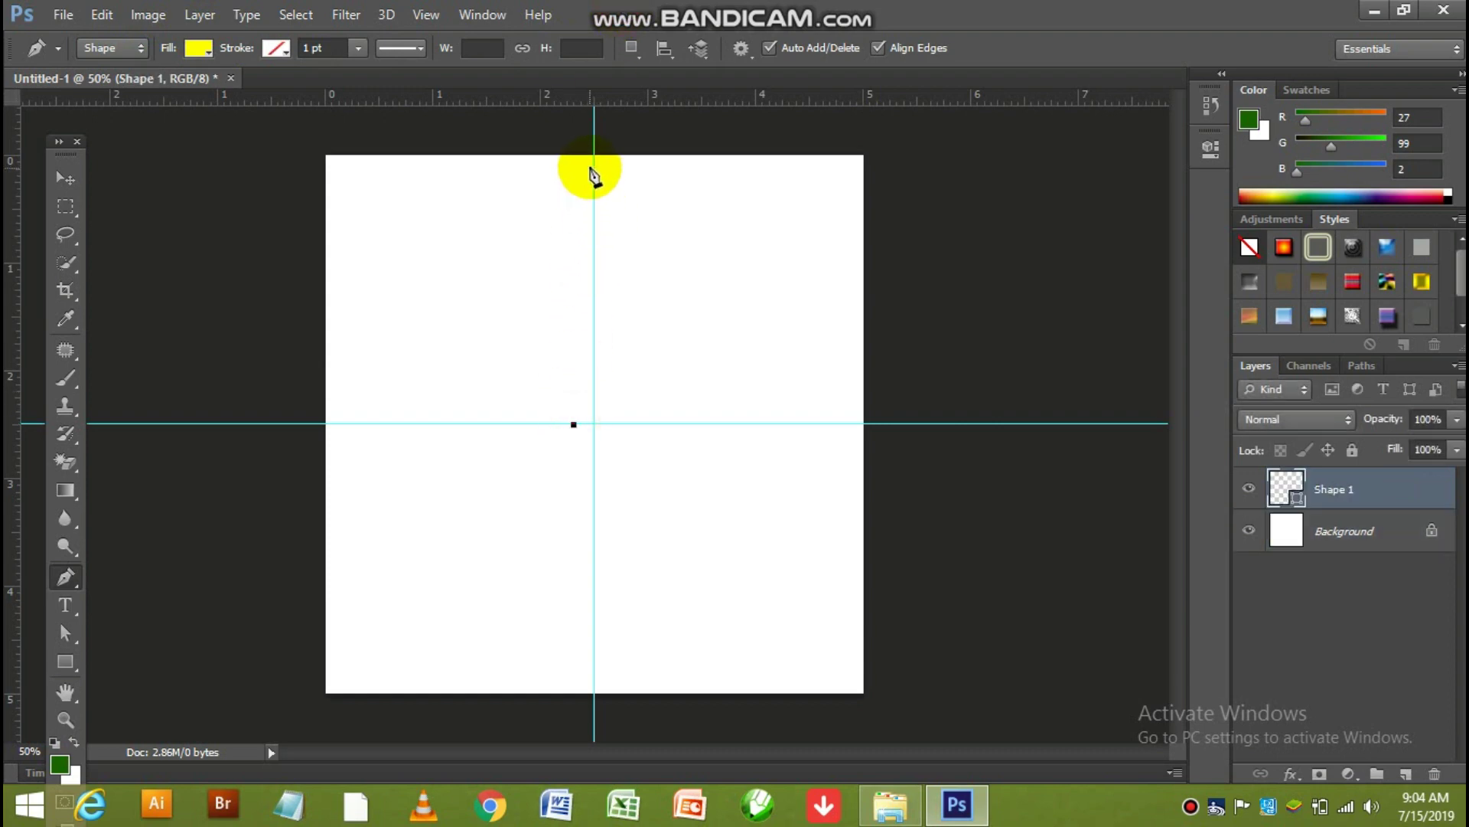
left_click(595, 155)
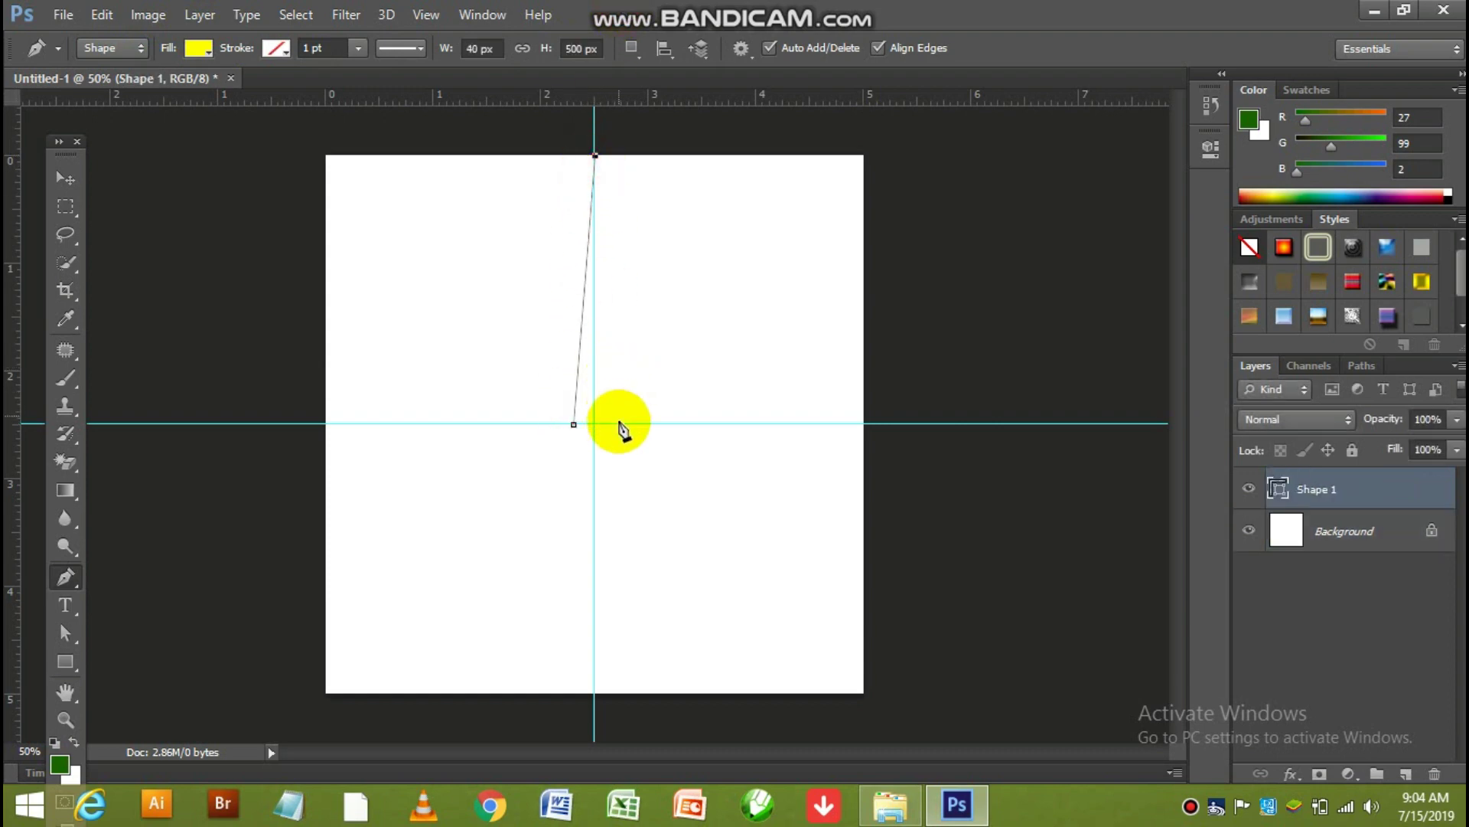
left_click(621, 424)
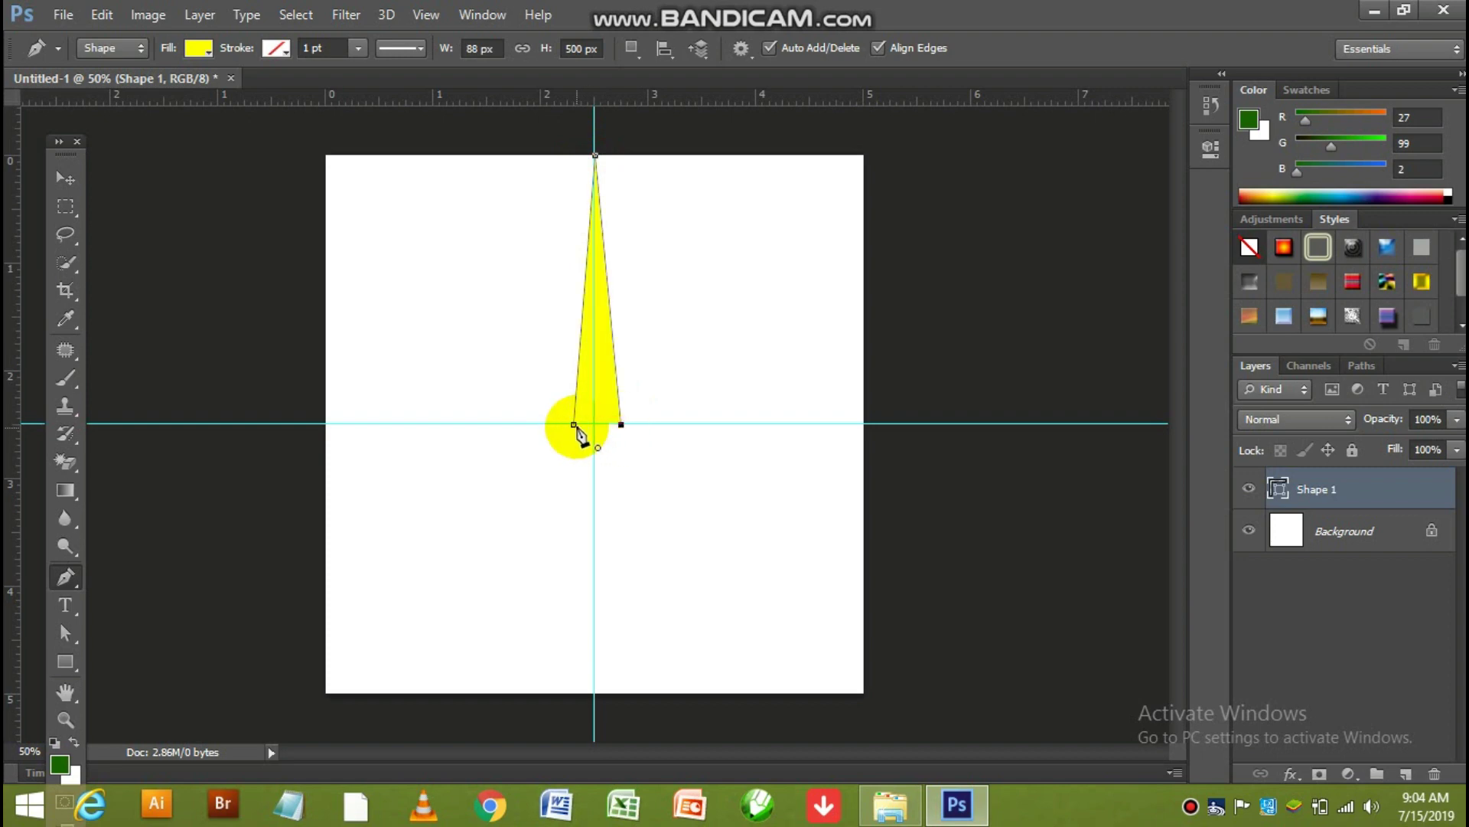
left_click(575, 425)
Narrow the yellow triangle, centre it on the vertical guide, and duplicate its layer
left_click(68, 182)
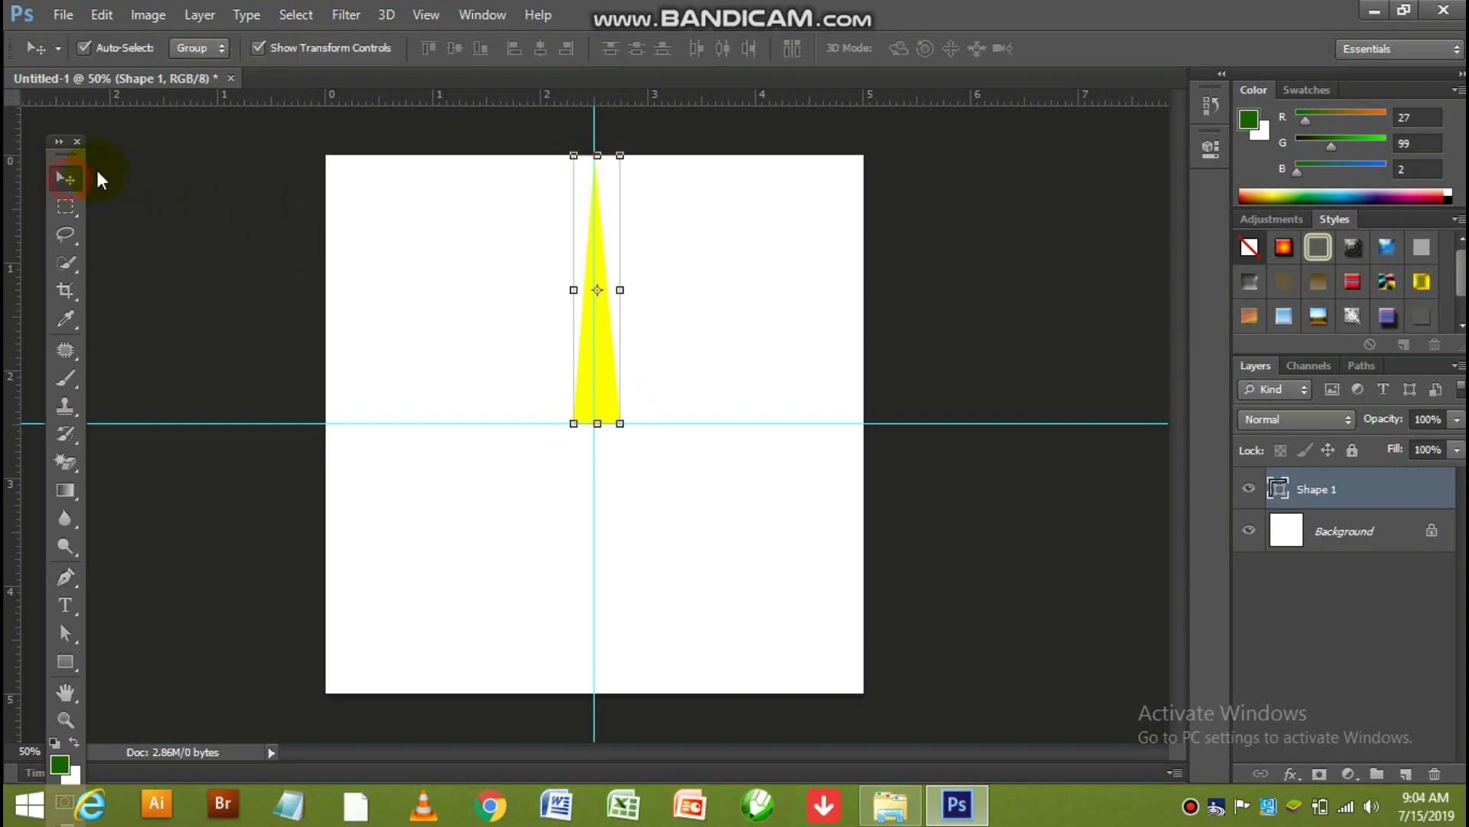
left_click_drag(621, 291, 607, 294)
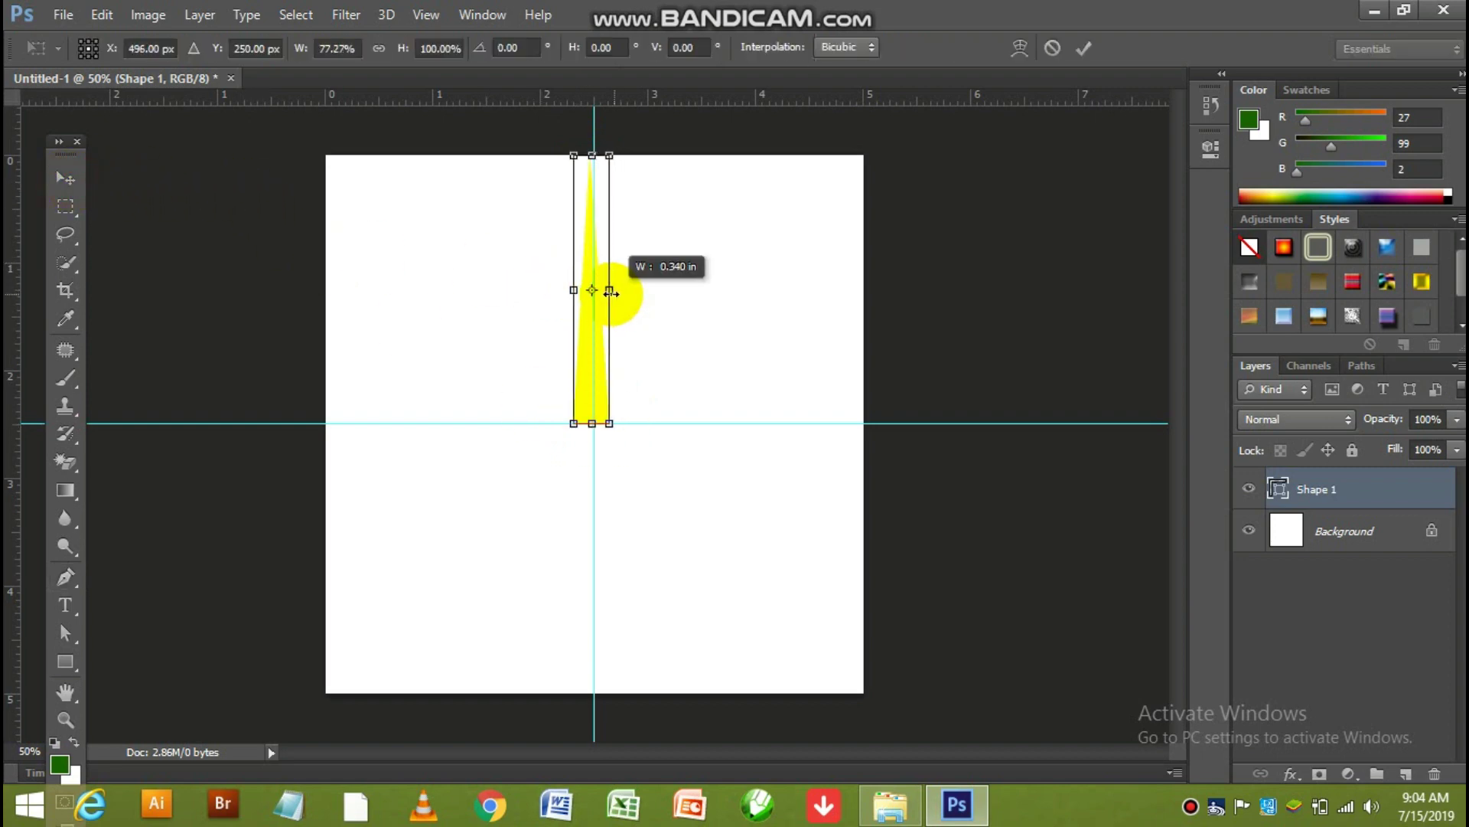
key("Return")
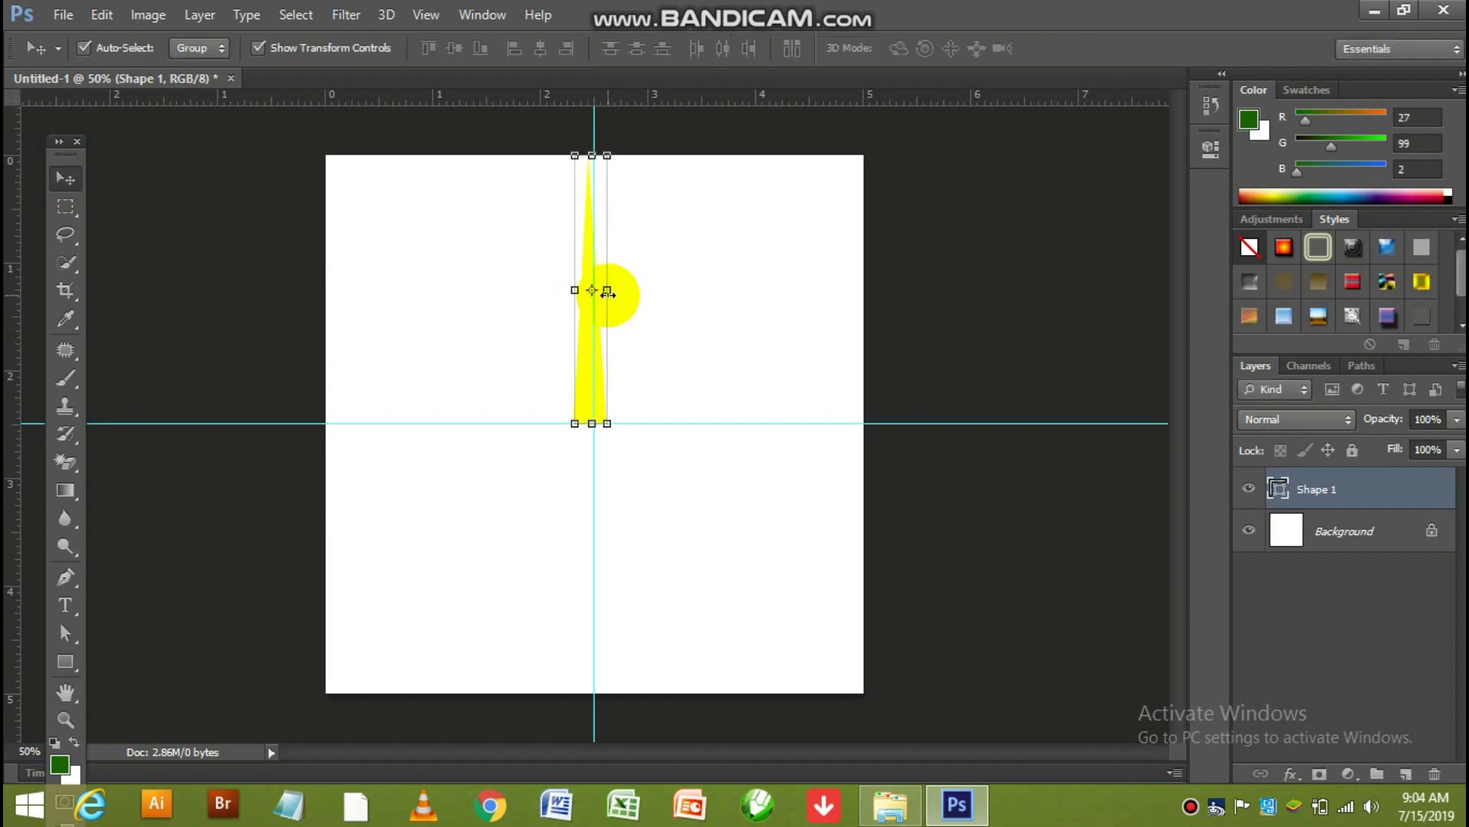
left_click_drag(600, 292, 607, 292)
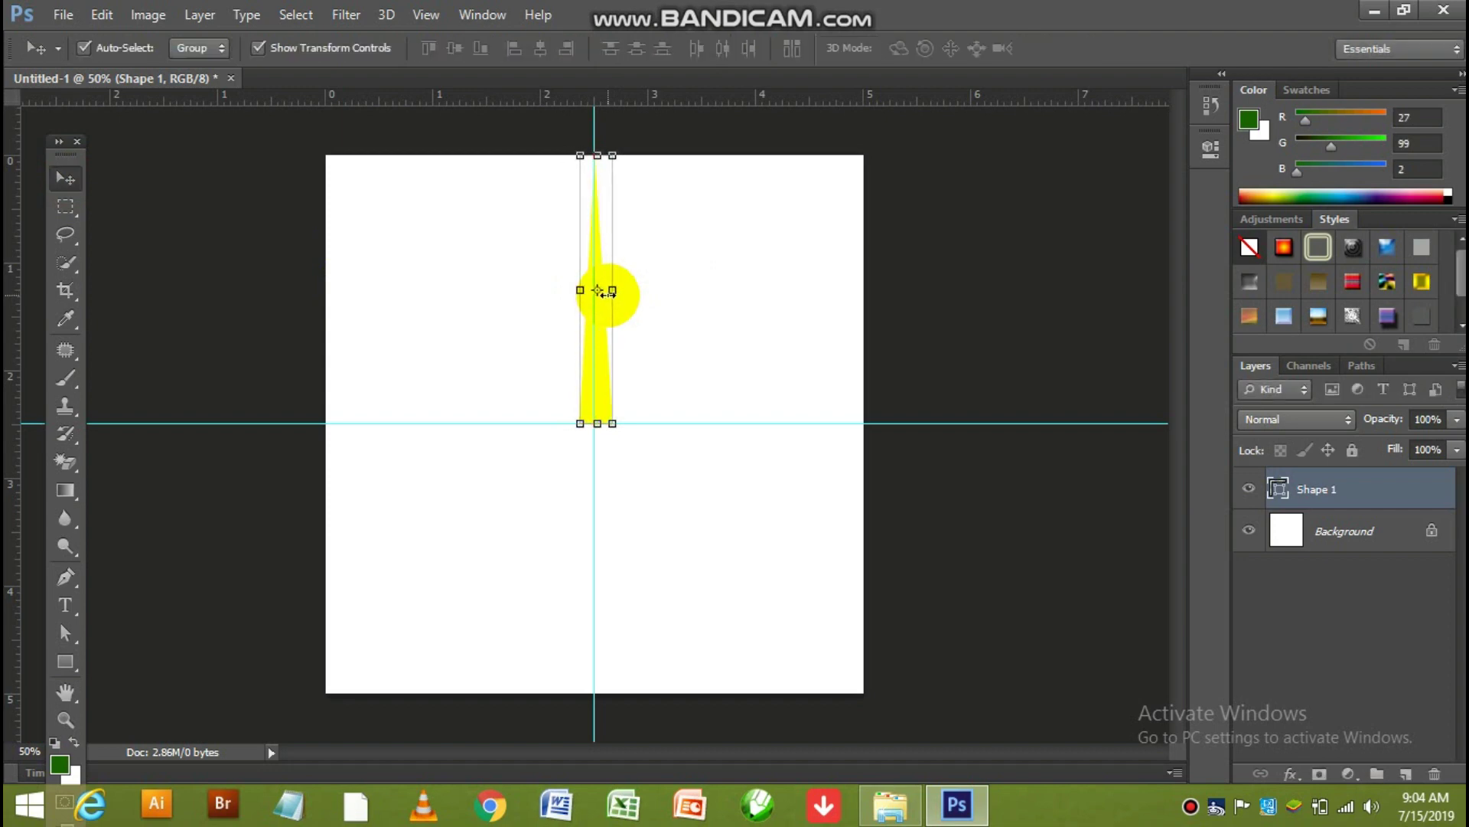
left_click(1251, 490)
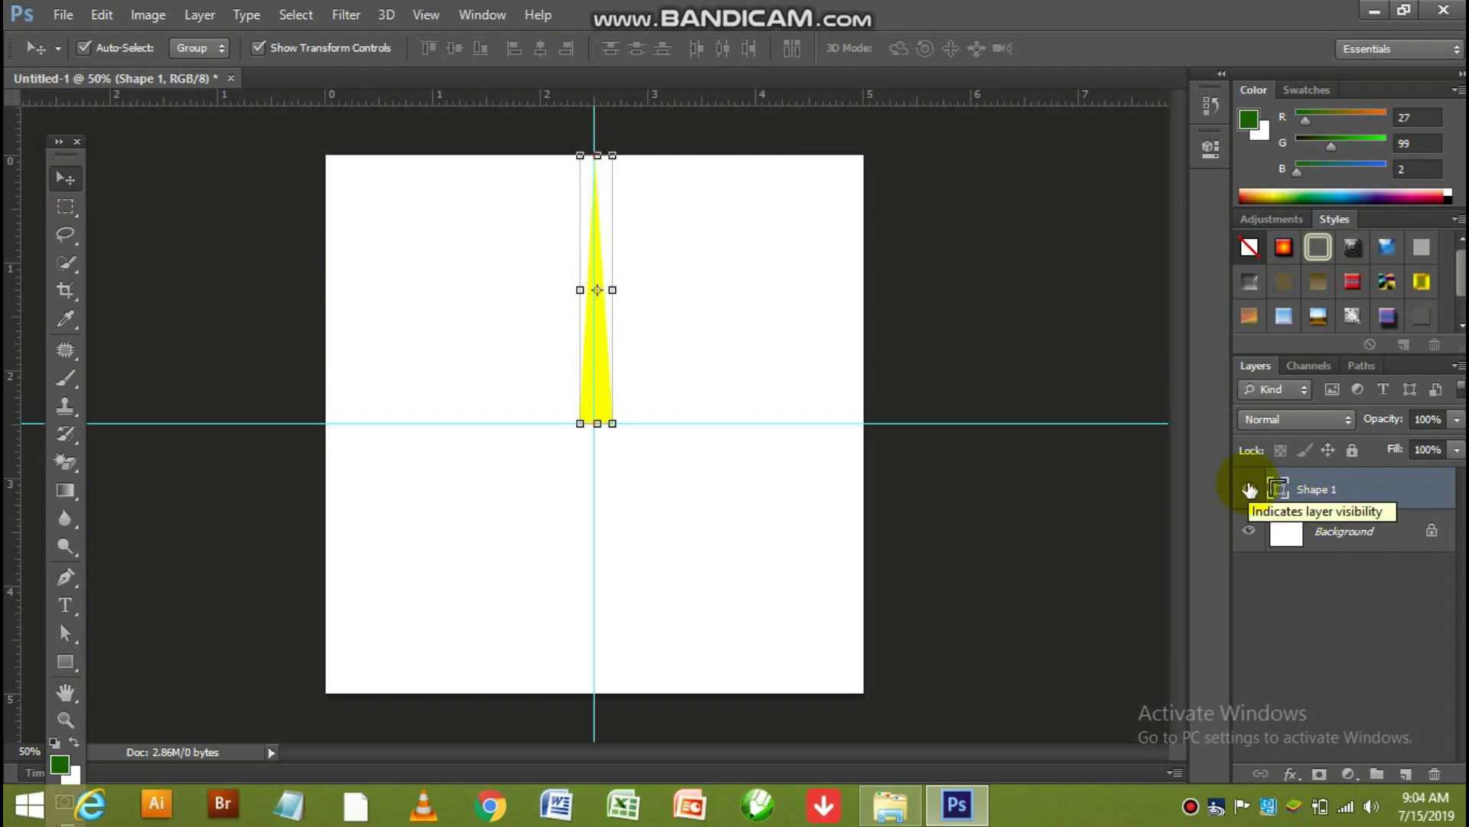
key("ctrl+j")
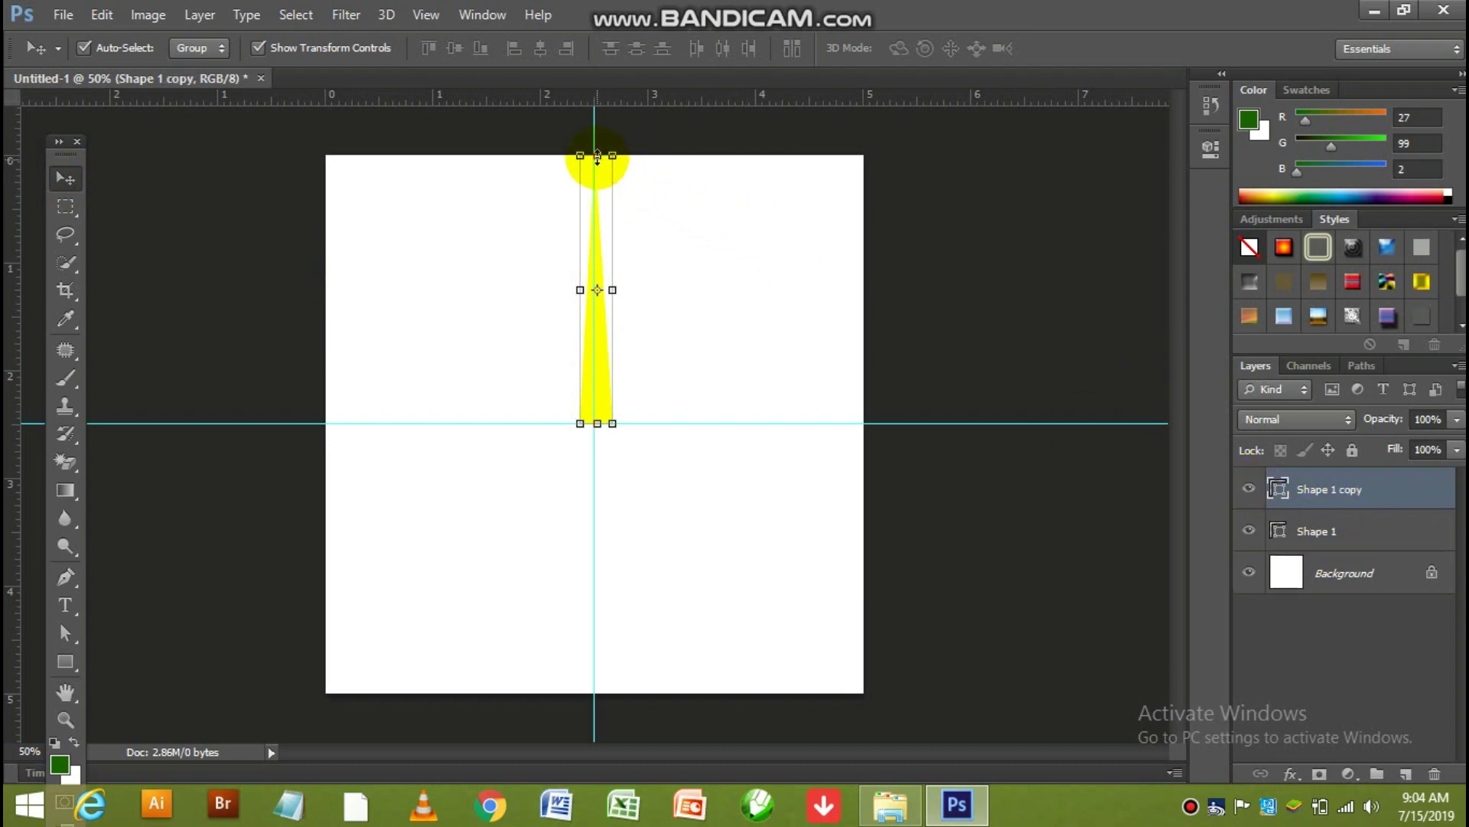
Flip the copied triangle downward and merge both triangles into a vertical diamond
left_click_drag(598, 156, 610, 693)
key("Return")
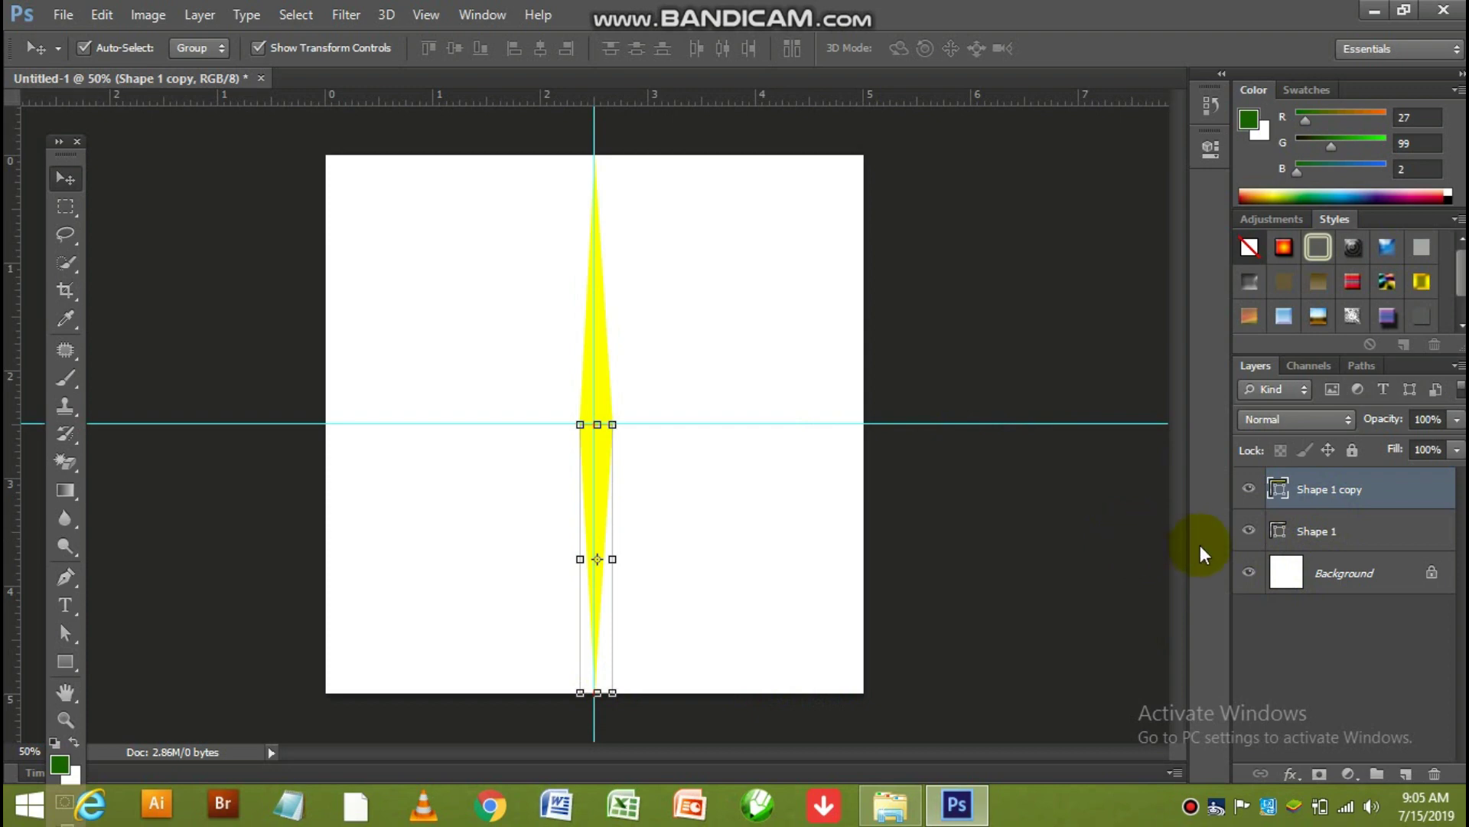
left_click(1311, 533, "shift")
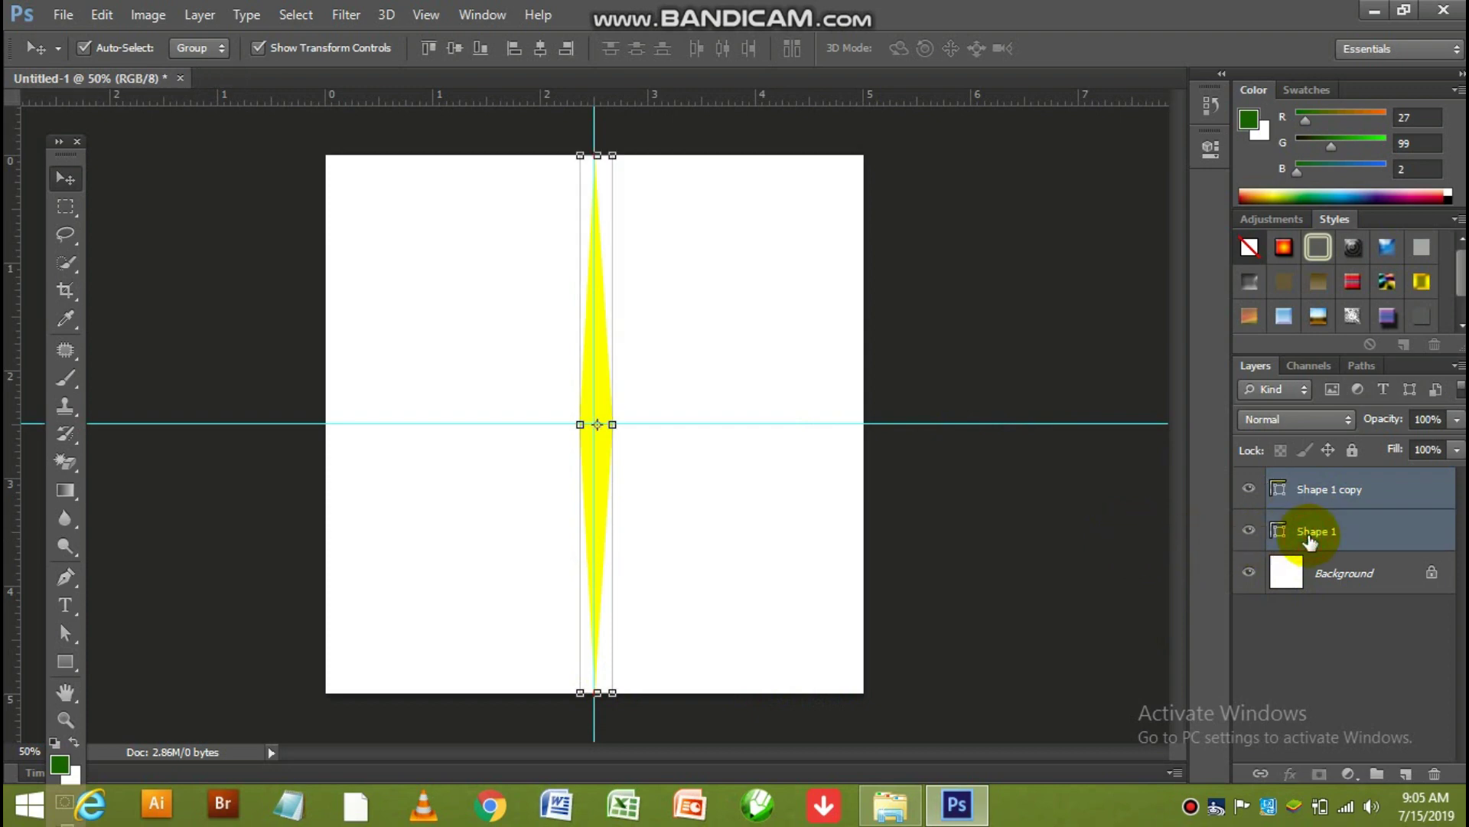
key("ctrl+e")
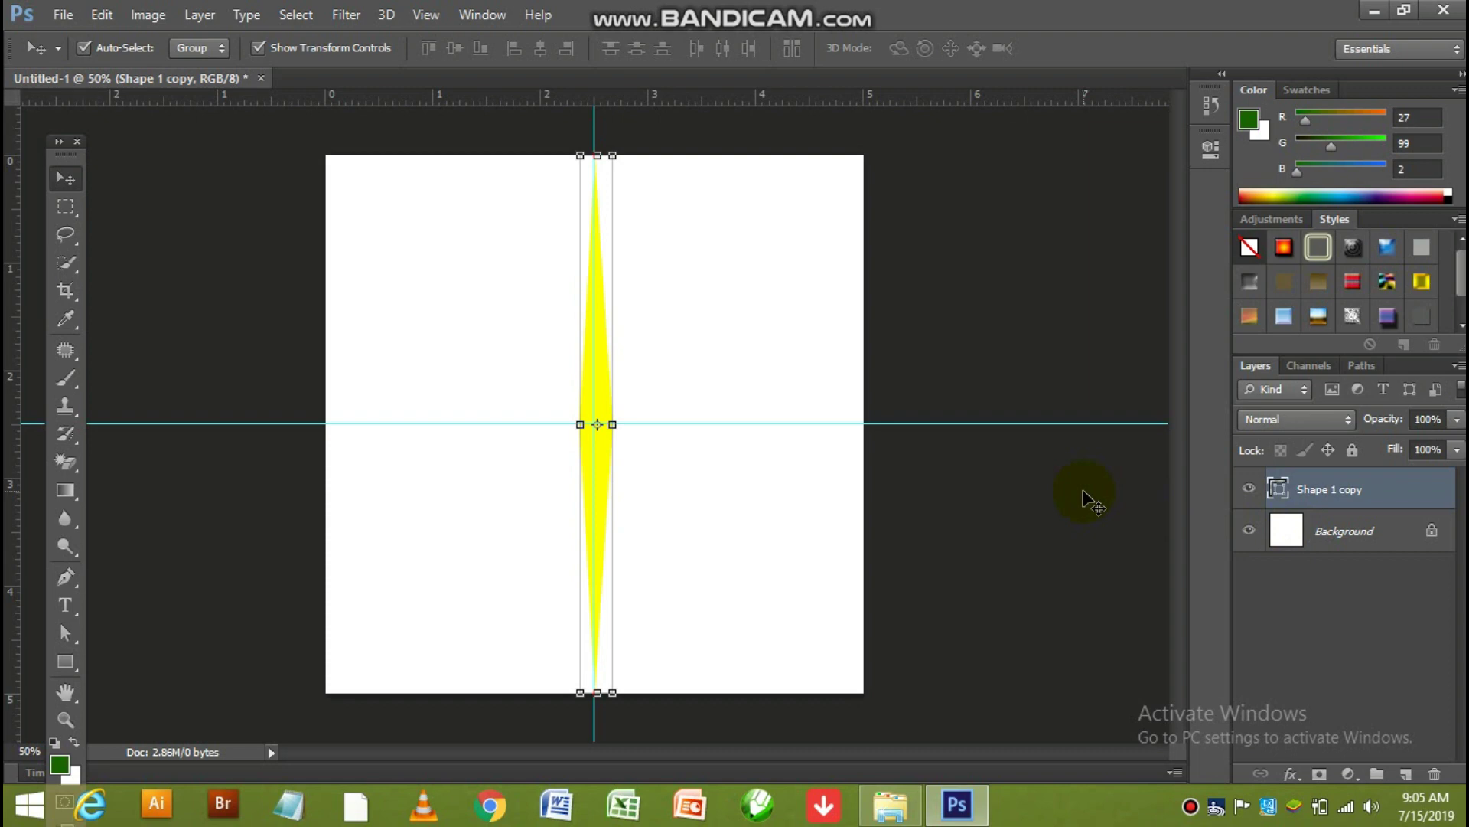
Duplicate the diamond and rotate the copy 90° to form a horizontal spike
key("ctrl+j")
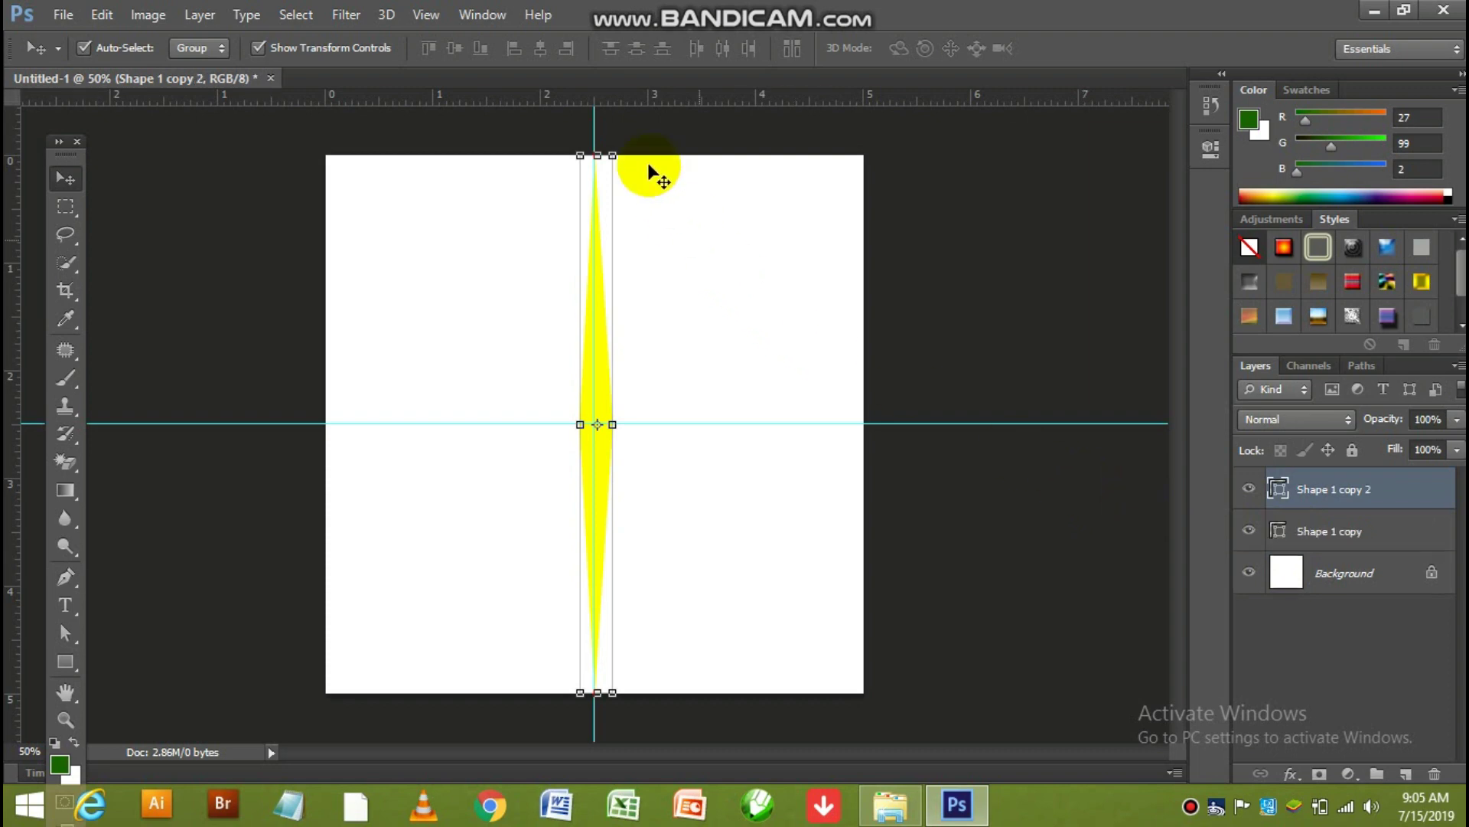
left_click(636, 146)
left_click_drag(693, 185, 869, 467)
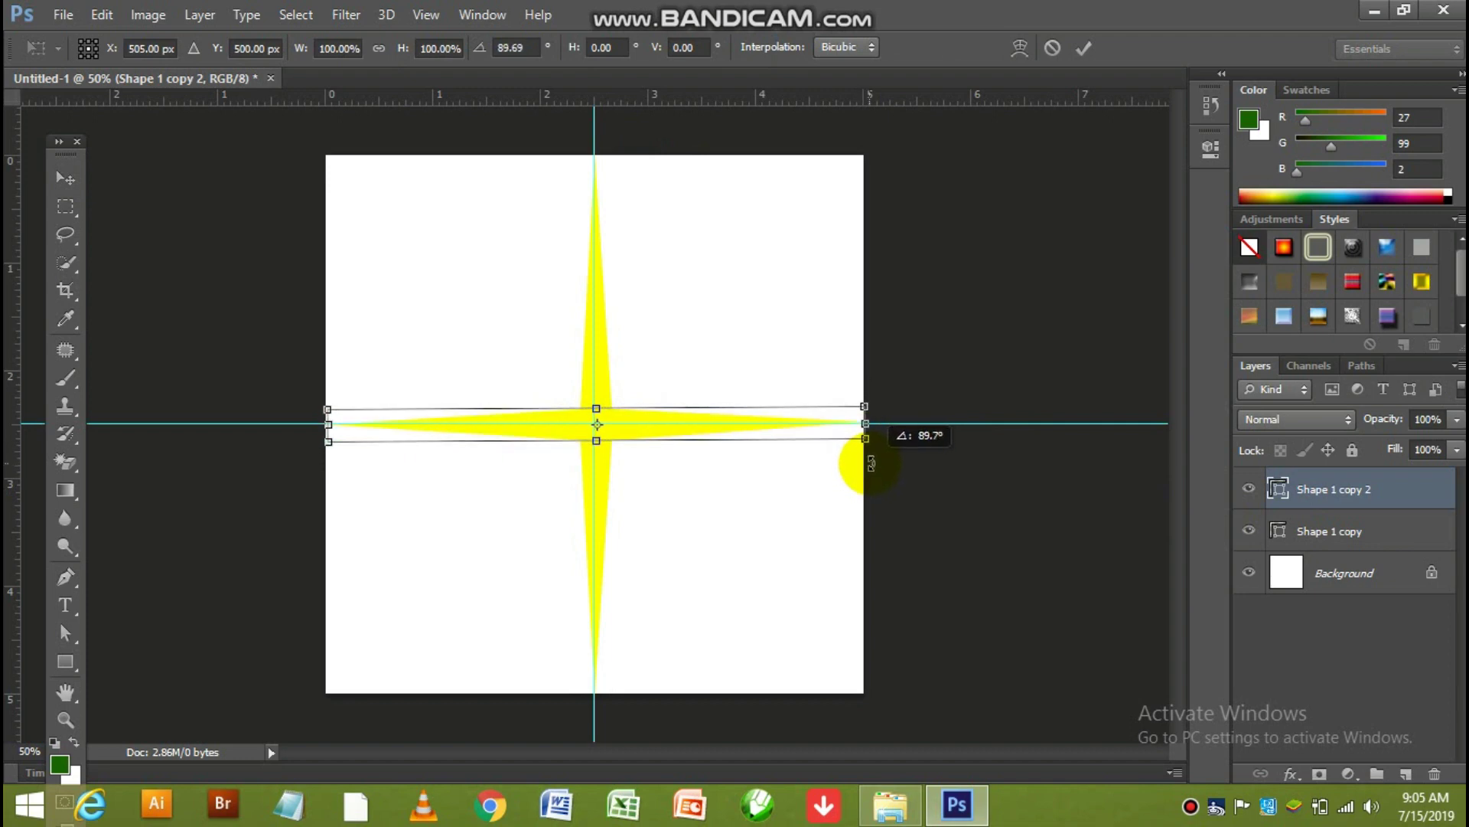
left_click_drag(870, 467, 871, 463)
key("Return")
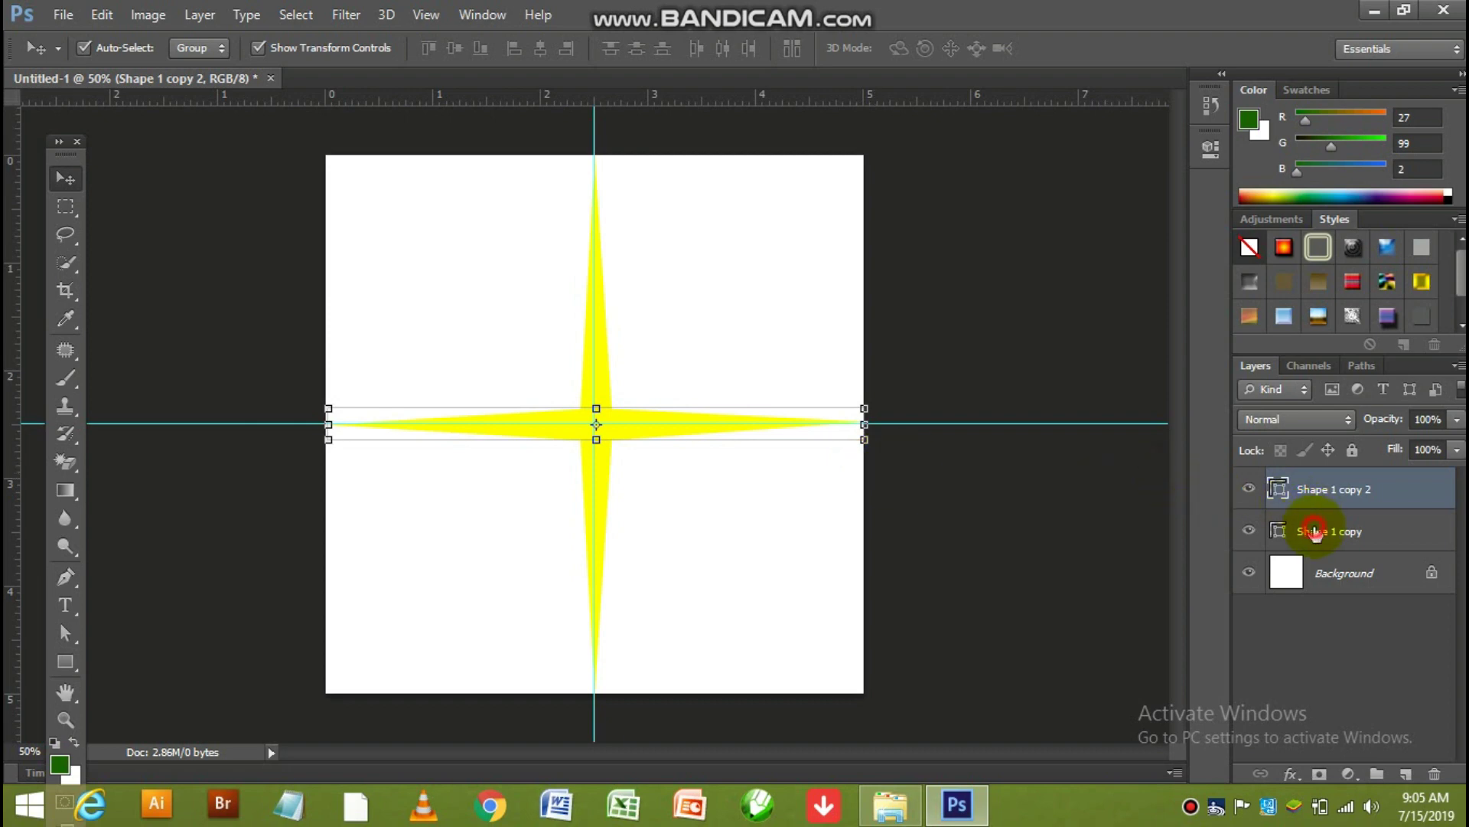
Merge the crossed spikes into a star, then duplicate it and rotate the copy about 30°
left_click(1314, 531, "shift")
key("ctrl+e")
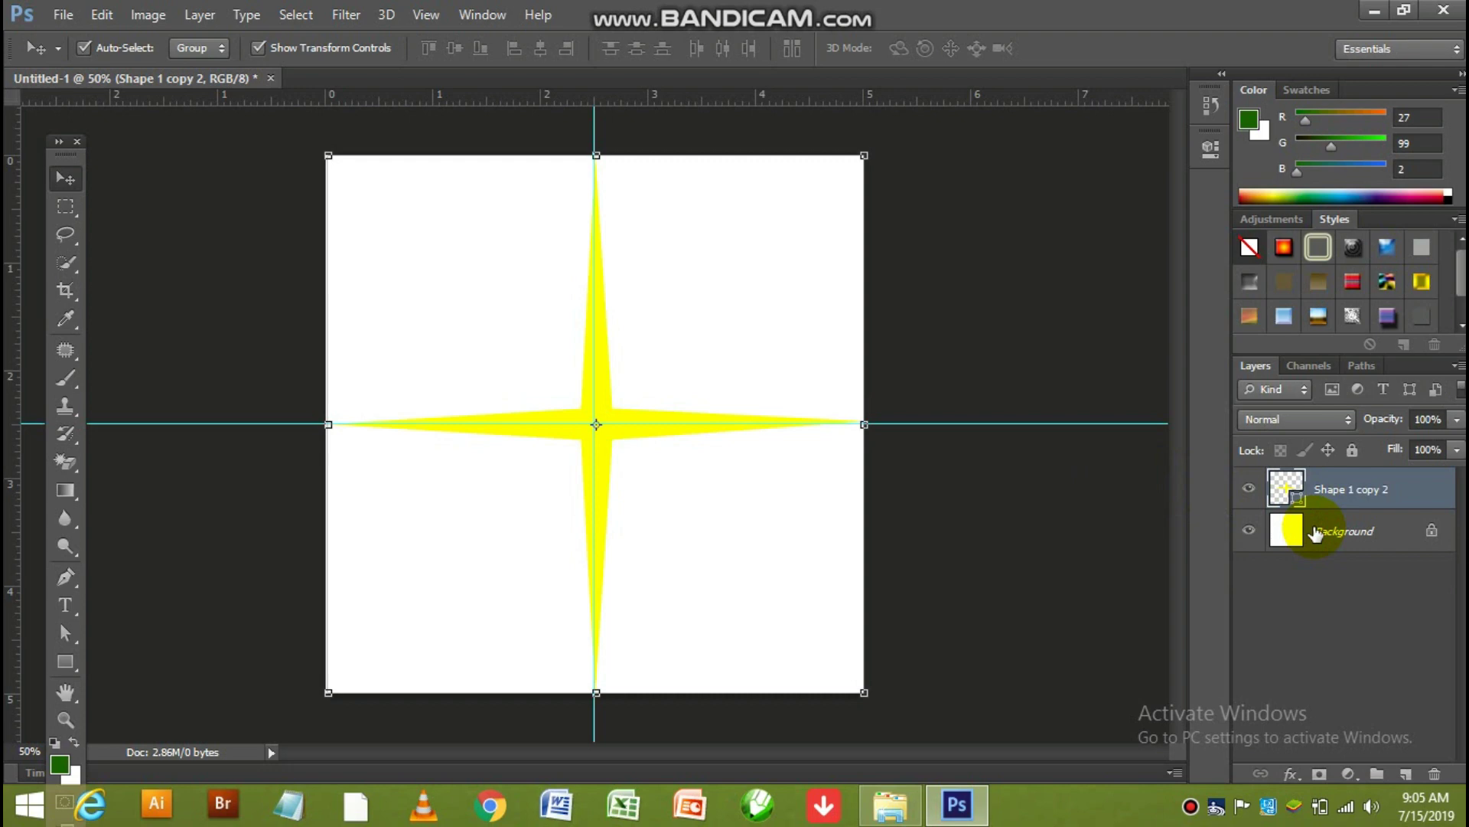
key("ctrl+j")
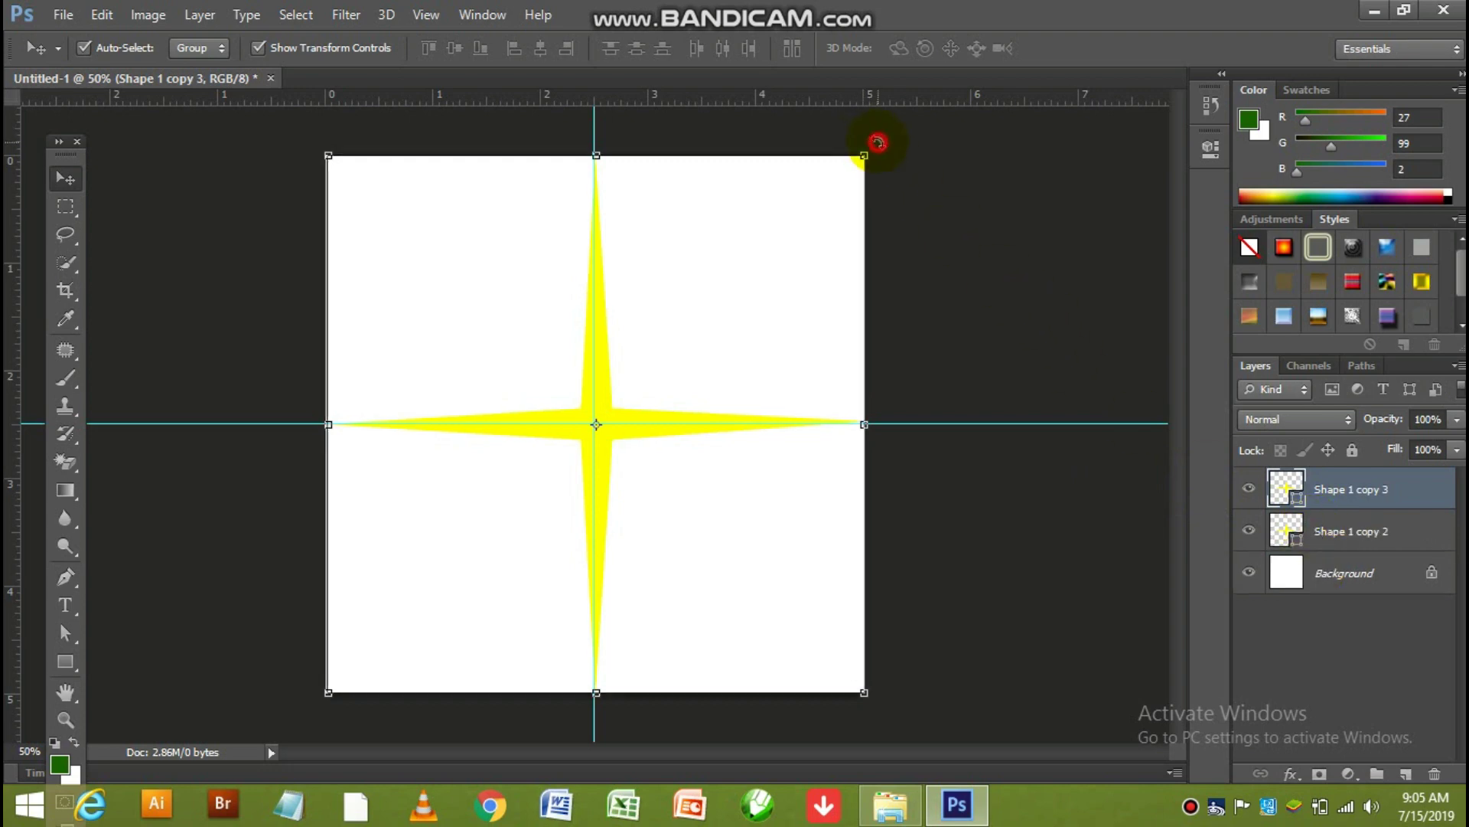
left_click_drag(878, 142, 975, 326)
key("Return")
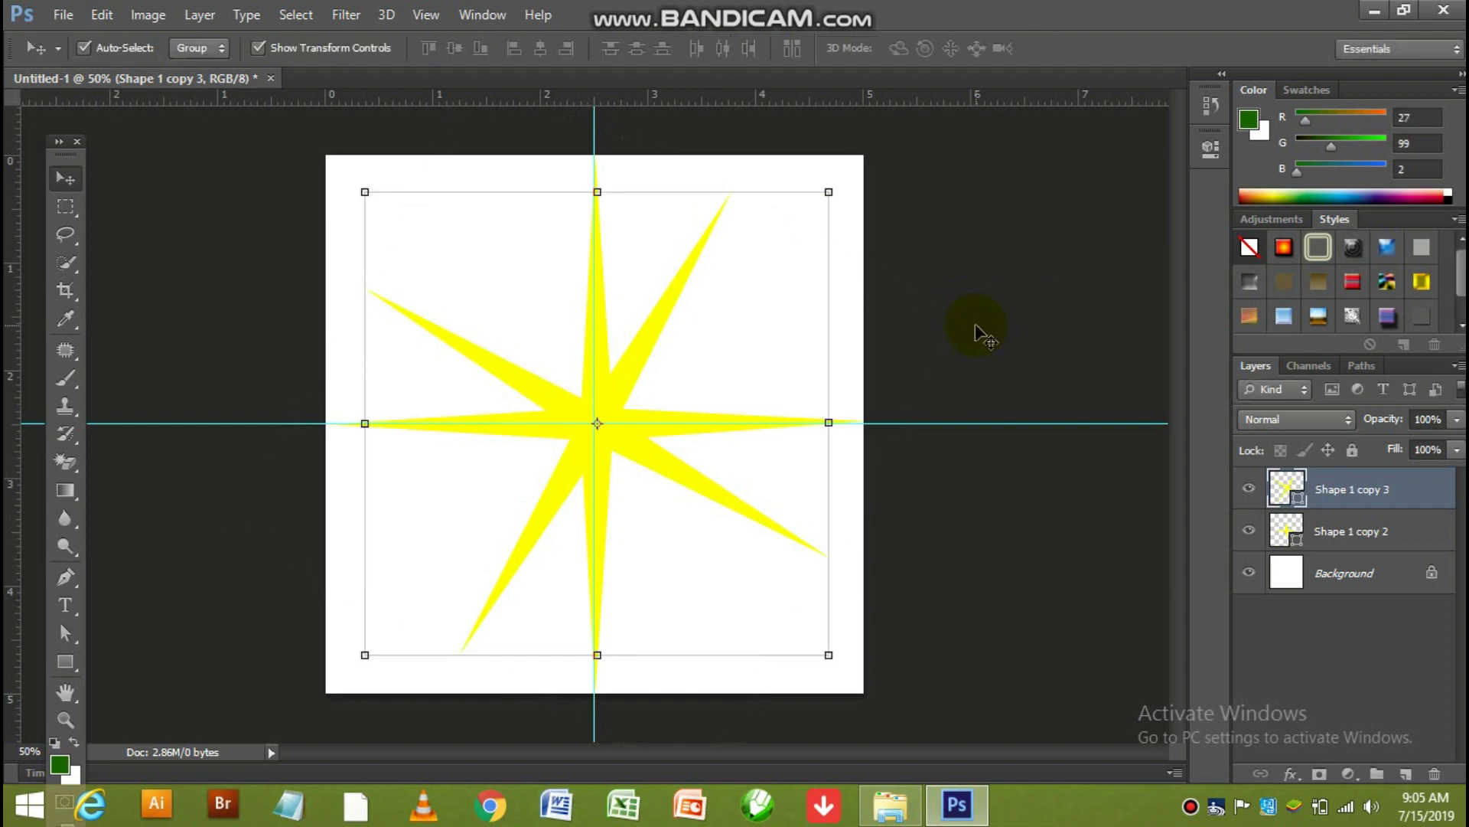
Add another rotated, slightly smaller star copy re-centred on the guides
key("ctrl+j")
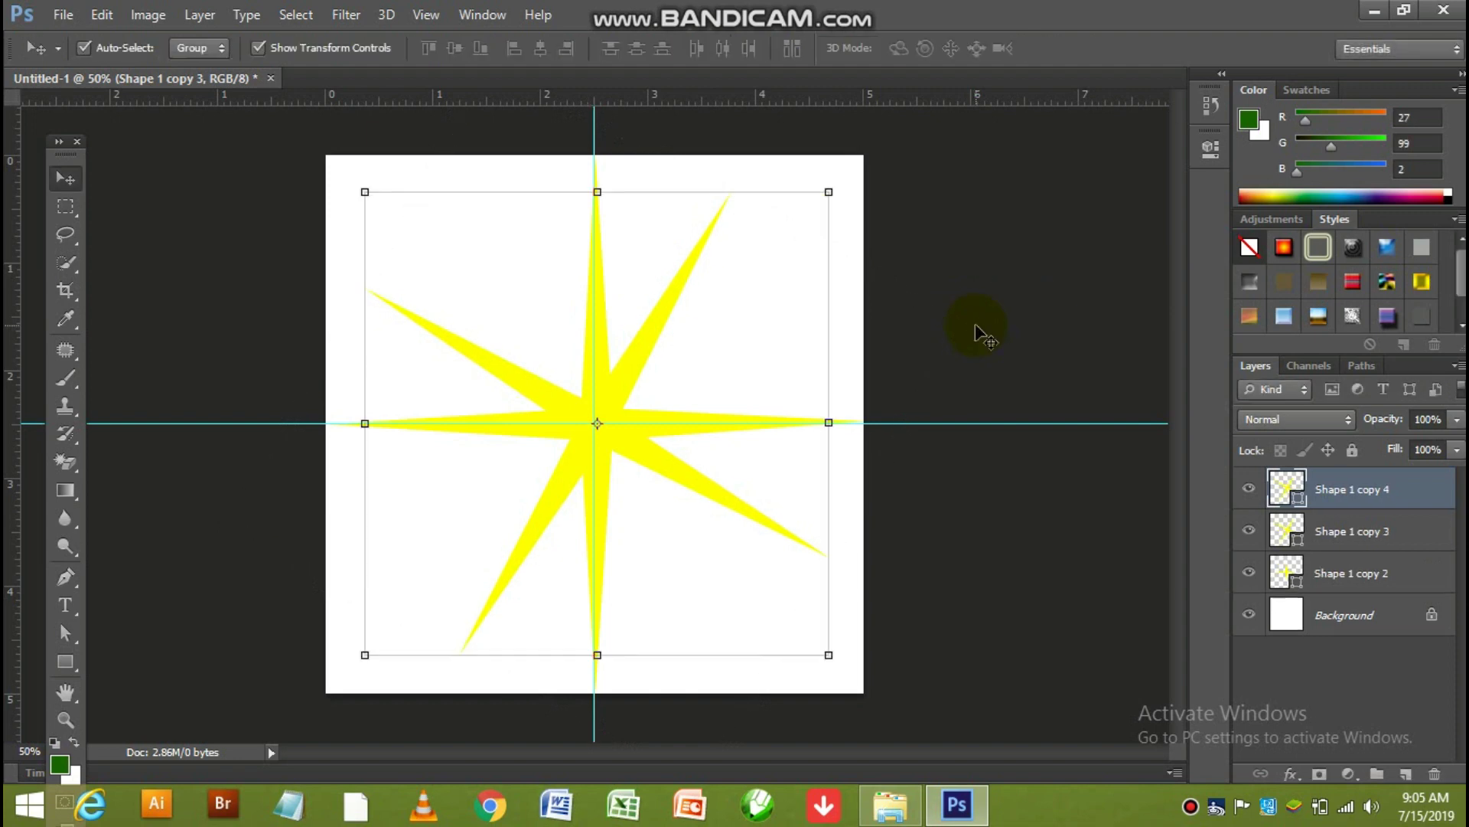
left_click_drag(847, 197, 918, 319)
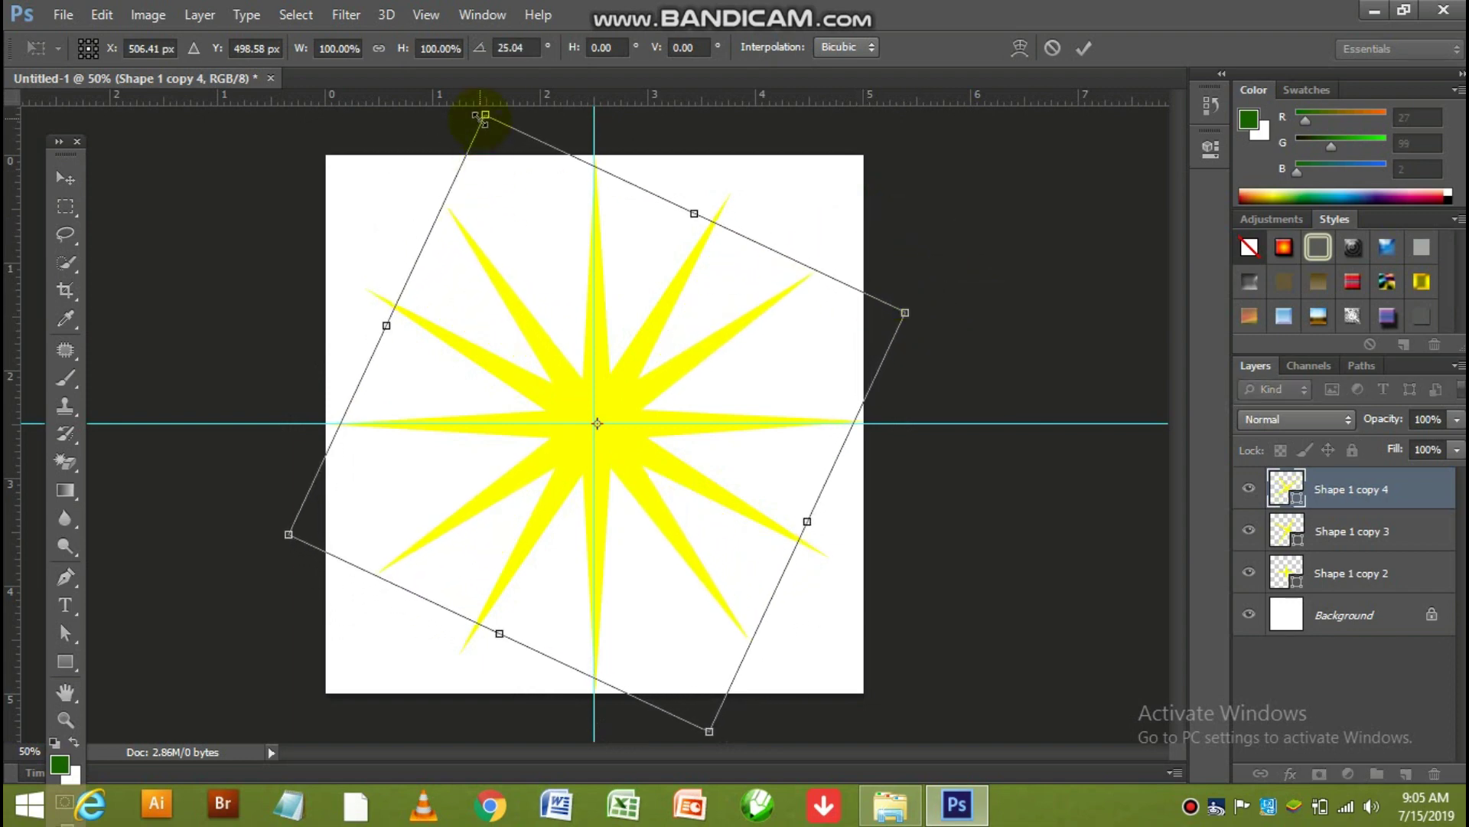
left_click_drag(482, 115, 508, 186)
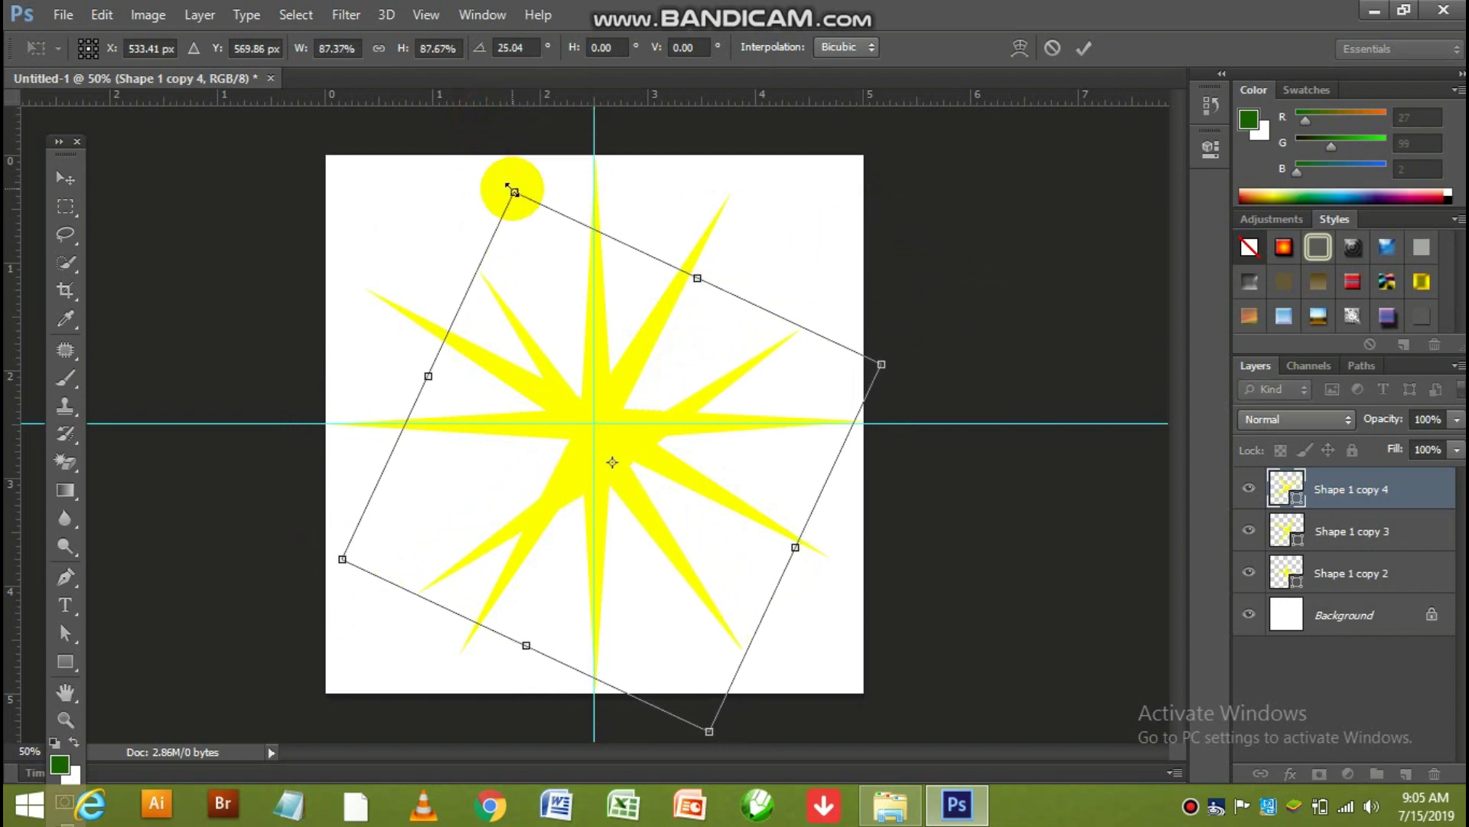
key("Return")
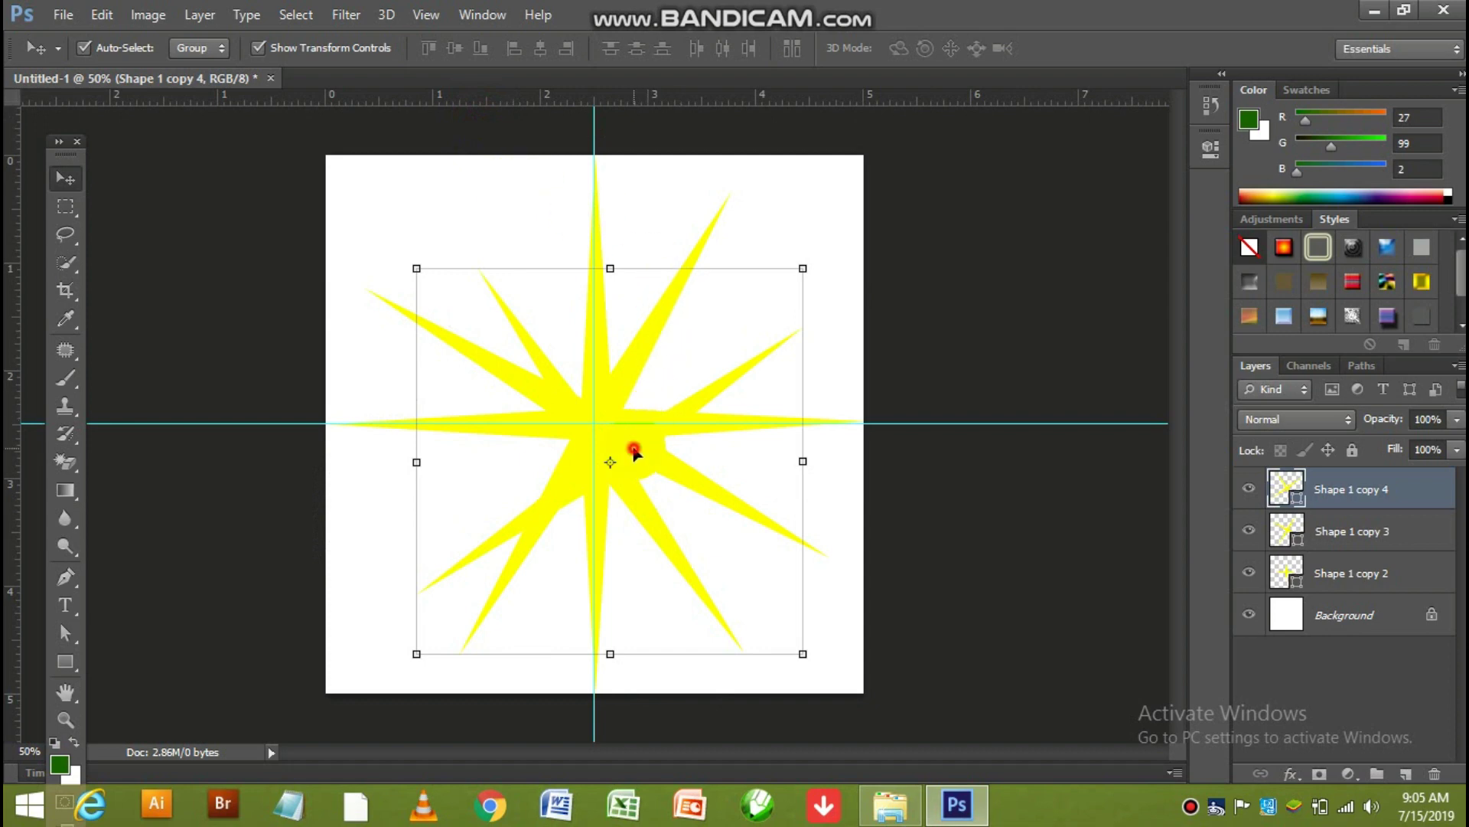
left_click_drag(634, 449, 613, 411)
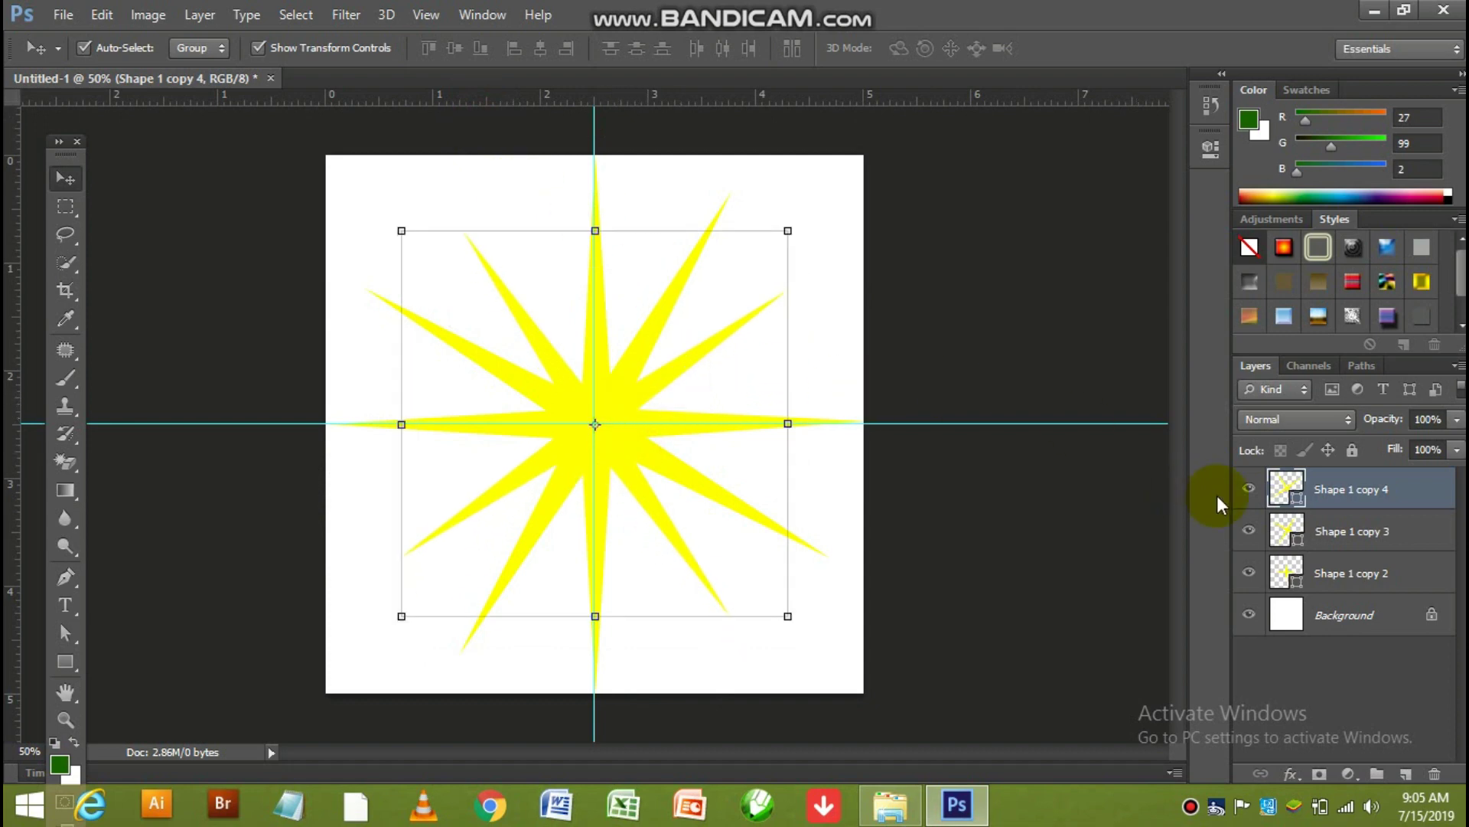
Merge Shape 1 copy 2, copy 3 and the top star into one layer
left_click(1341, 526, "shift")
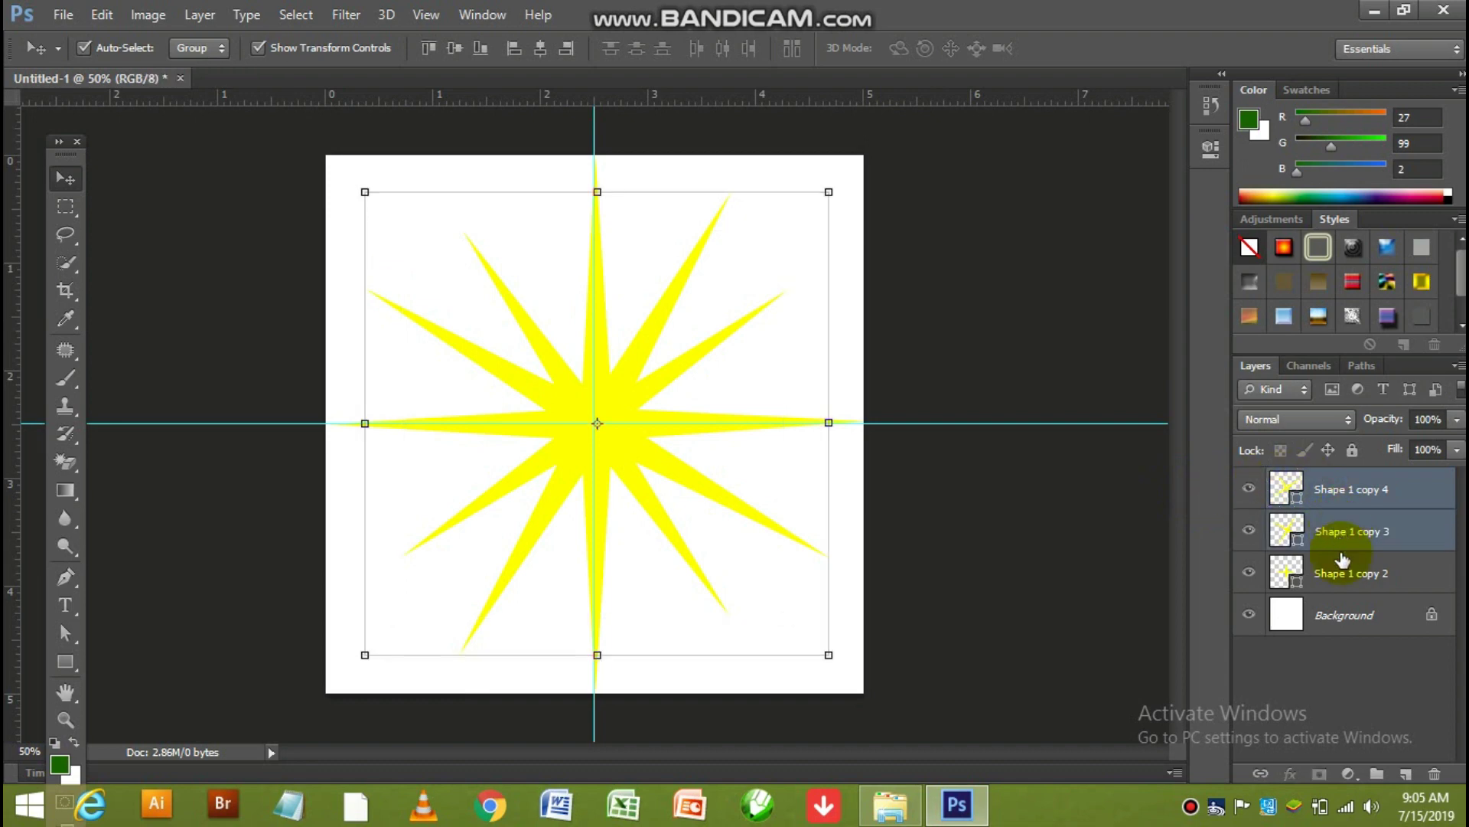
left_click(1345, 574, "shift")
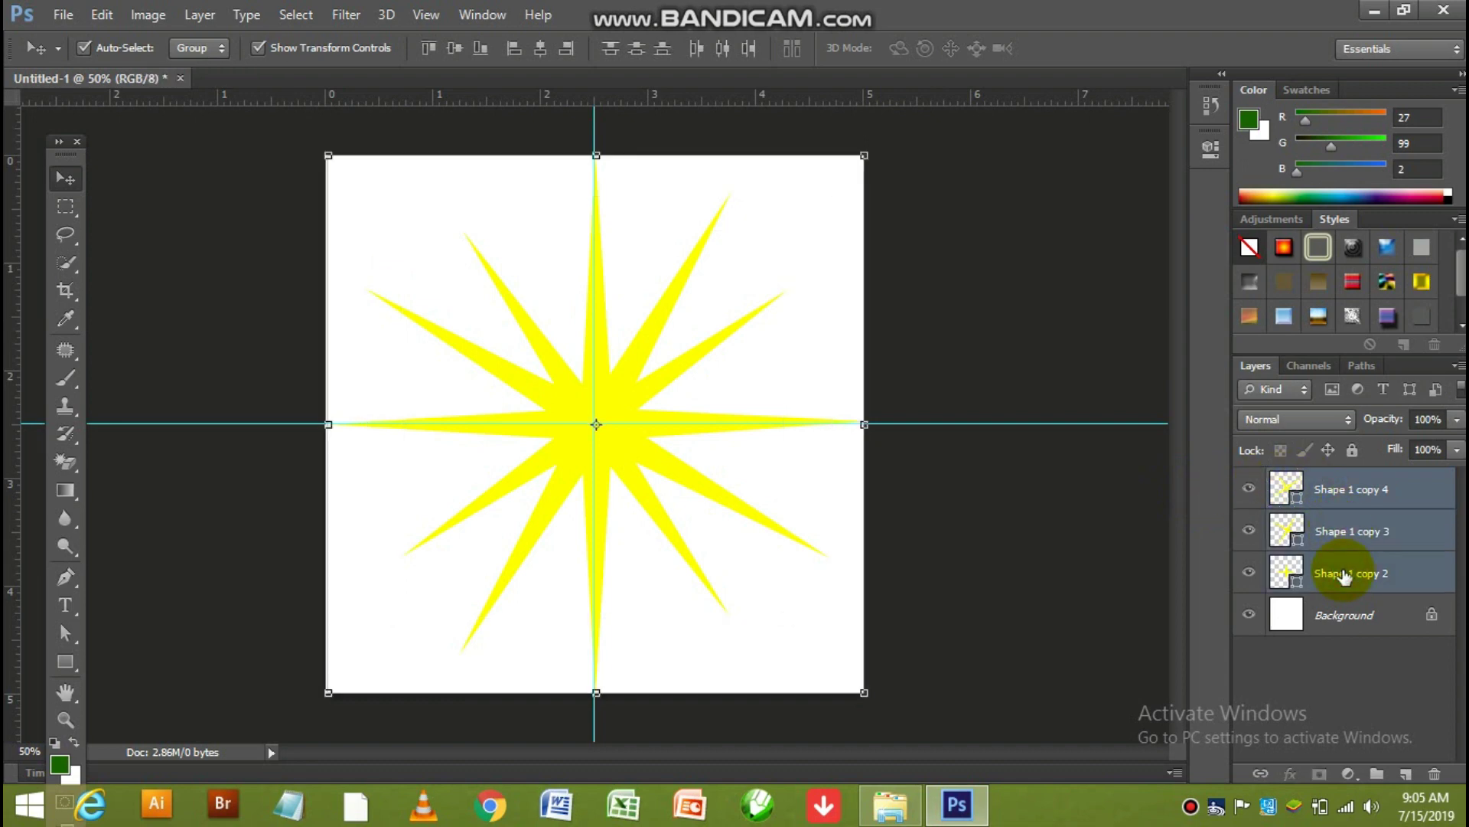
key("ctrl+e")
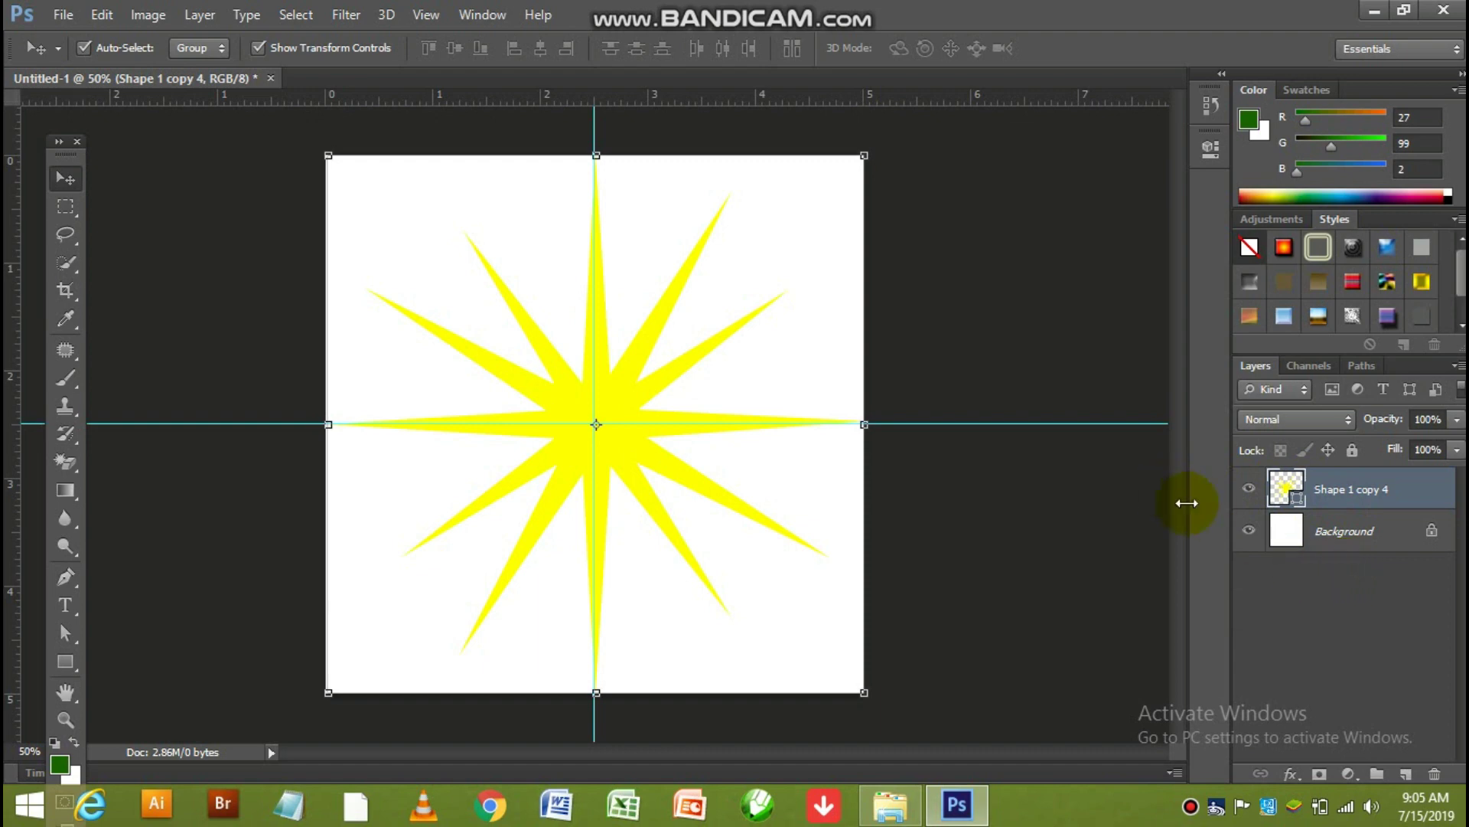
Add a Gradient Overlay to the star with its left stop set to gold-yellow
left_click(1291, 773)
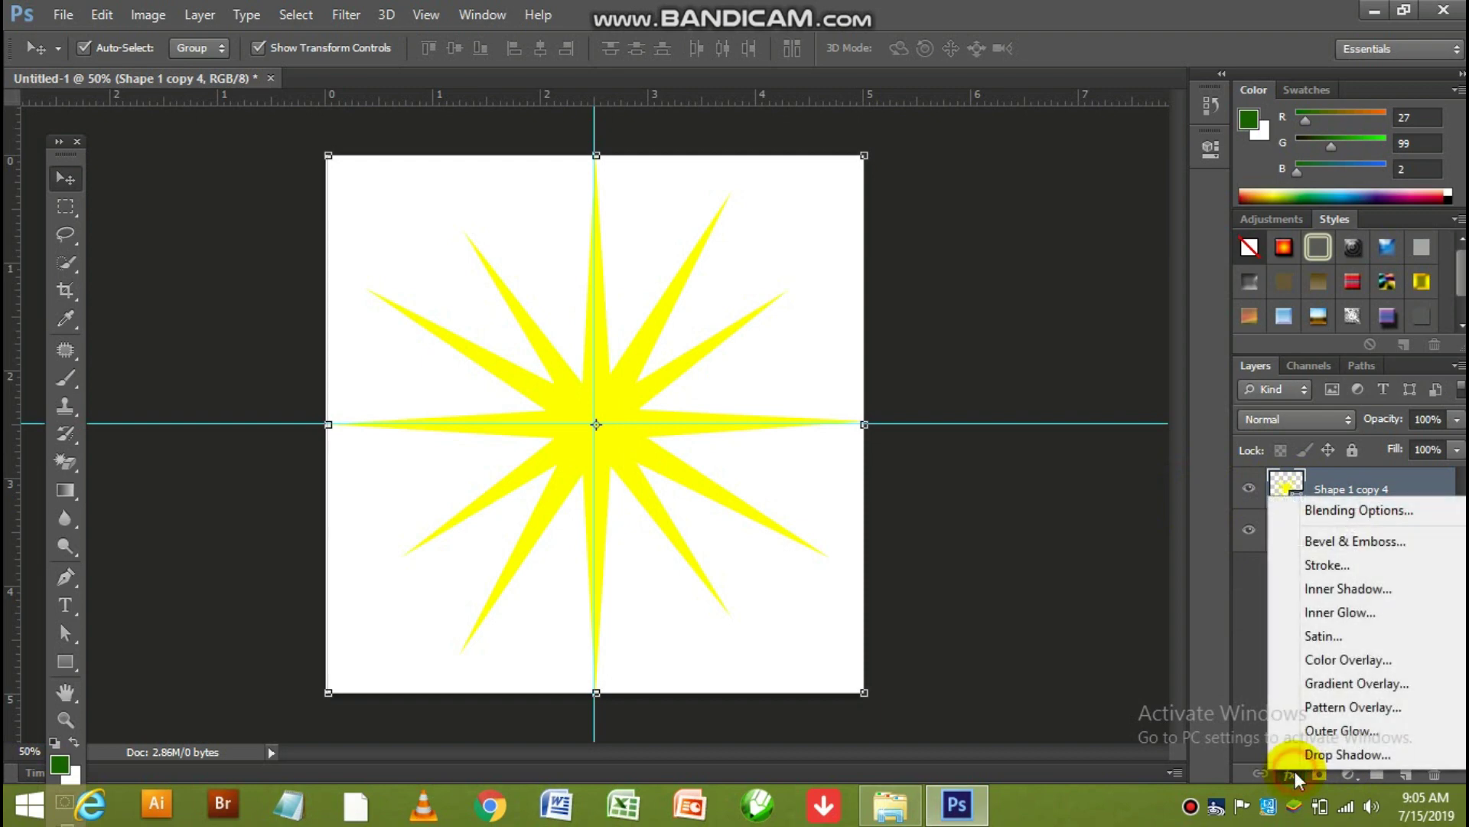
left_click(1352, 685)
left_click(1349, 683)
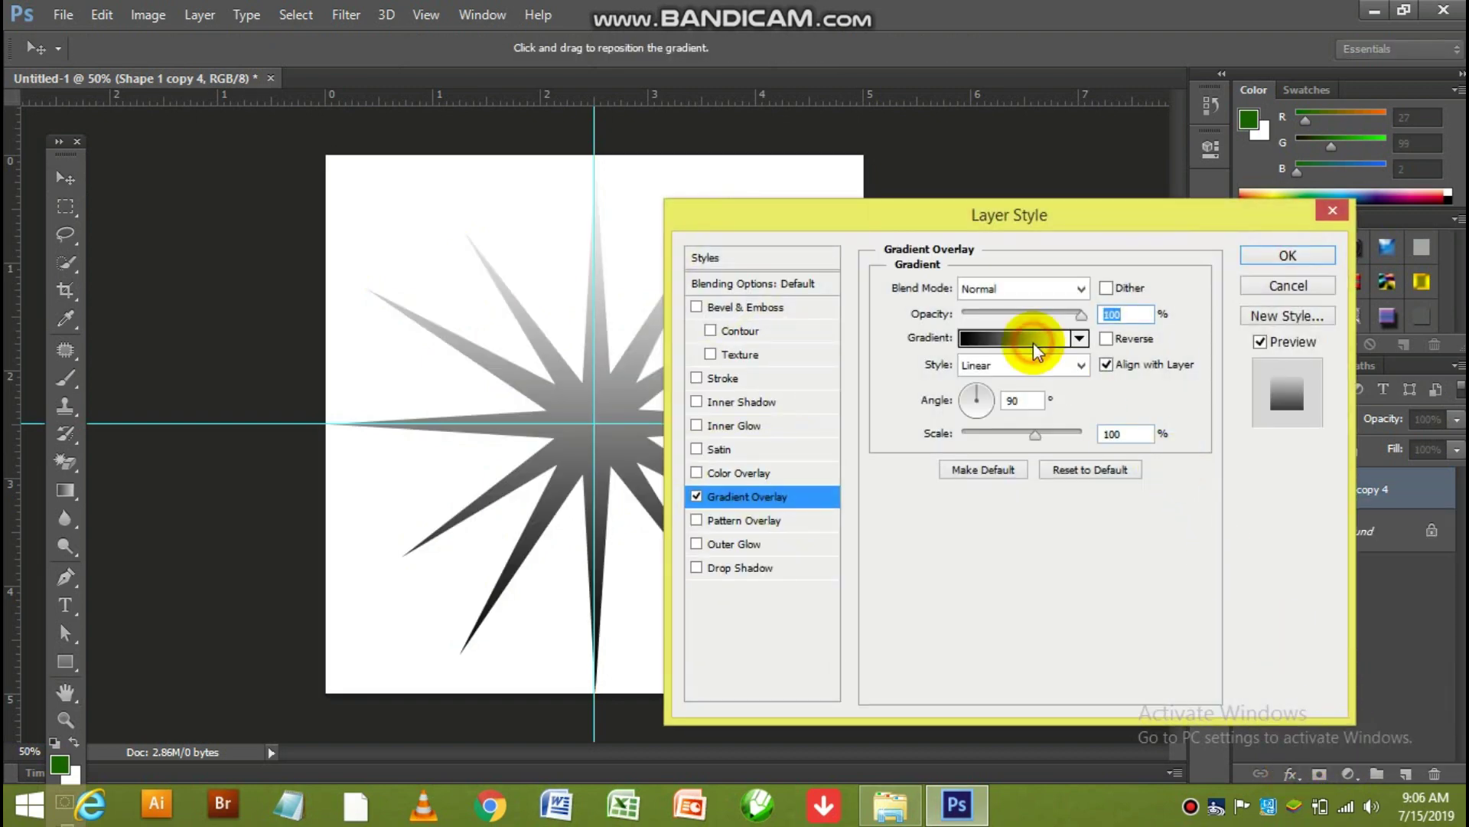
left_click(1034, 342)
left_click(863, 439)
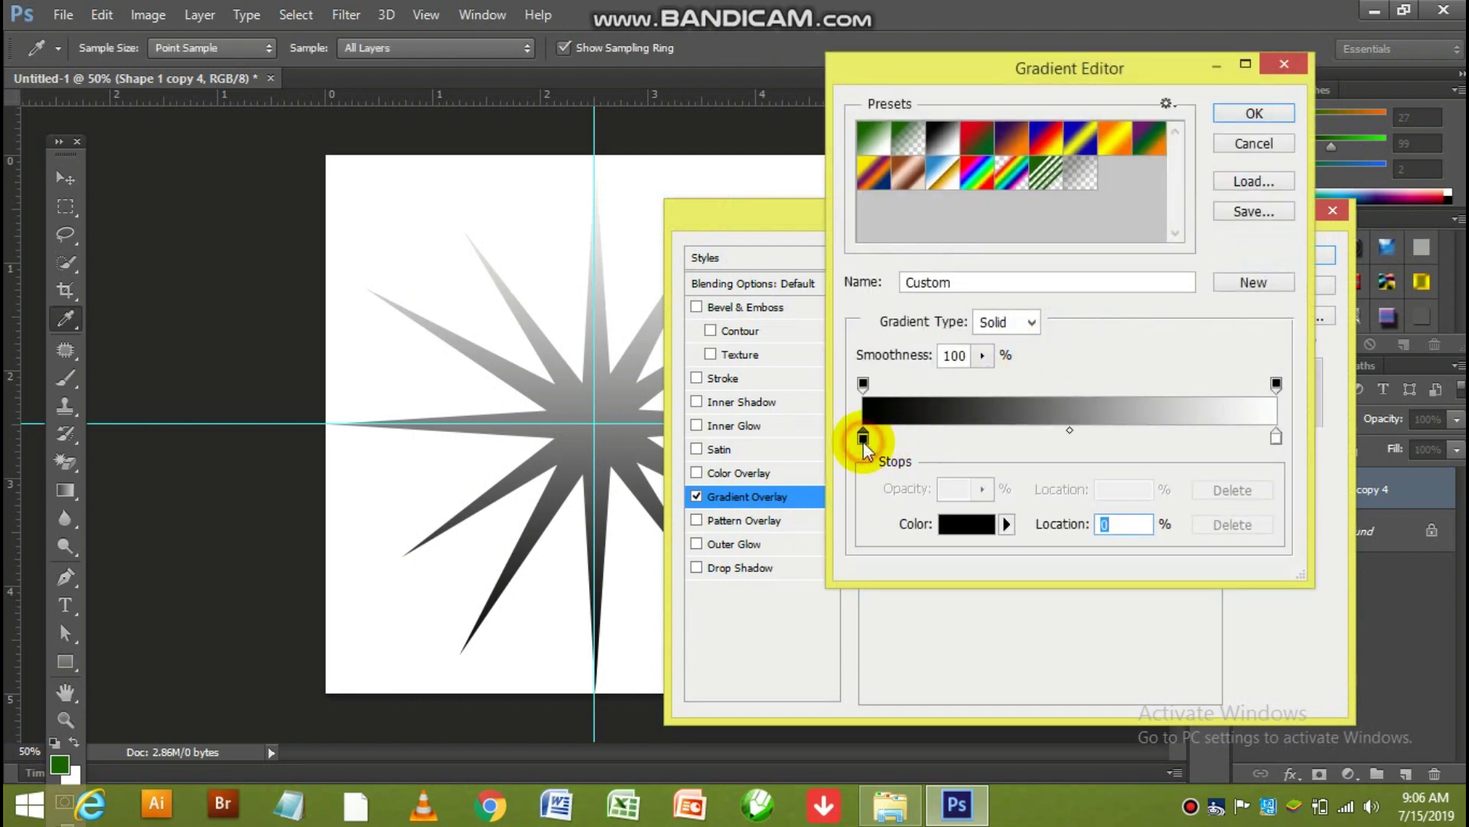
double_click(863, 440)
left_click(1206, 615)
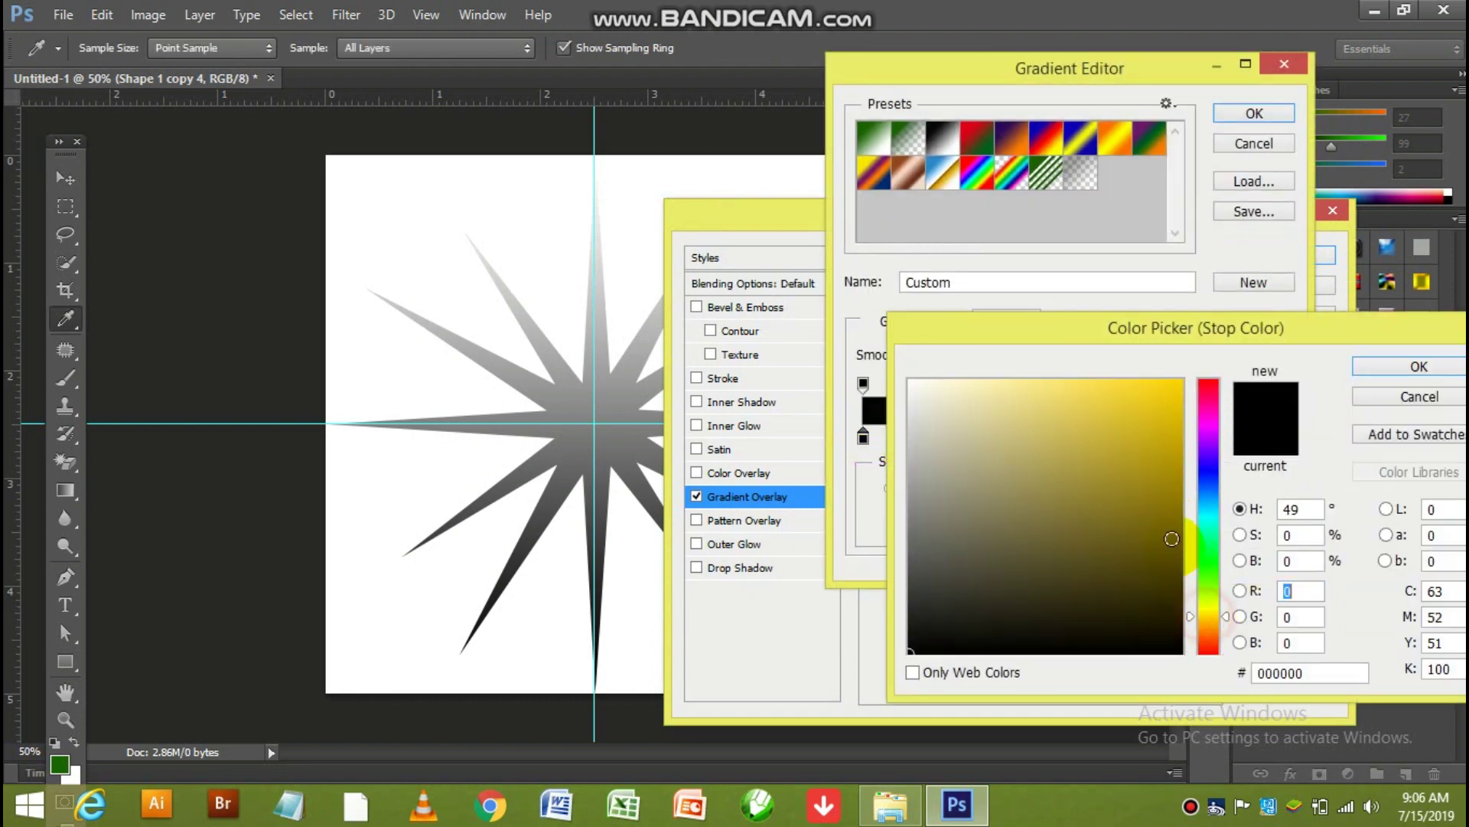
left_click(1164, 447)
left_click(1181, 380)
left_click(1368, 368)
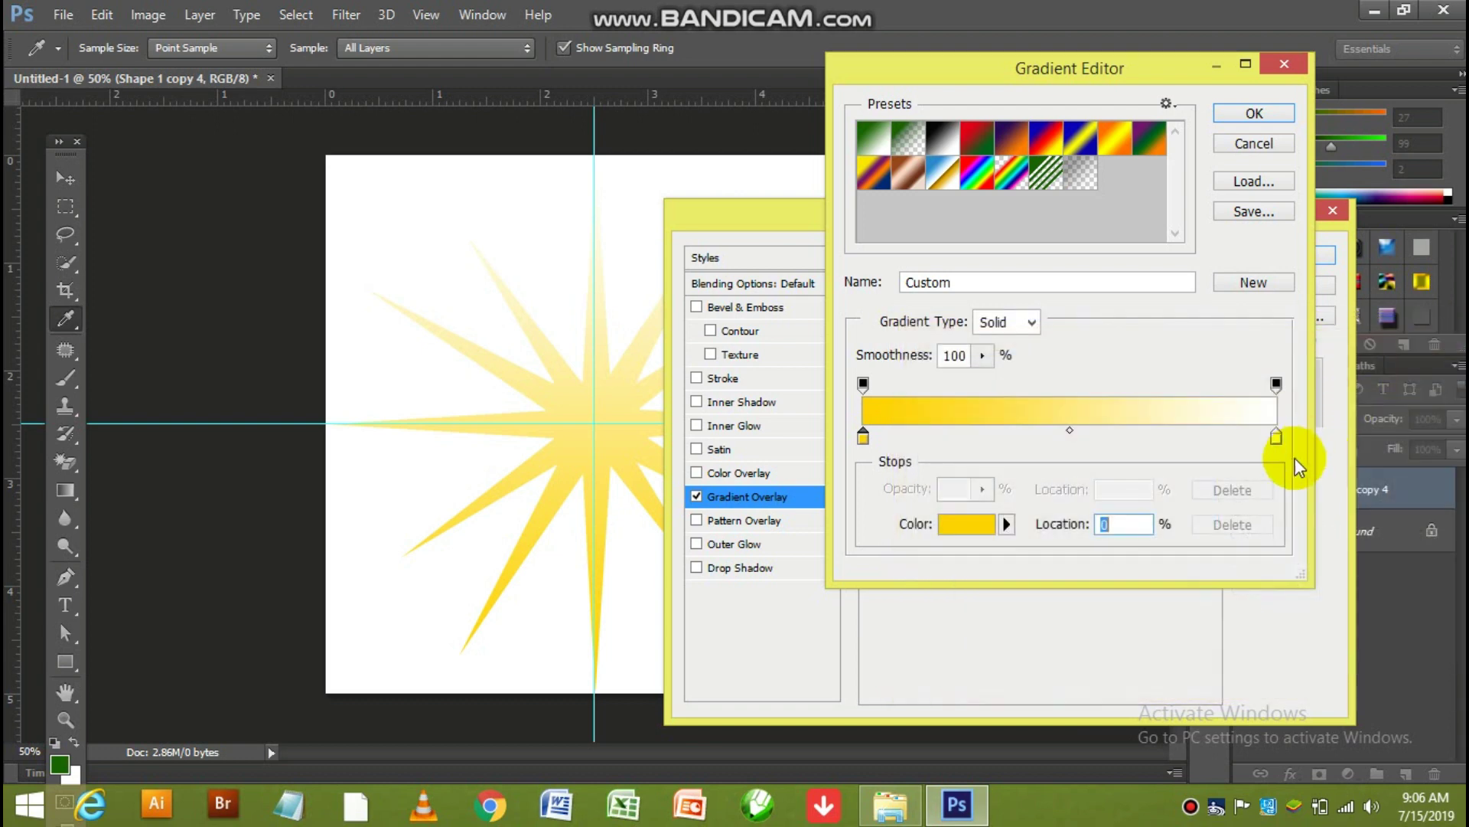
Set the right gradient stop to deep orange e68d00
double_click(1276, 438)
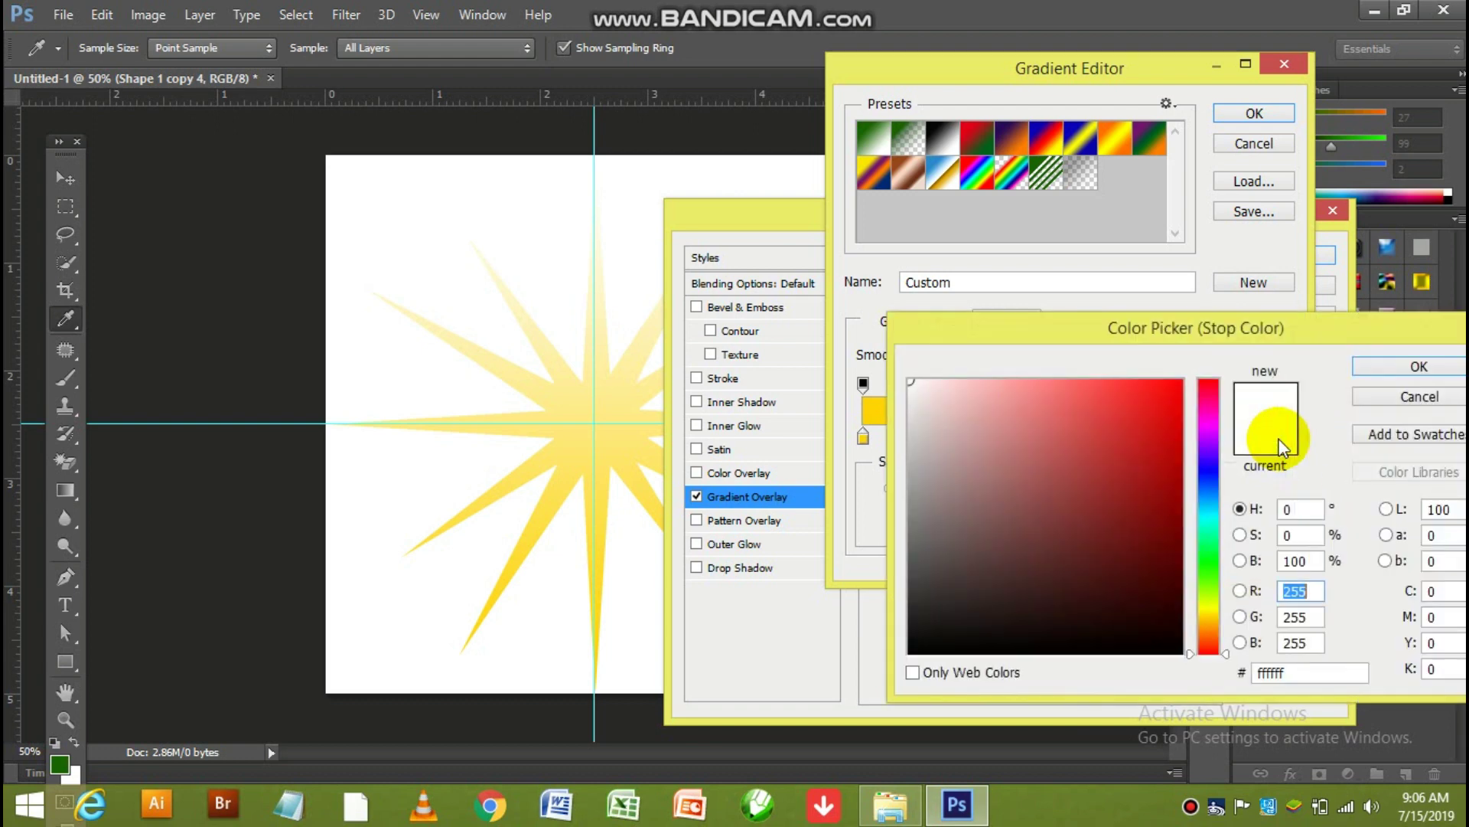
left_click(1214, 626)
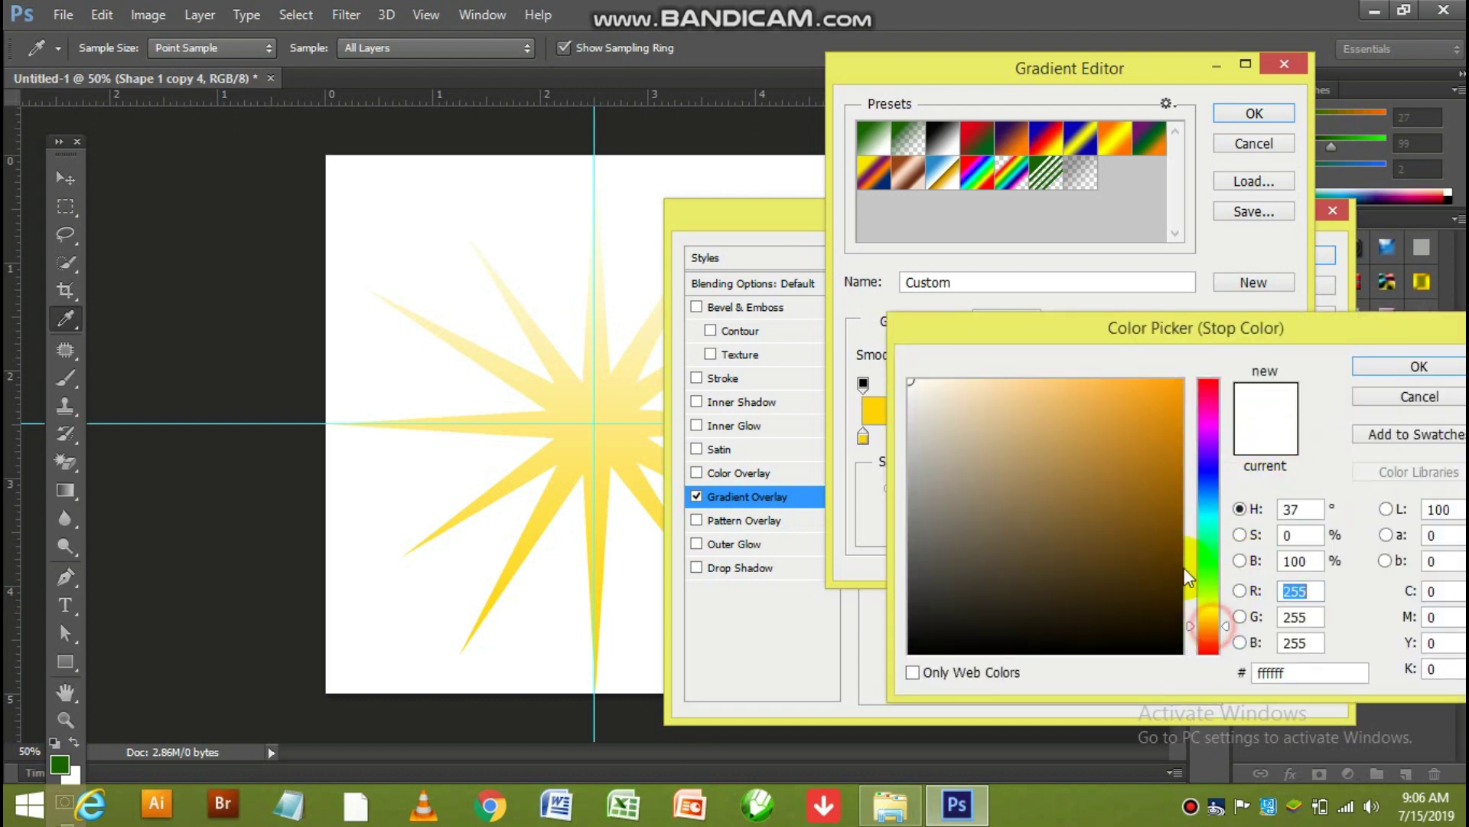
left_click(1181, 406)
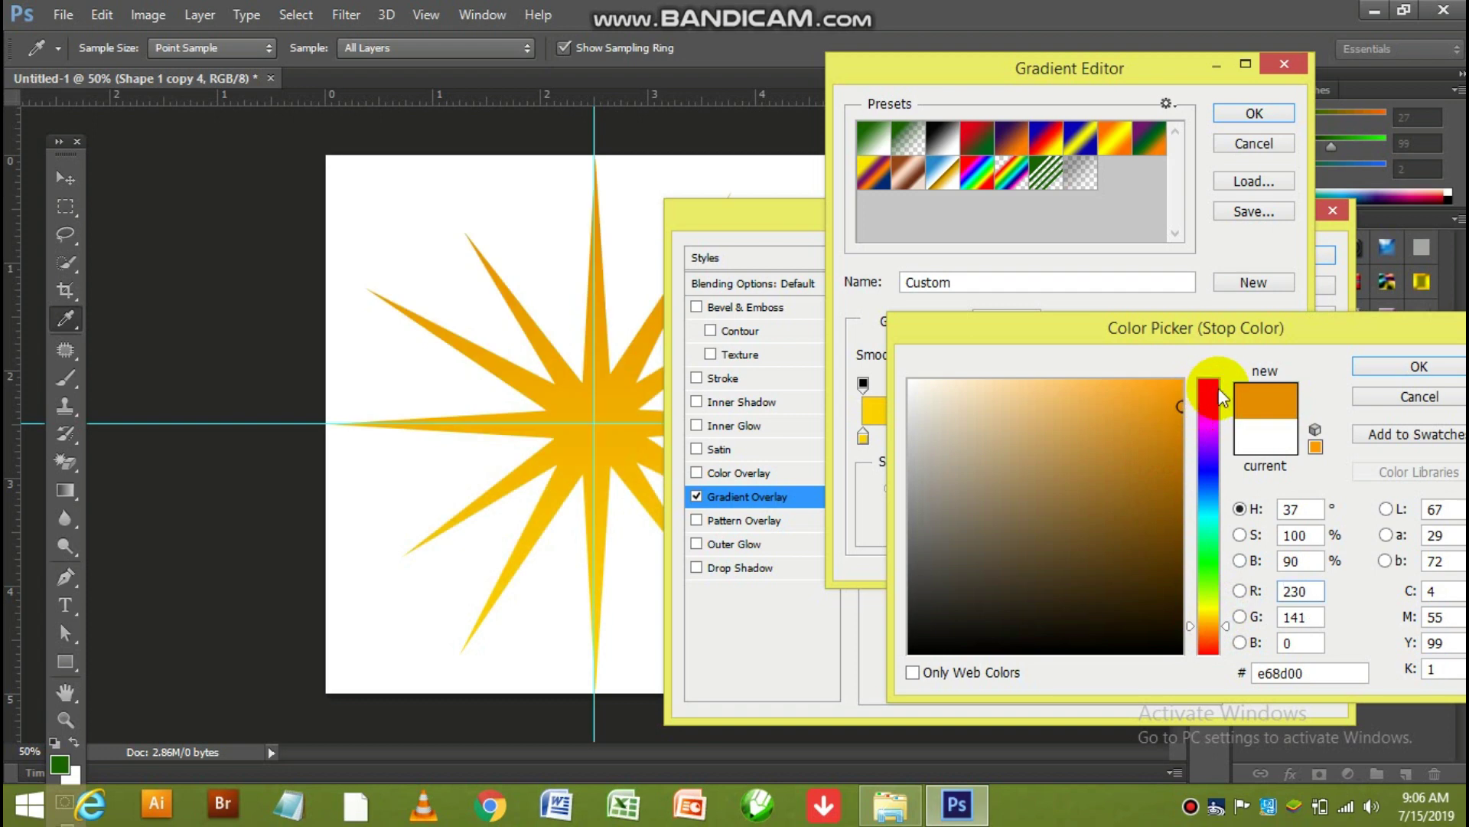
left_click(1365, 371)
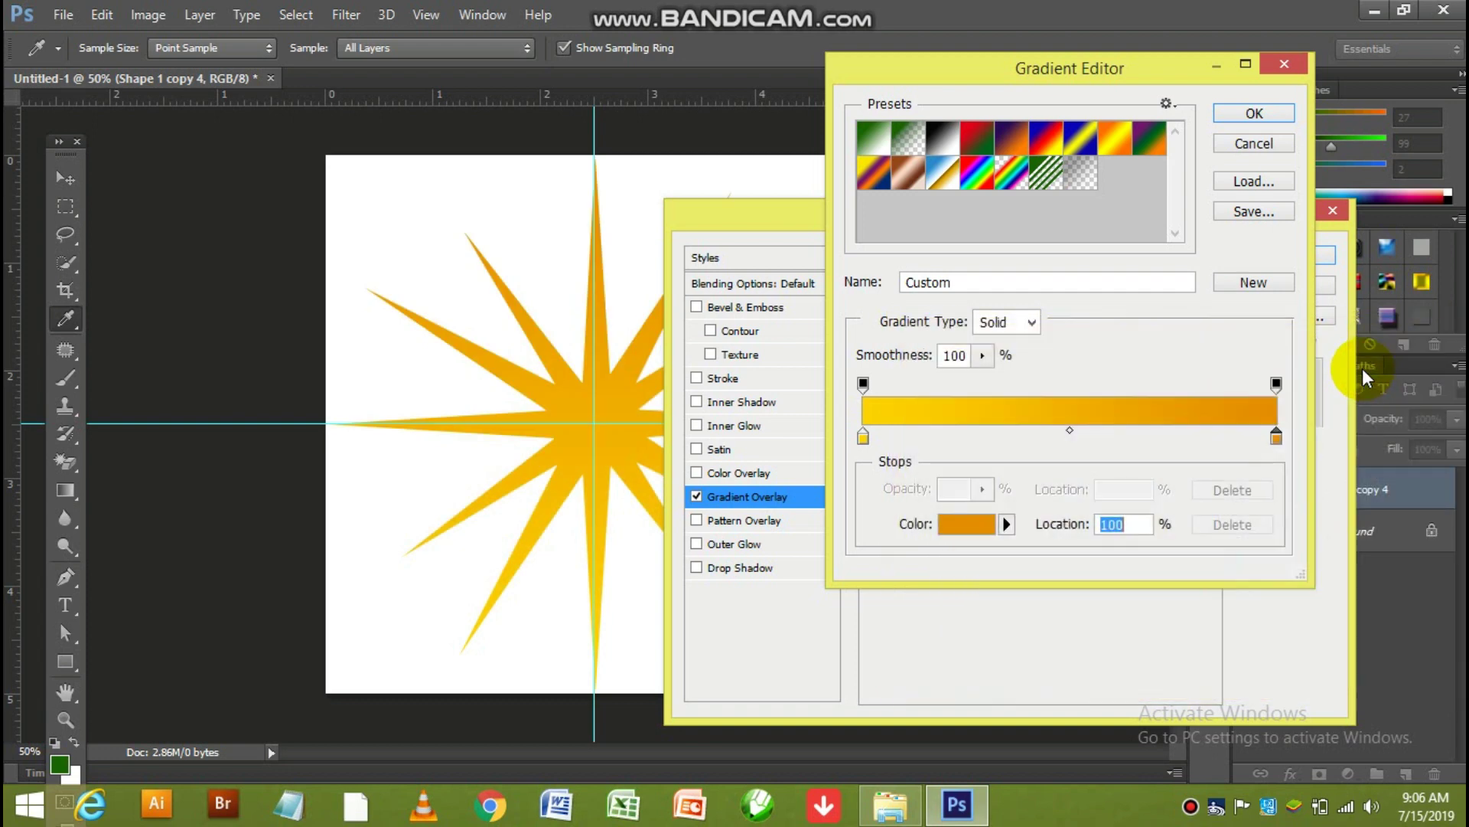
Keep the yellow-to-orange gradient and set the overlay style to Radial
left_click(1277, 114)
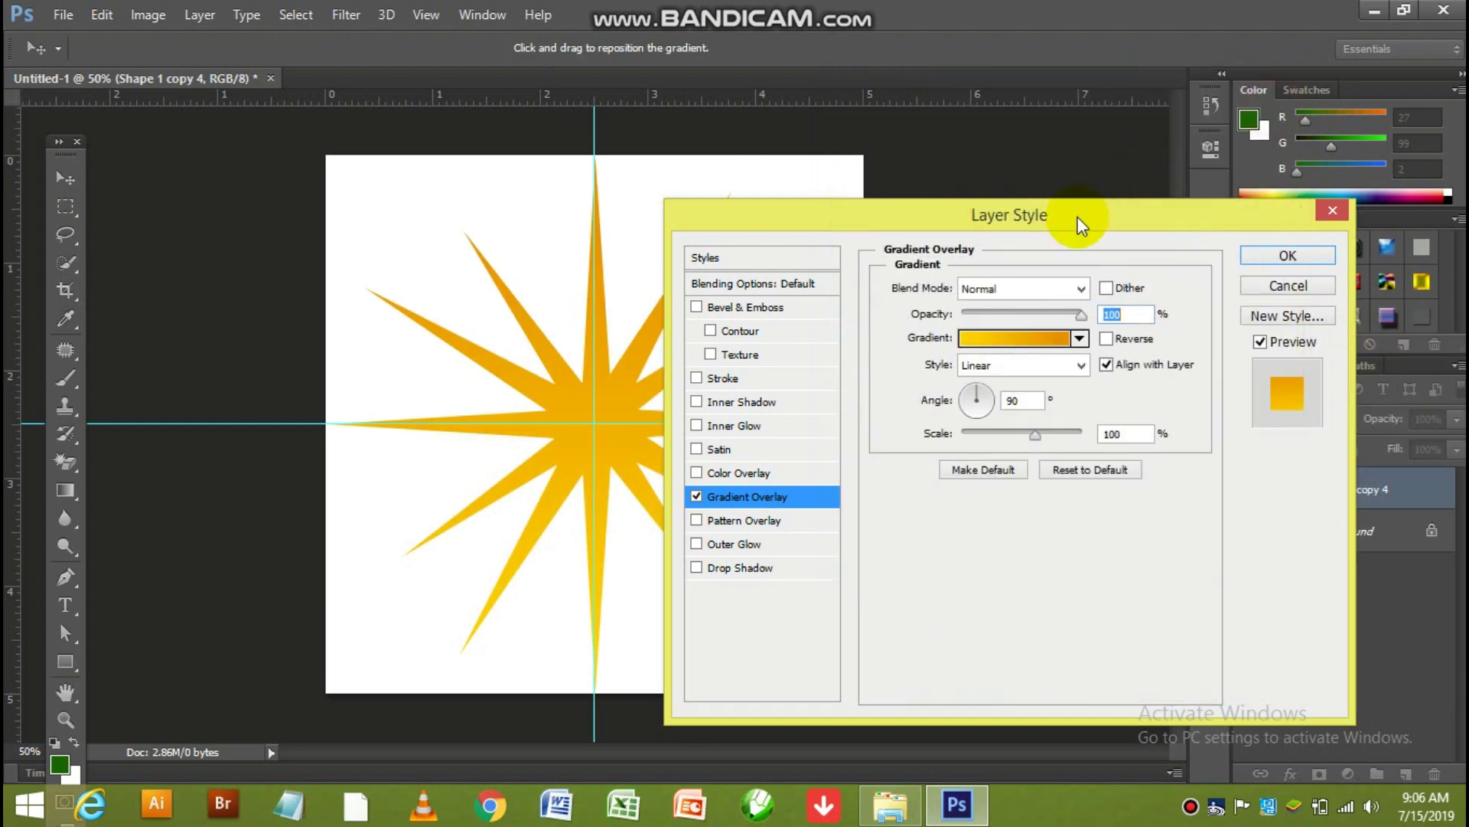
left_click_drag(1093, 218, 1200, 117)
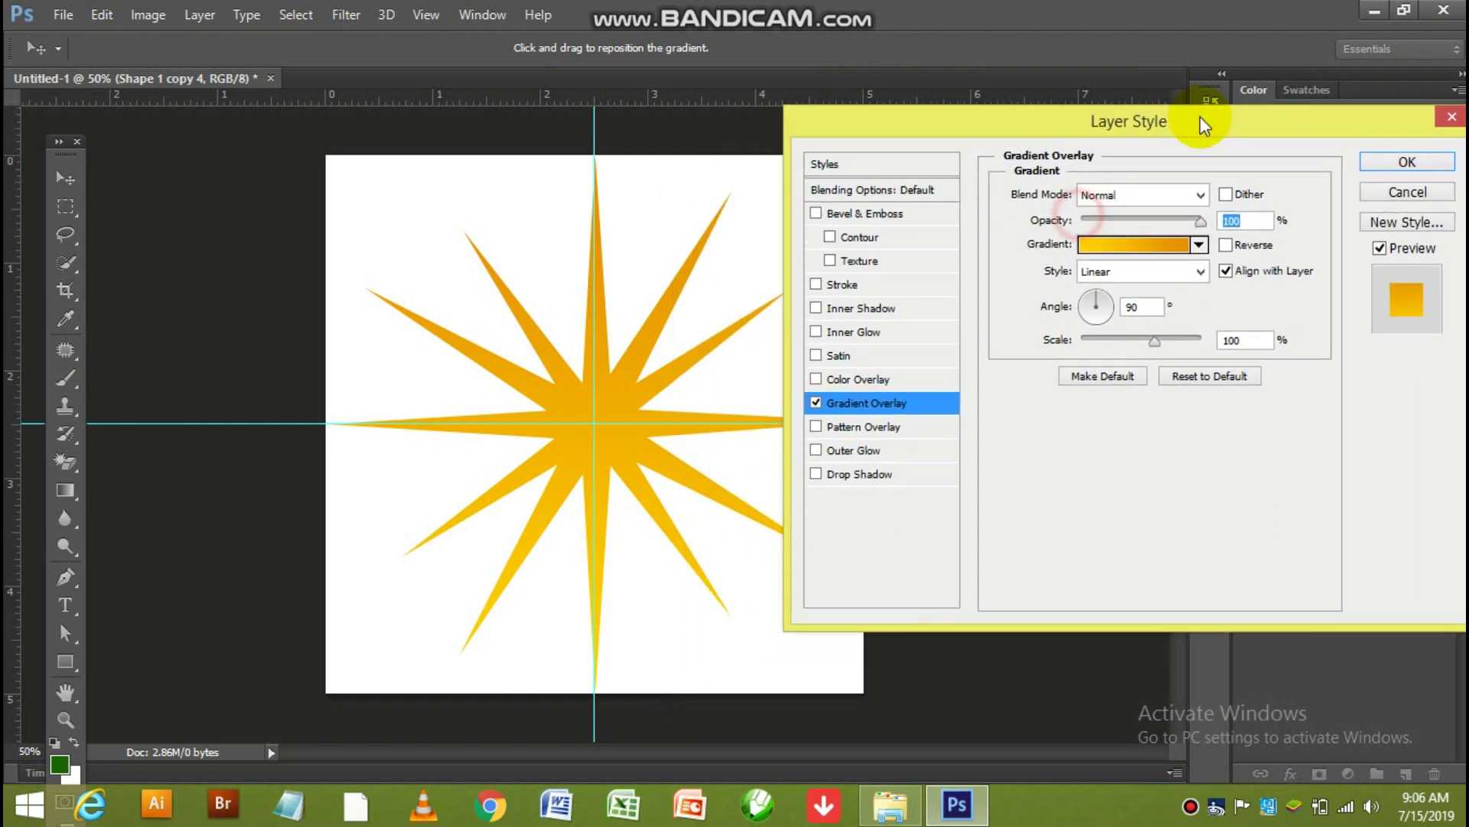
left_click(1103, 266)
left_click(1102, 298)
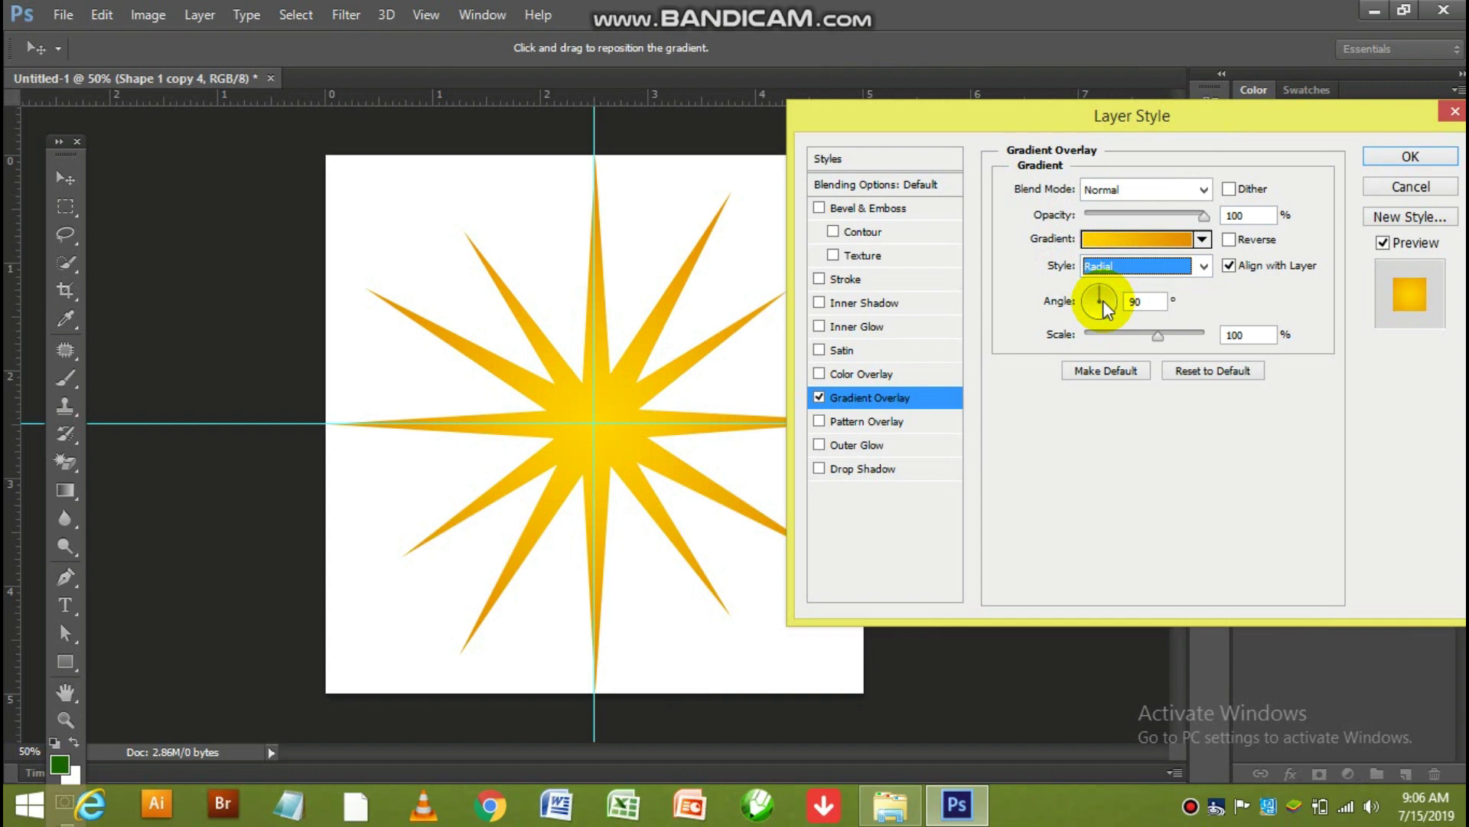
Reverse the radial gradient for a darker orange centre and apply the layer style
left_click(1240, 236)
left_click(1239, 236)
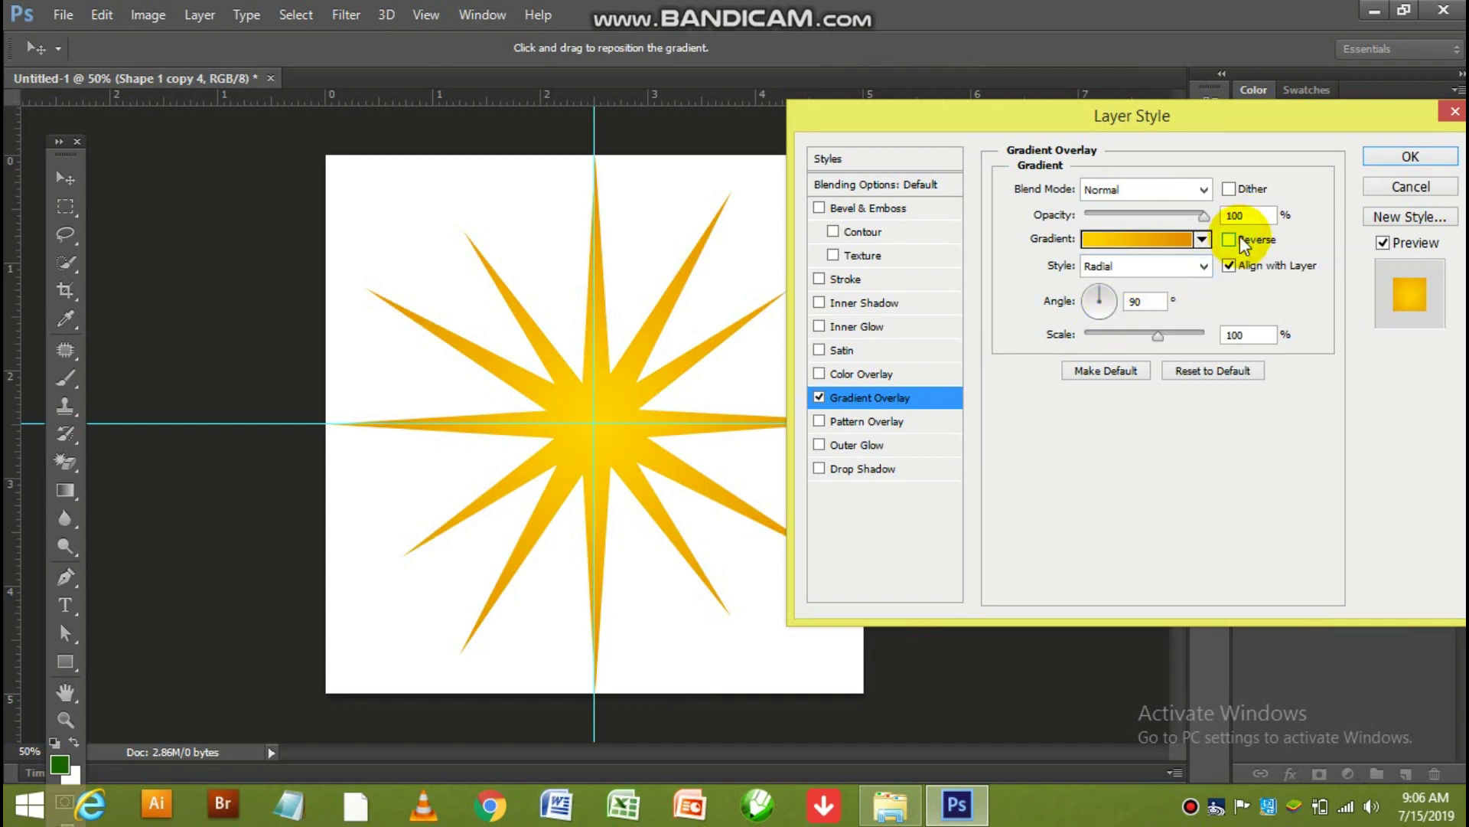
left_click(1230, 239)
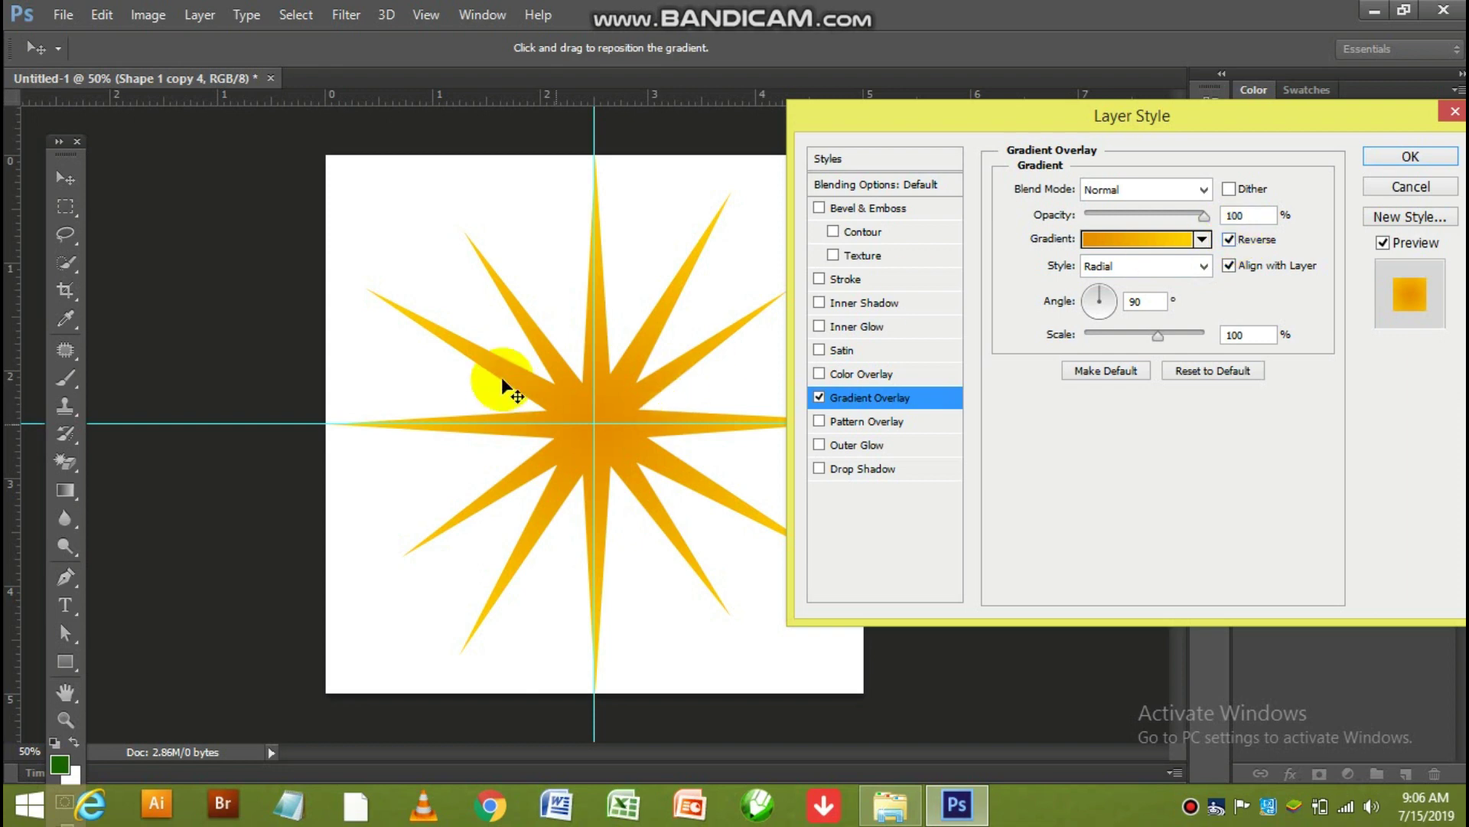
left_click(1230, 239)
left_click(1230, 239)
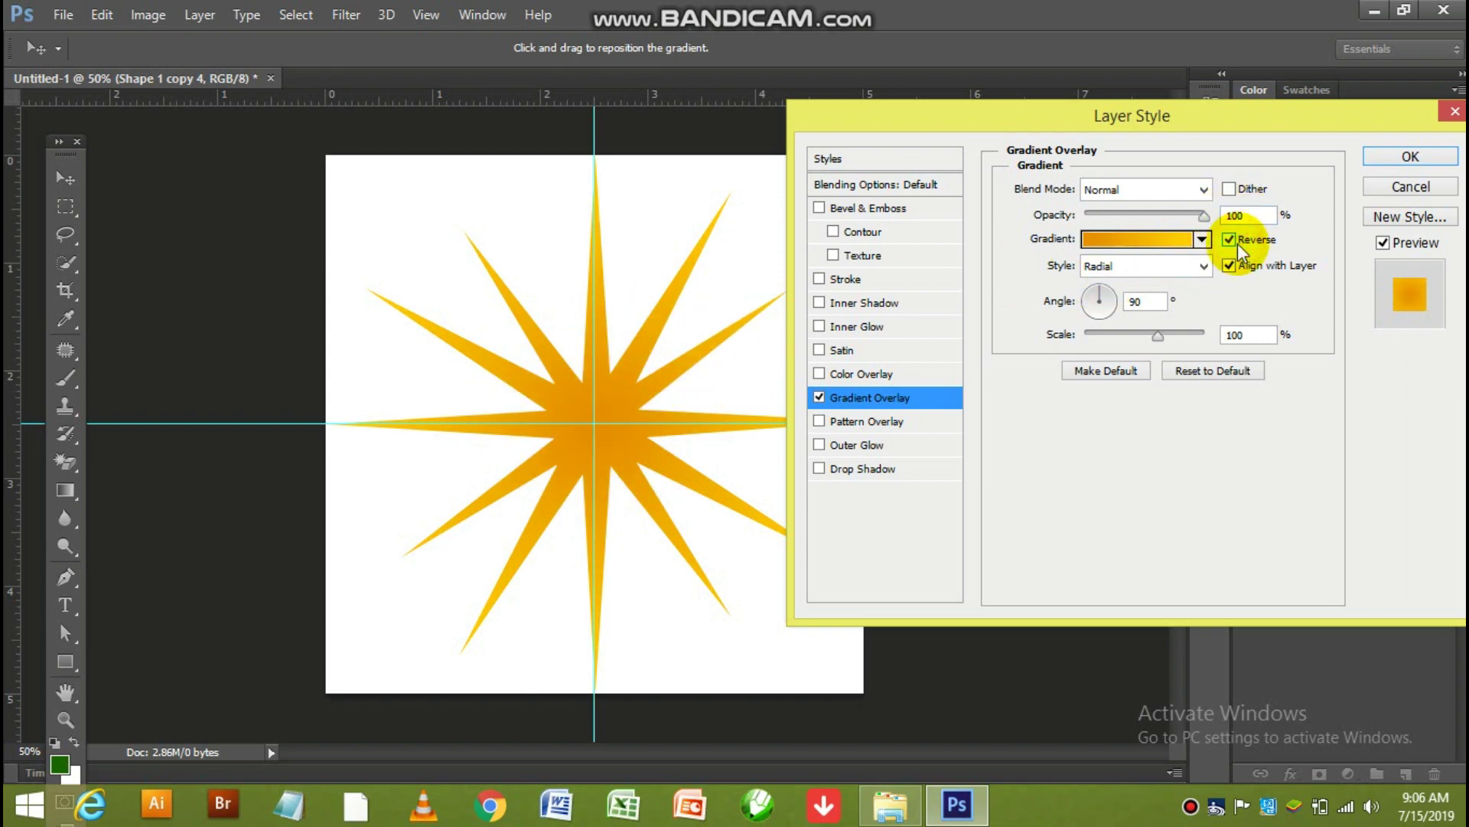
left_click(1371, 158)
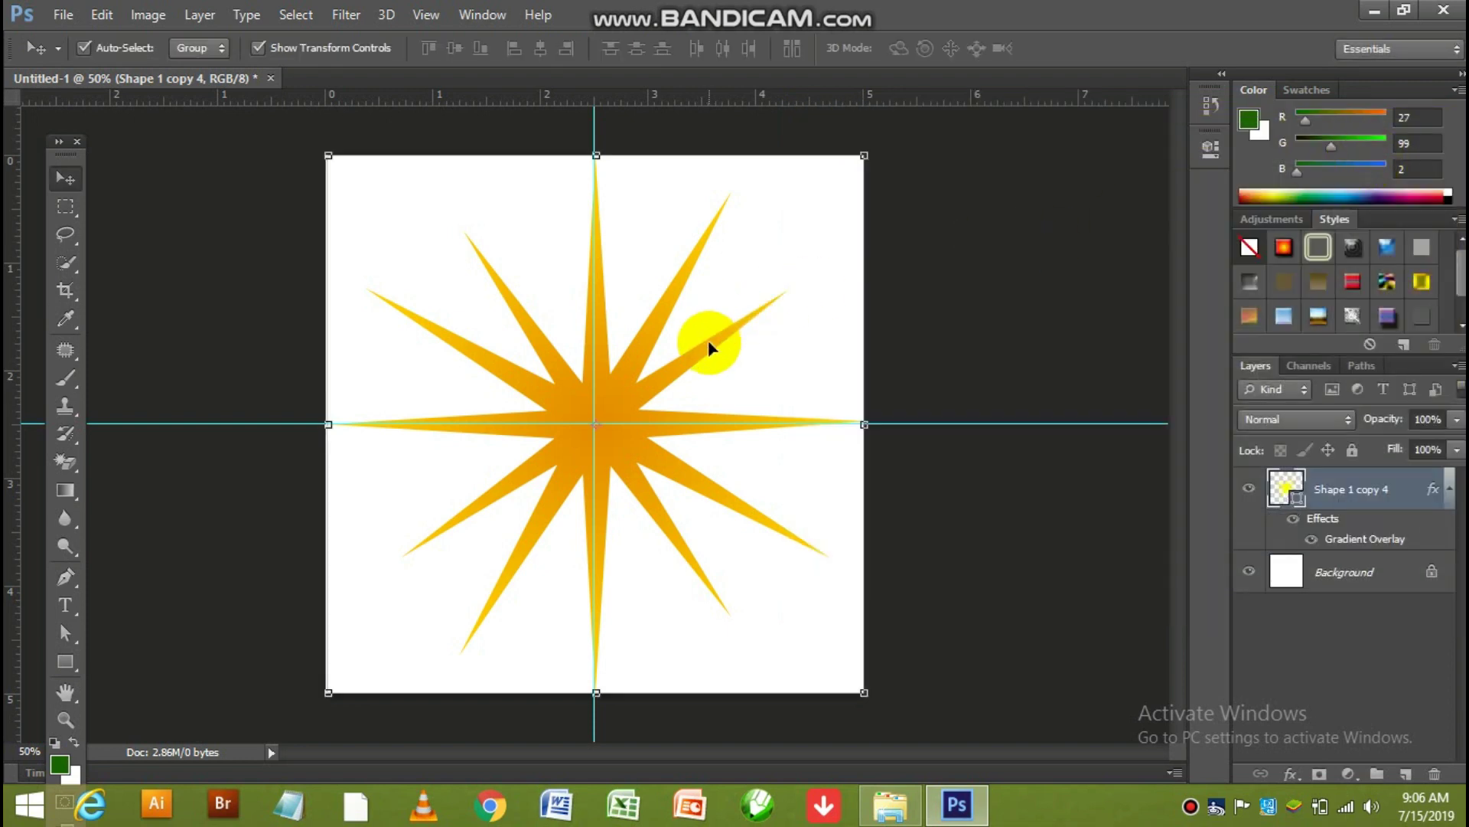
Nudge the star, then open the nik1 (71).jpg jewellery photo
mouse_move(709, 347)
left_mouse_down()
mouse_move(688, 363)
mouse_move(708, 358)
left_mouse_up()
left_click(64, 17)
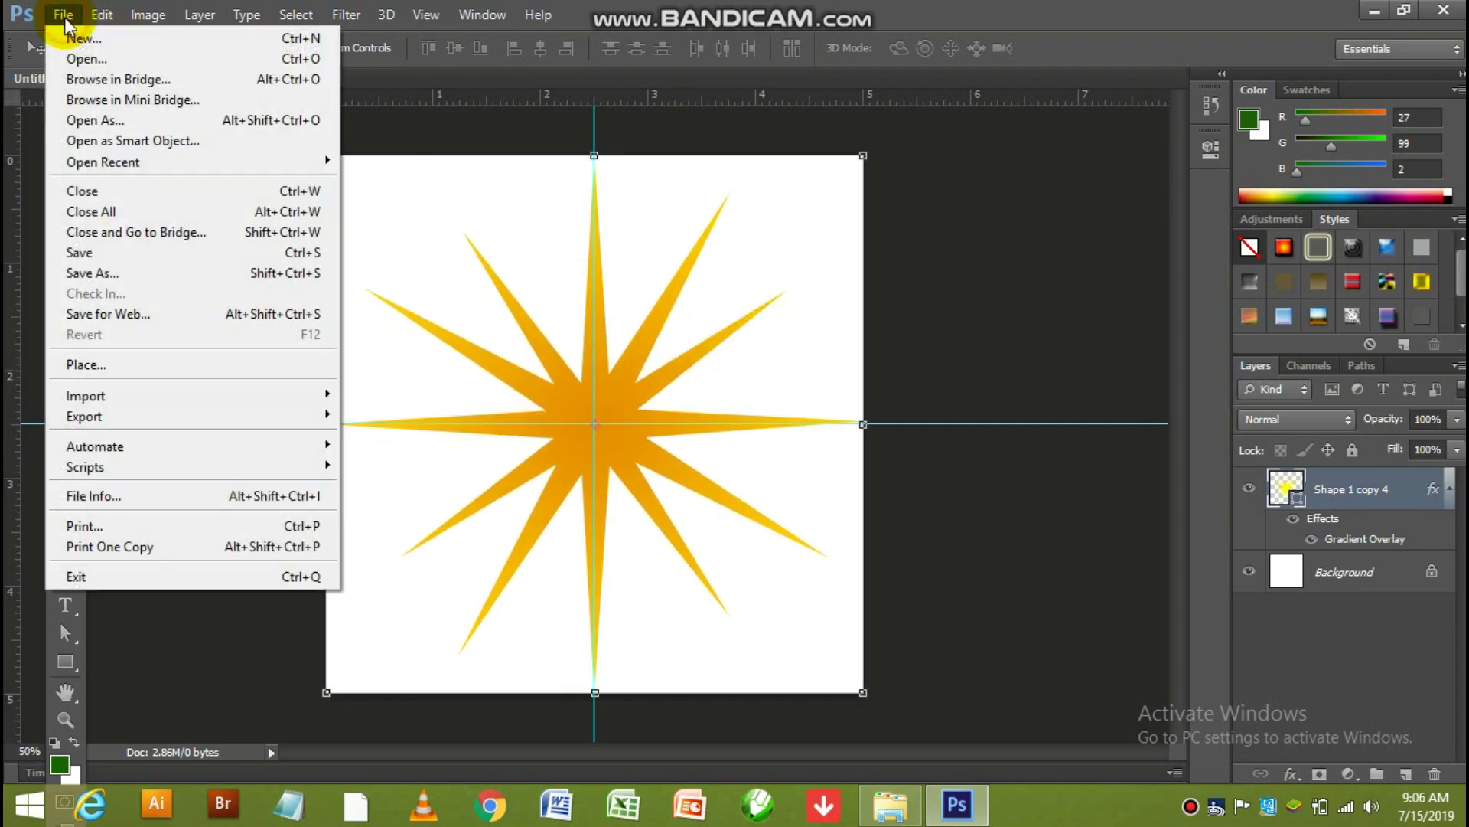
left_click(92, 62)
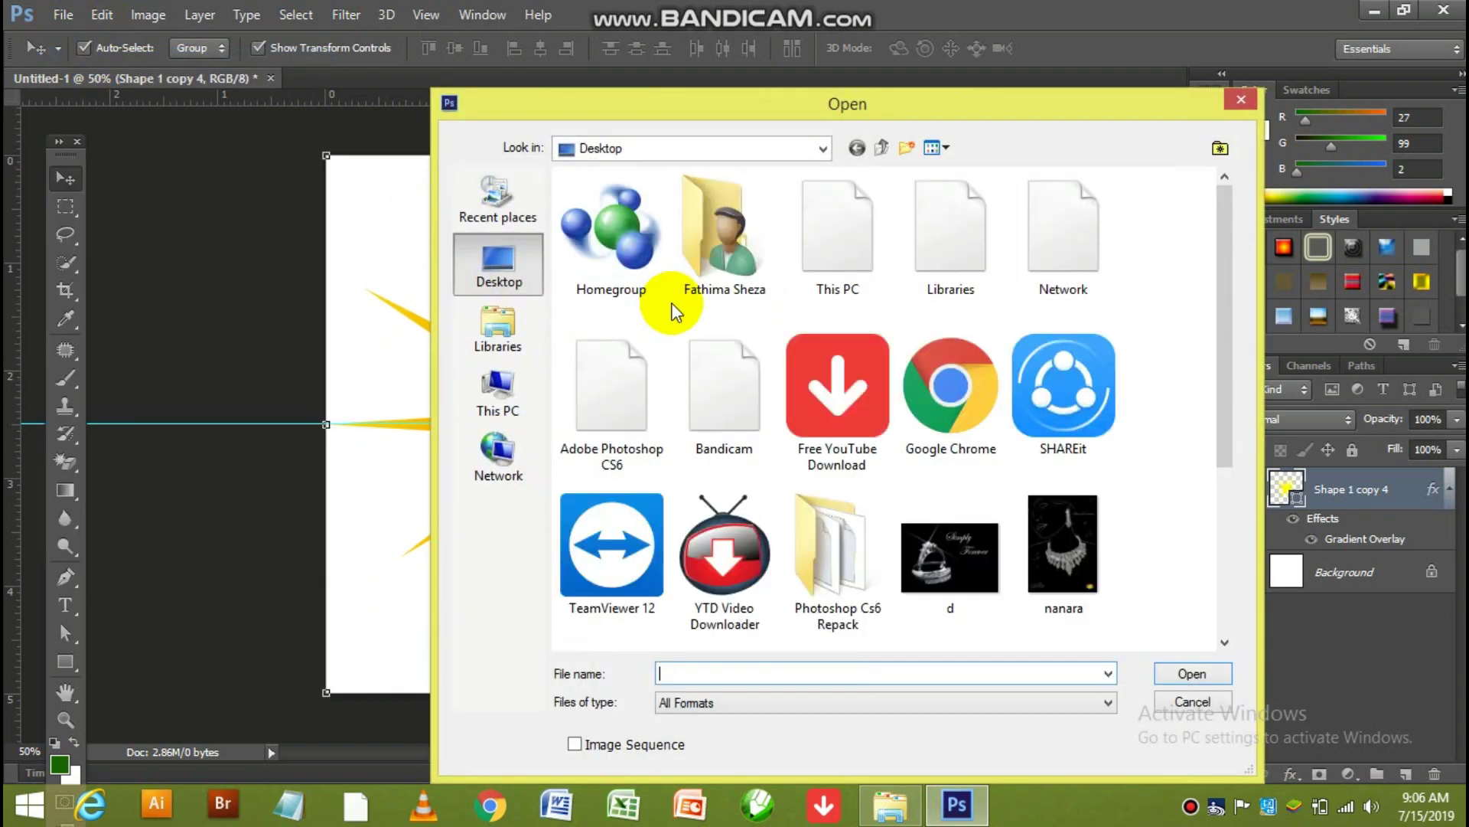
left_click_drag(1225, 428, 1234, 599)
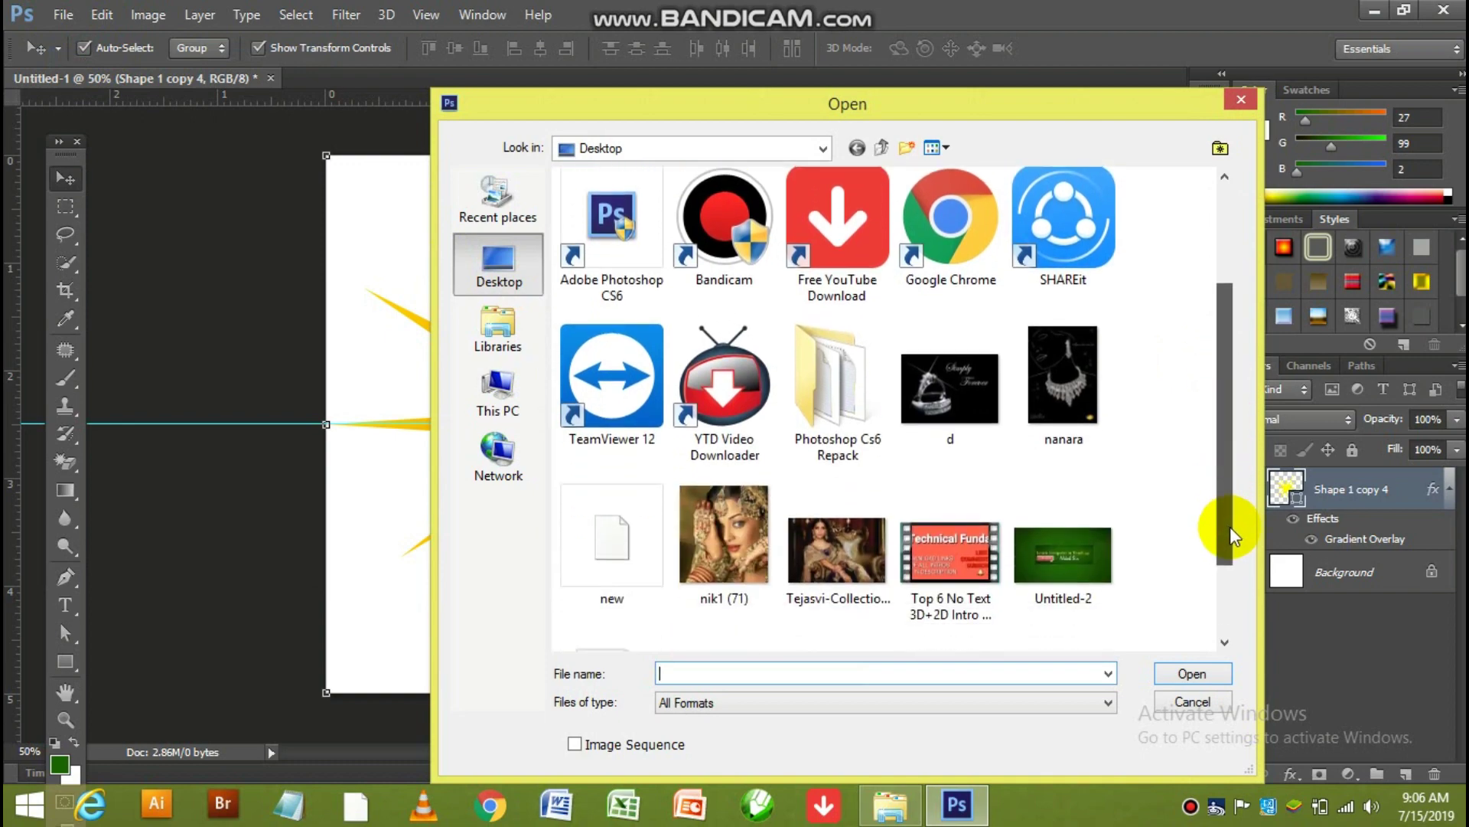
left_click(872, 490)
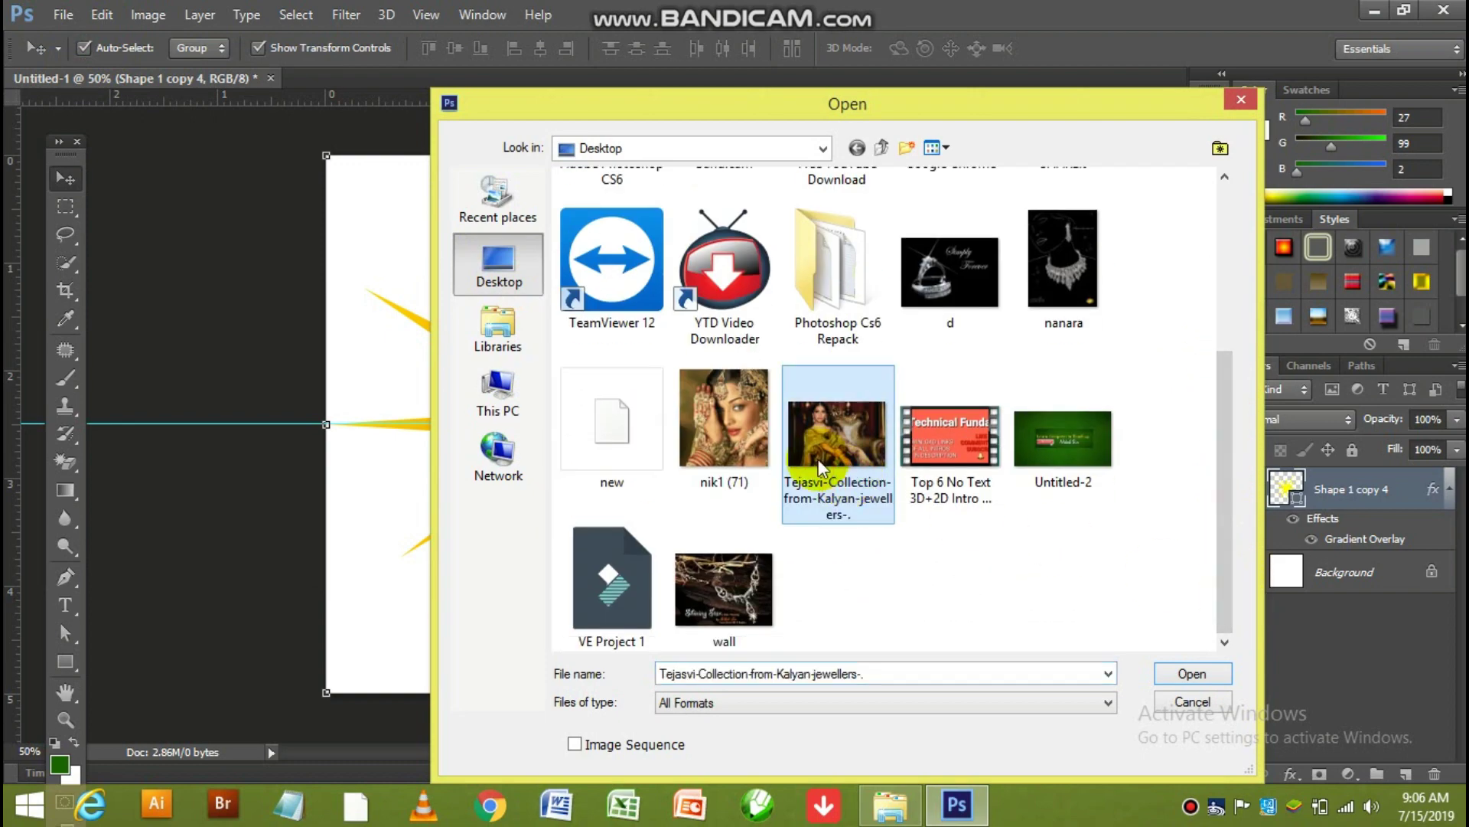
left_click(733, 426)
double_click(733, 426)
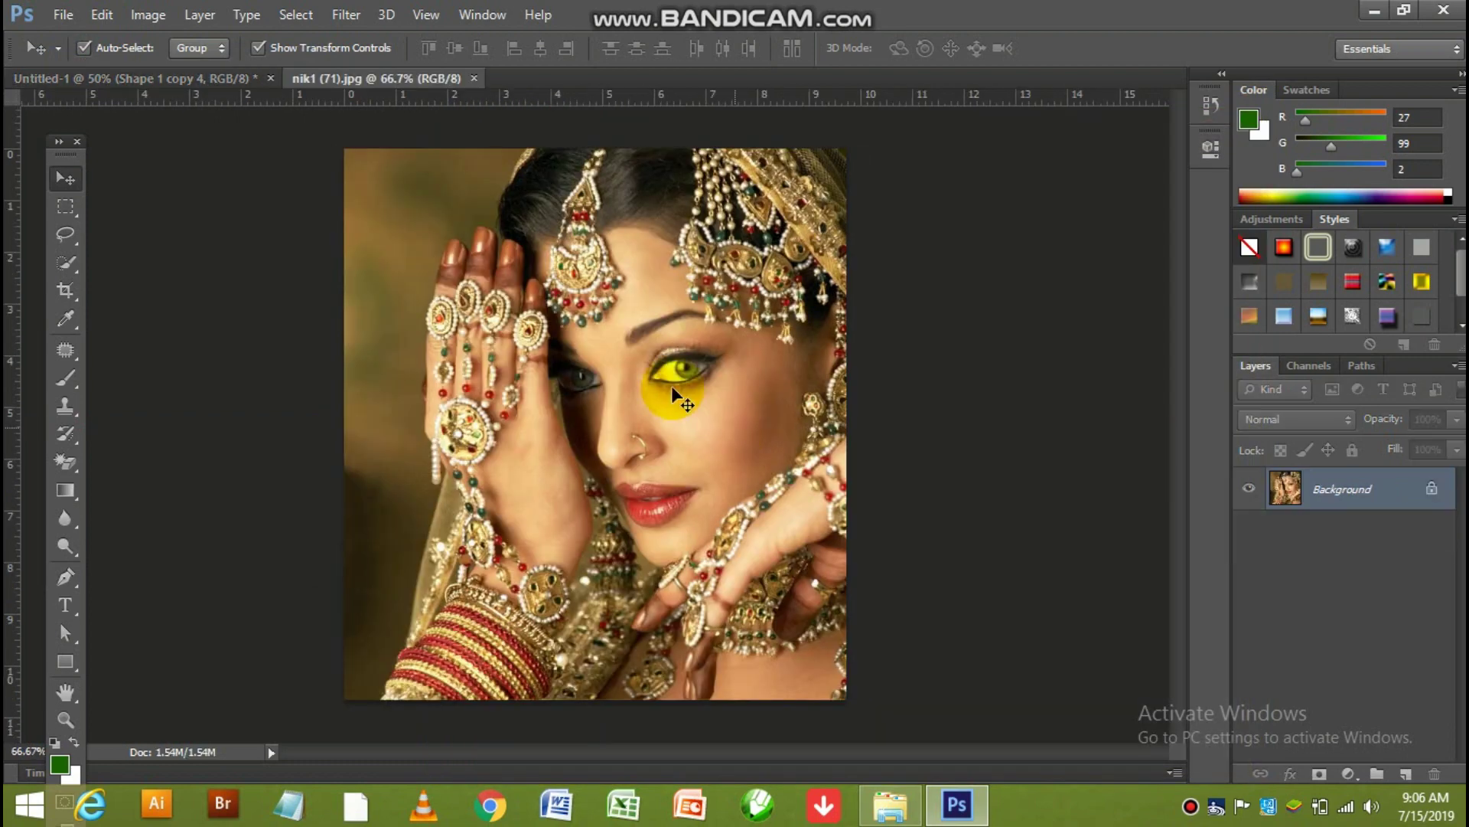
Copy the star from Untitled-1 onto the nik1 (71) photo and shrink it
left_click(239, 79)
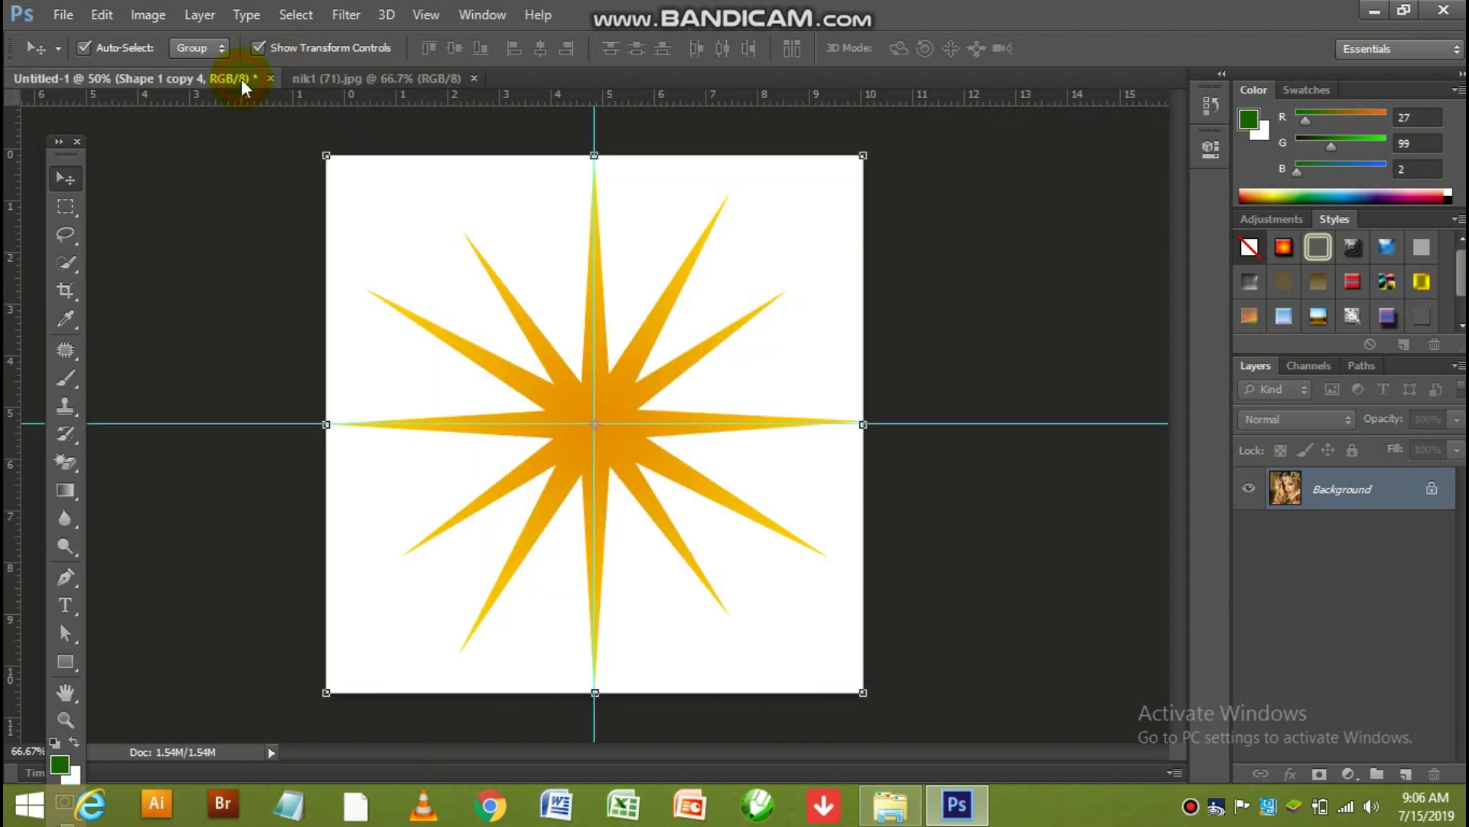
left_click(641, 390)
mouse_move(641, 390)
left_mouse_down()
mouse_move(433, 74)
mouse_move(668, 514)
left_mouse_up()
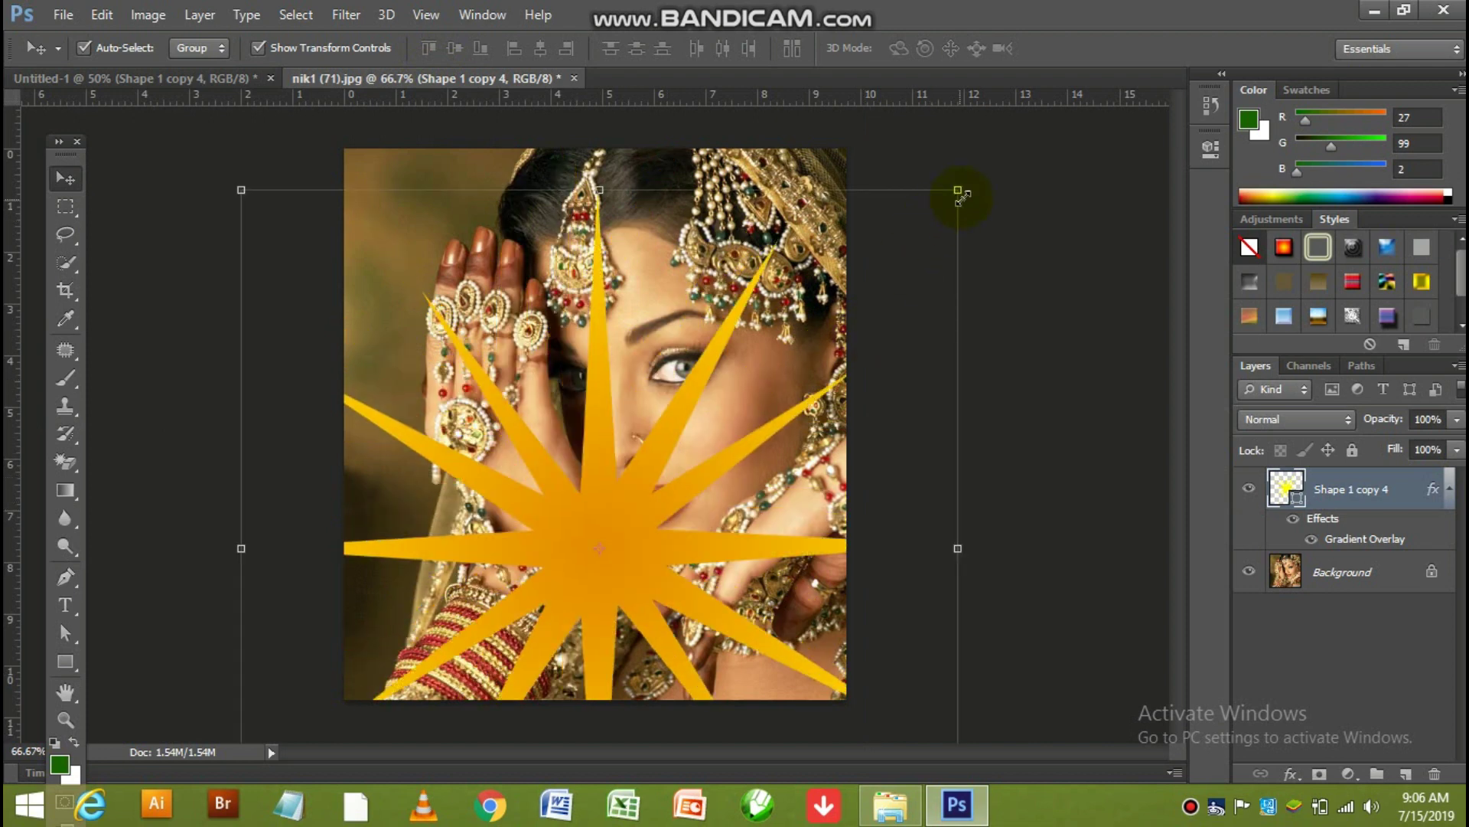
left_click_drag(958, 191, 426, 639)
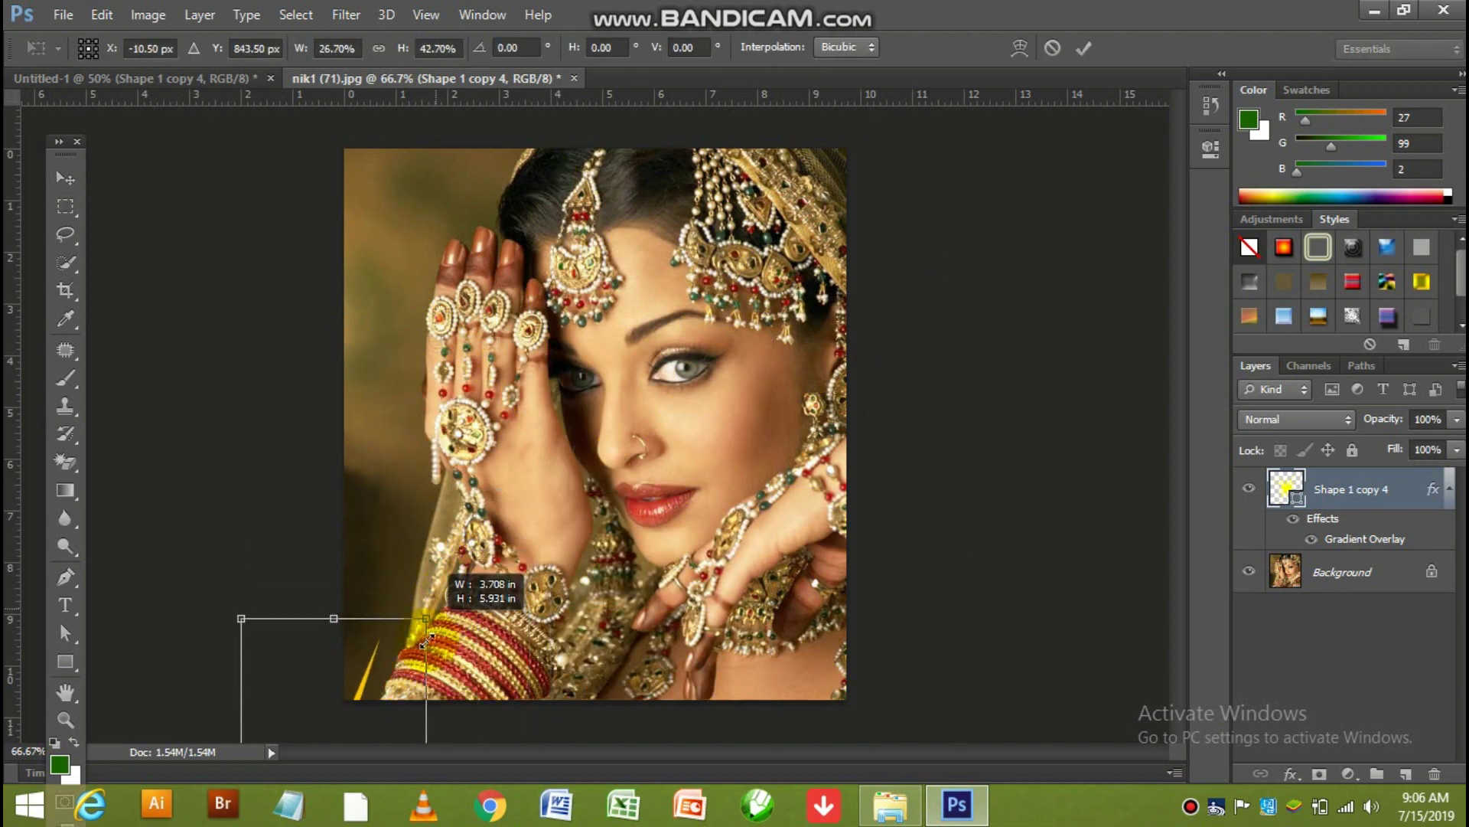
Shrink the star into a small sparkle and position it near the face
left_click_drag(426, 639, 563, 468)
left_click_drag(504, 529, 665, 334)
left_click_drag(725, 269, 596, 506)
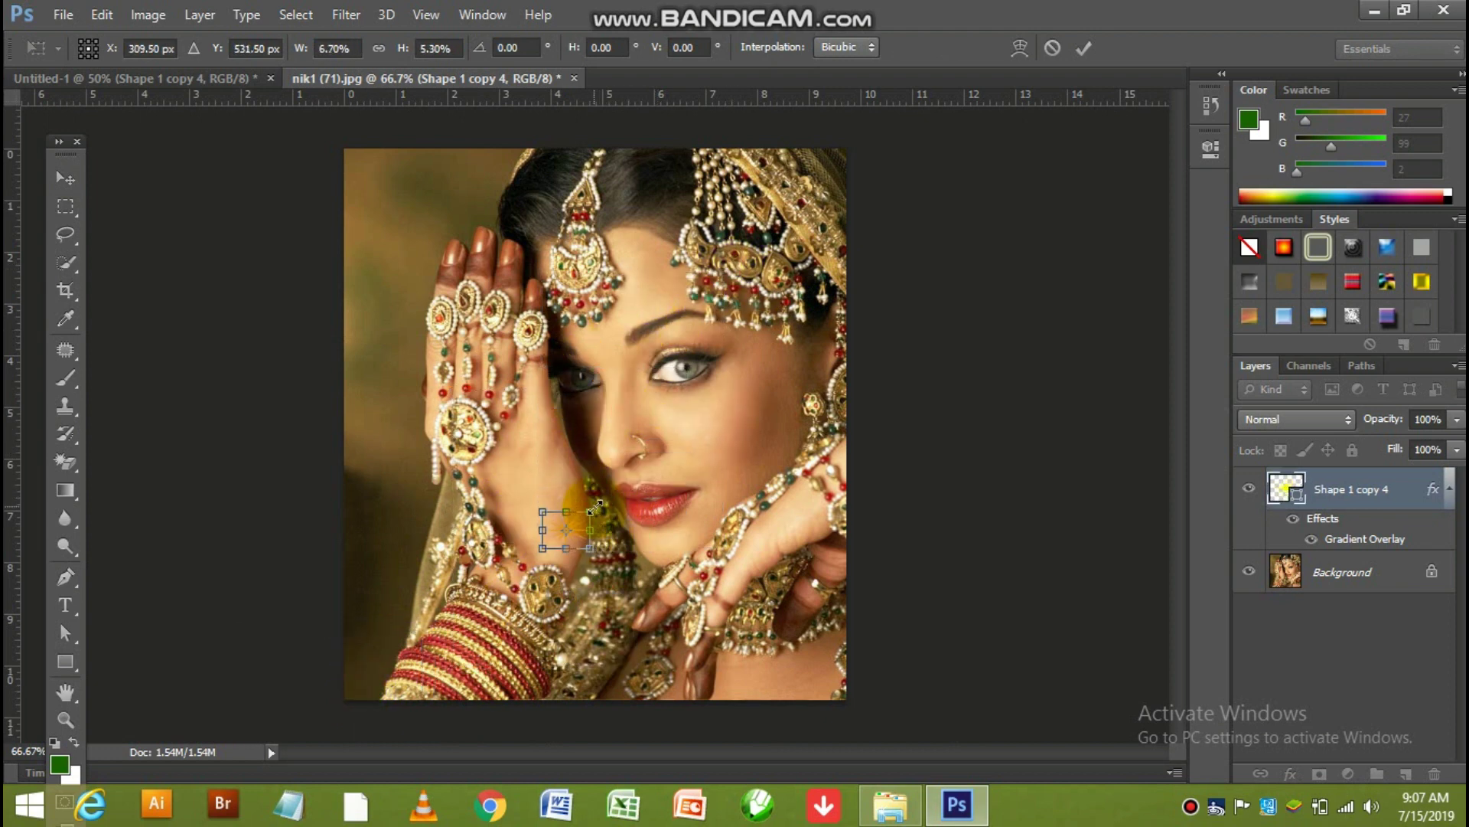
key("Return")
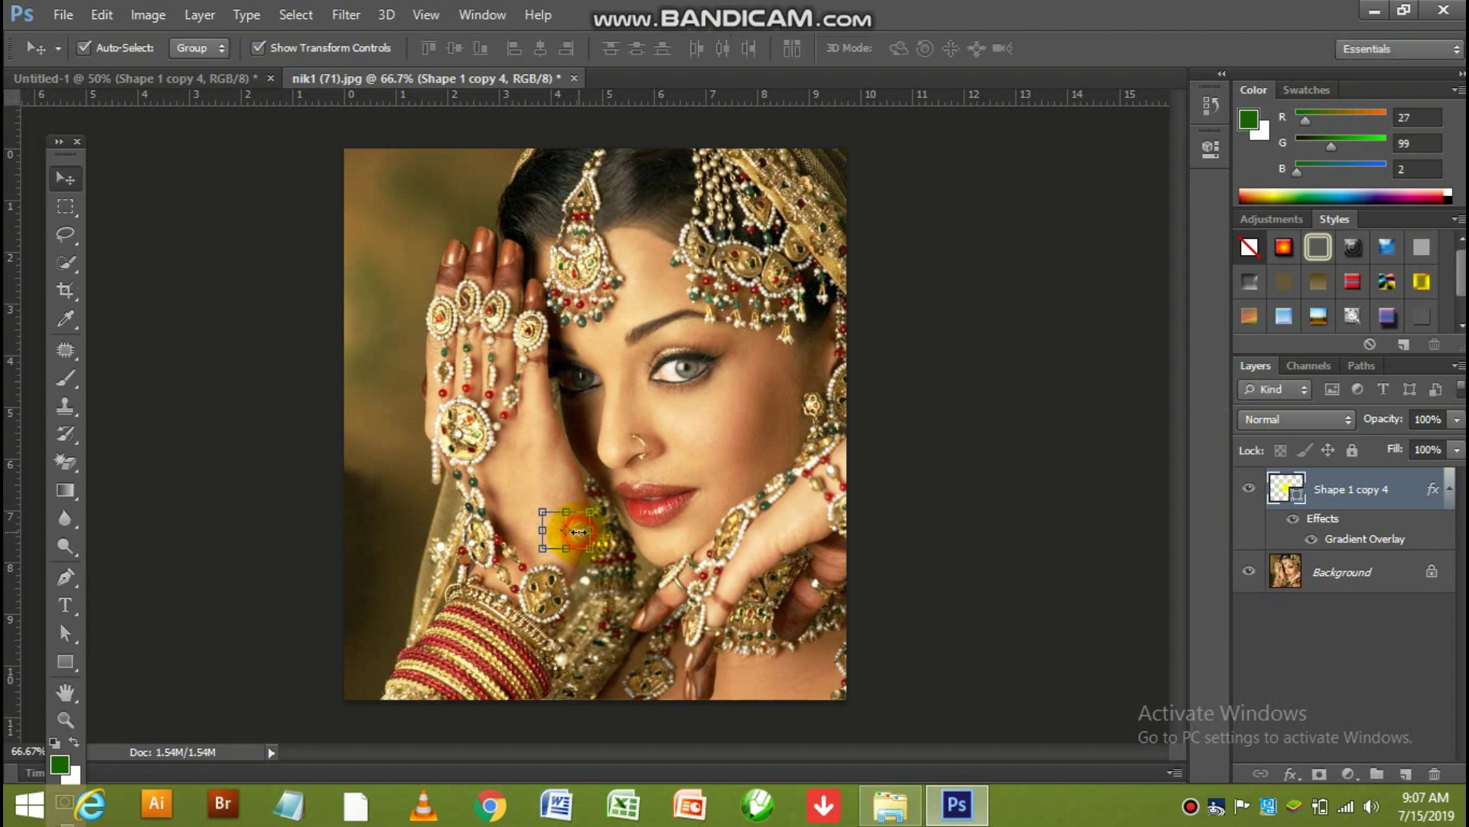
Place the small star on the raised hand's top ring and duplicate it as Shape 1 copy 5
key("ctrl+t")
mouse_move(575, 528)
left_mouse_down()
mouse_move(483, 421)
mouse_move(429, 314)
left_mouse_up()
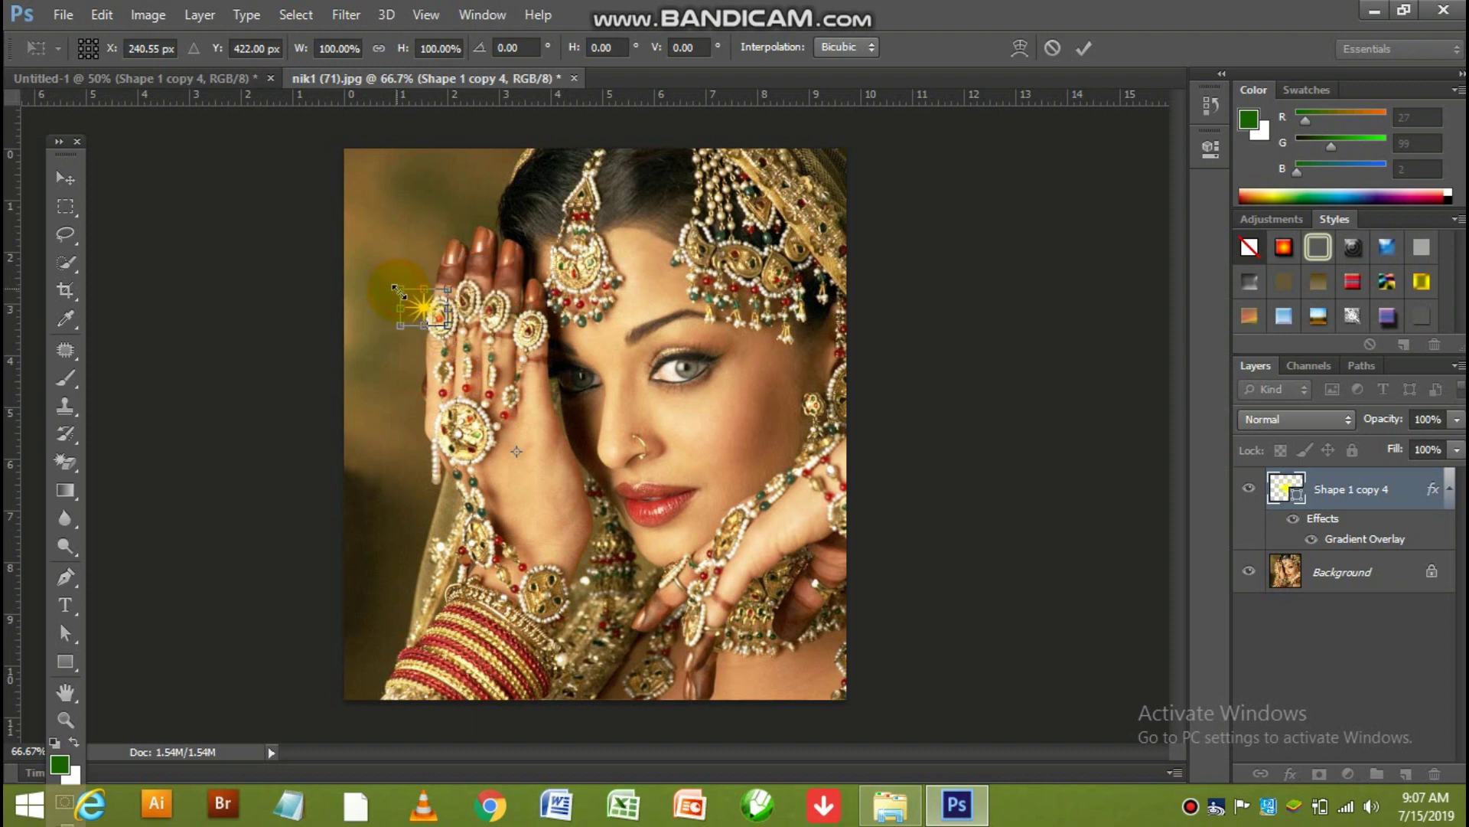
left_click_drag(397, 291, 401, 296)
key("Return")
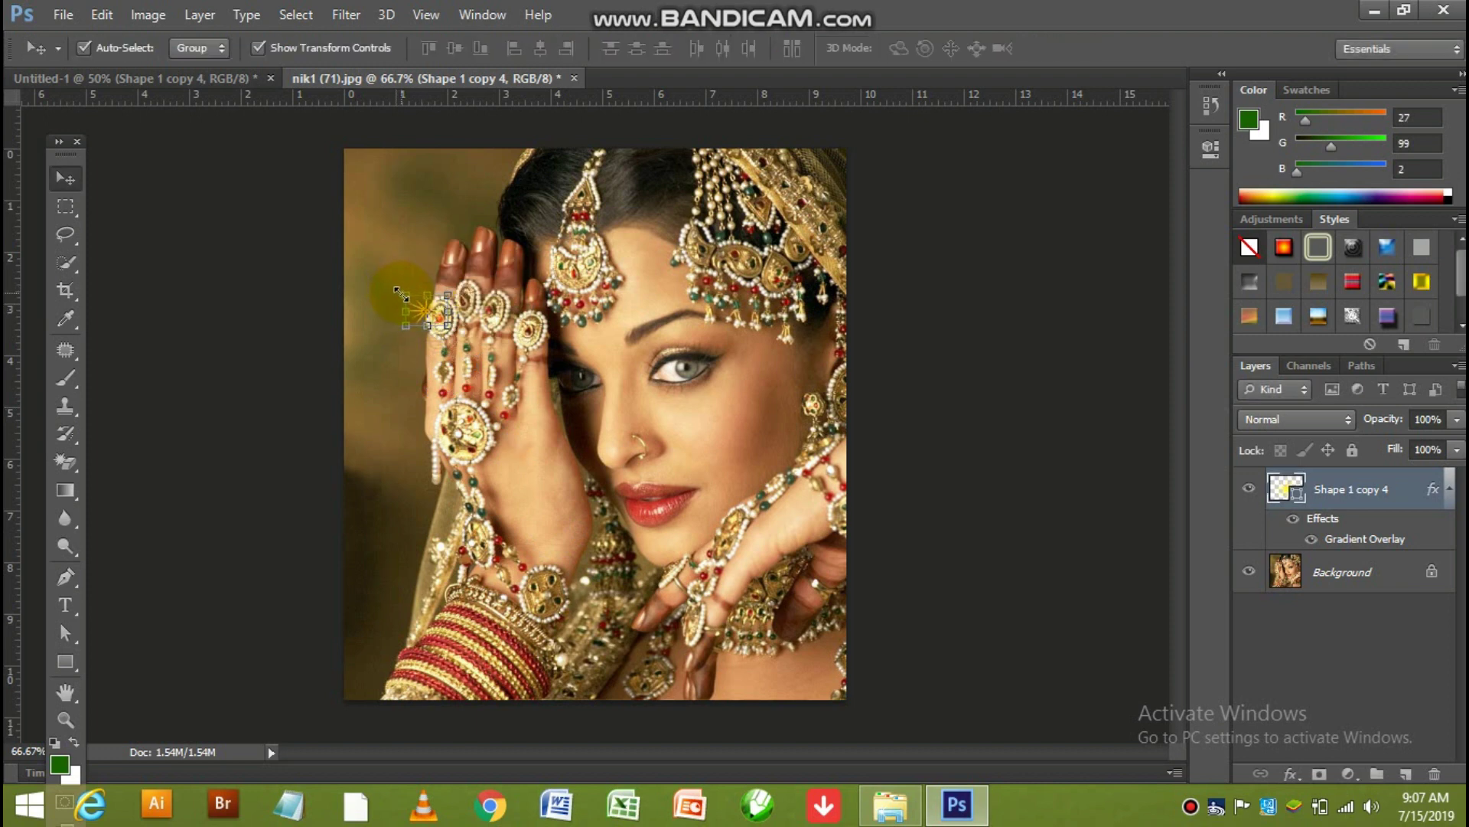
key("ctrl+j")
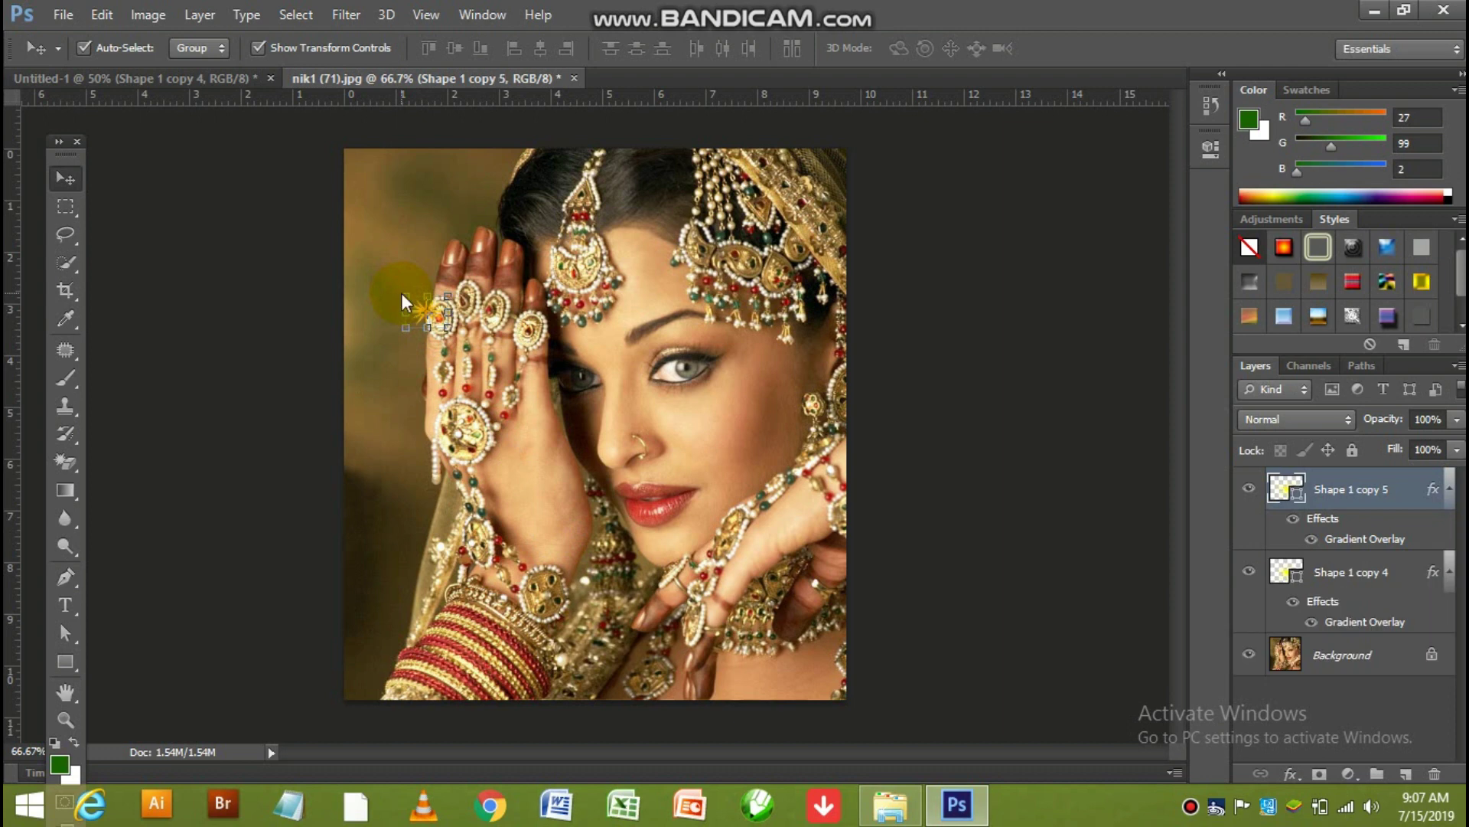
Move the duplicate star onto the nose stud, shrink it slightly, then reselect it
key("shift+Down")
key("shift+Down")
key("shift+Down")
key("shift+Down")
key("shift+Down")
key("shift+Down")
key("shift+Down")
key("ctrl+t")
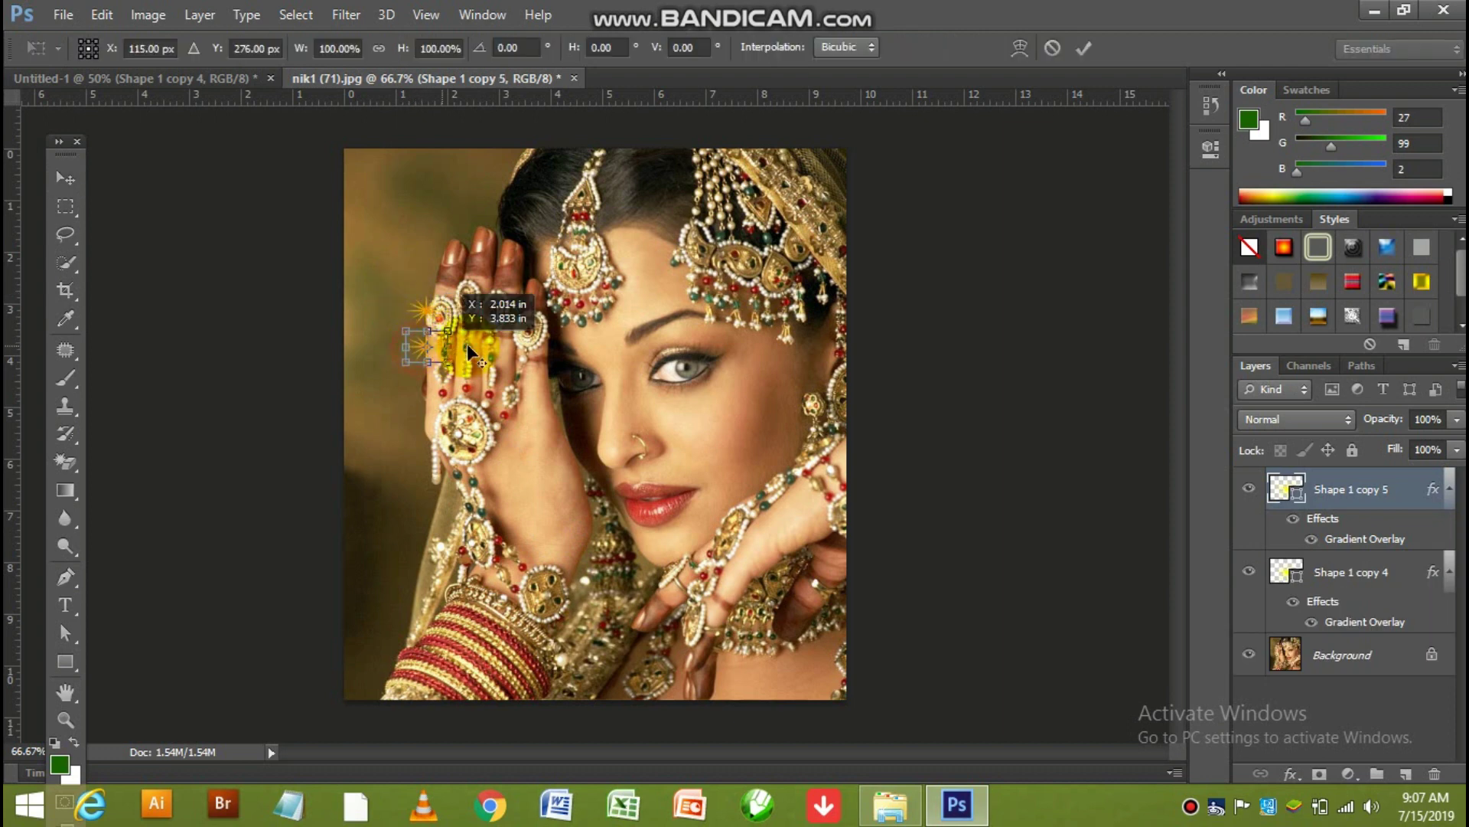
left_click_drag(484, 357, 649, 439)
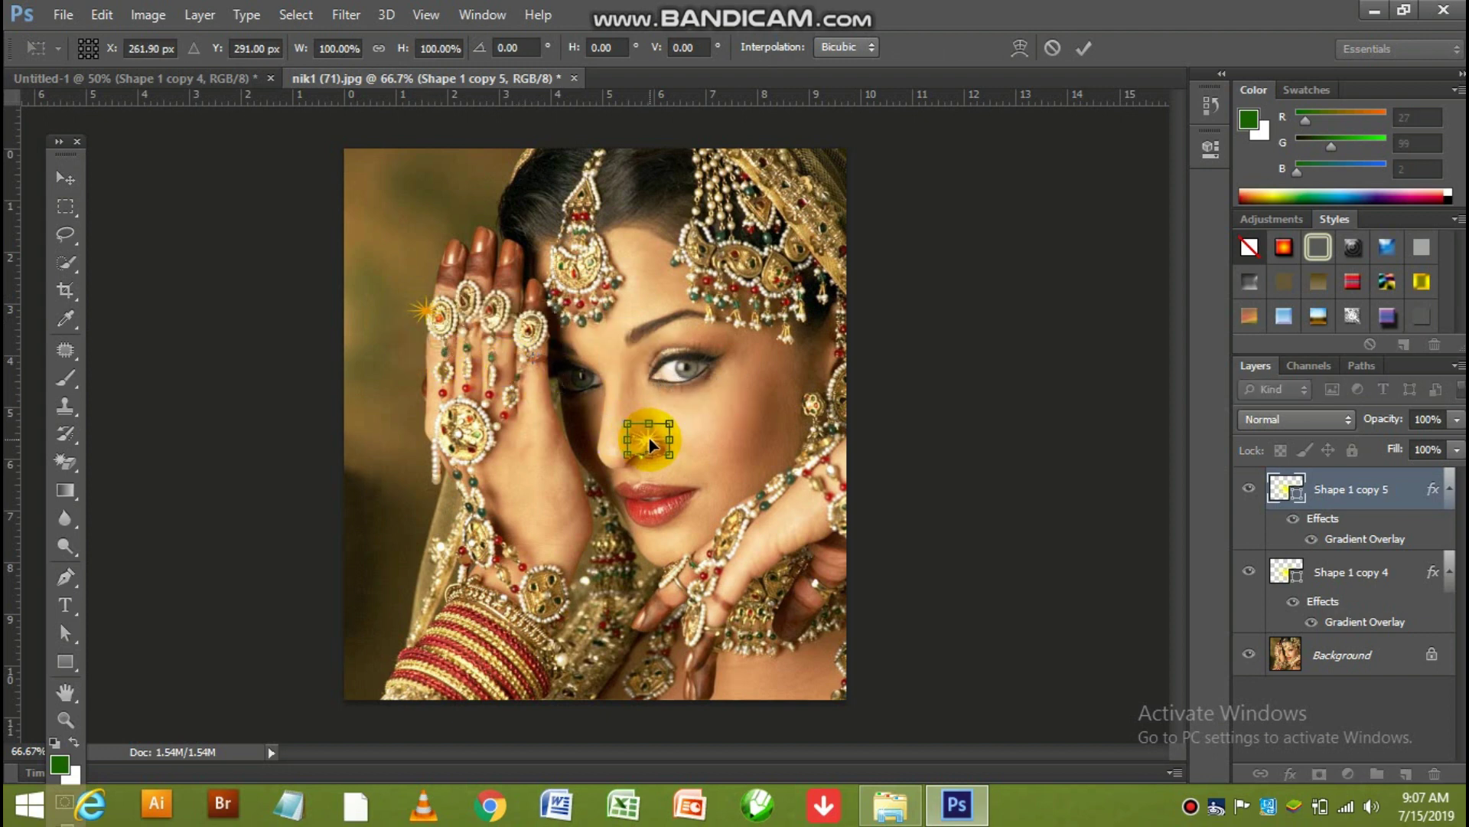
left_click_drag(627, 423, 635, 424)
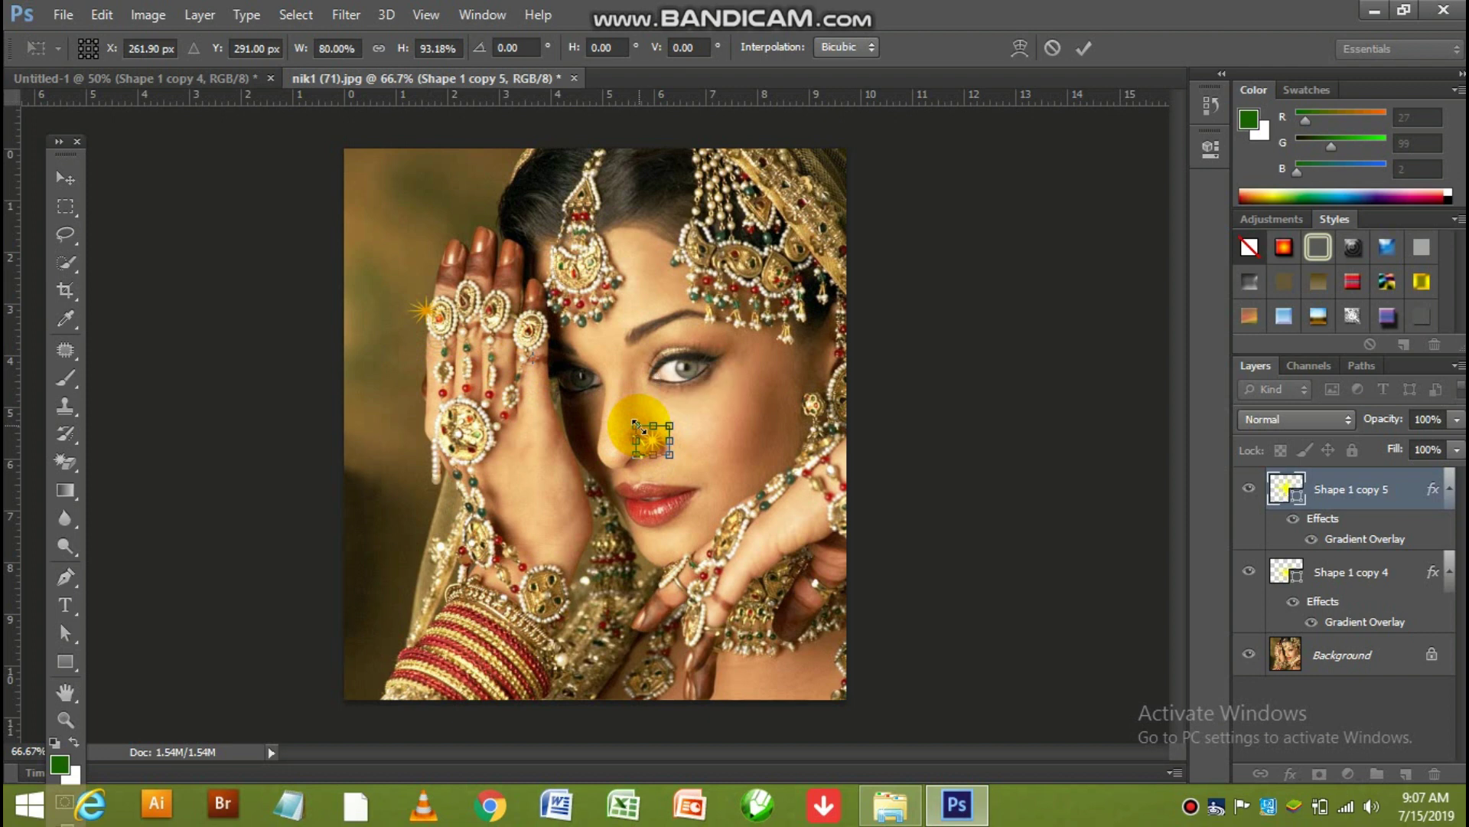
key("Return")
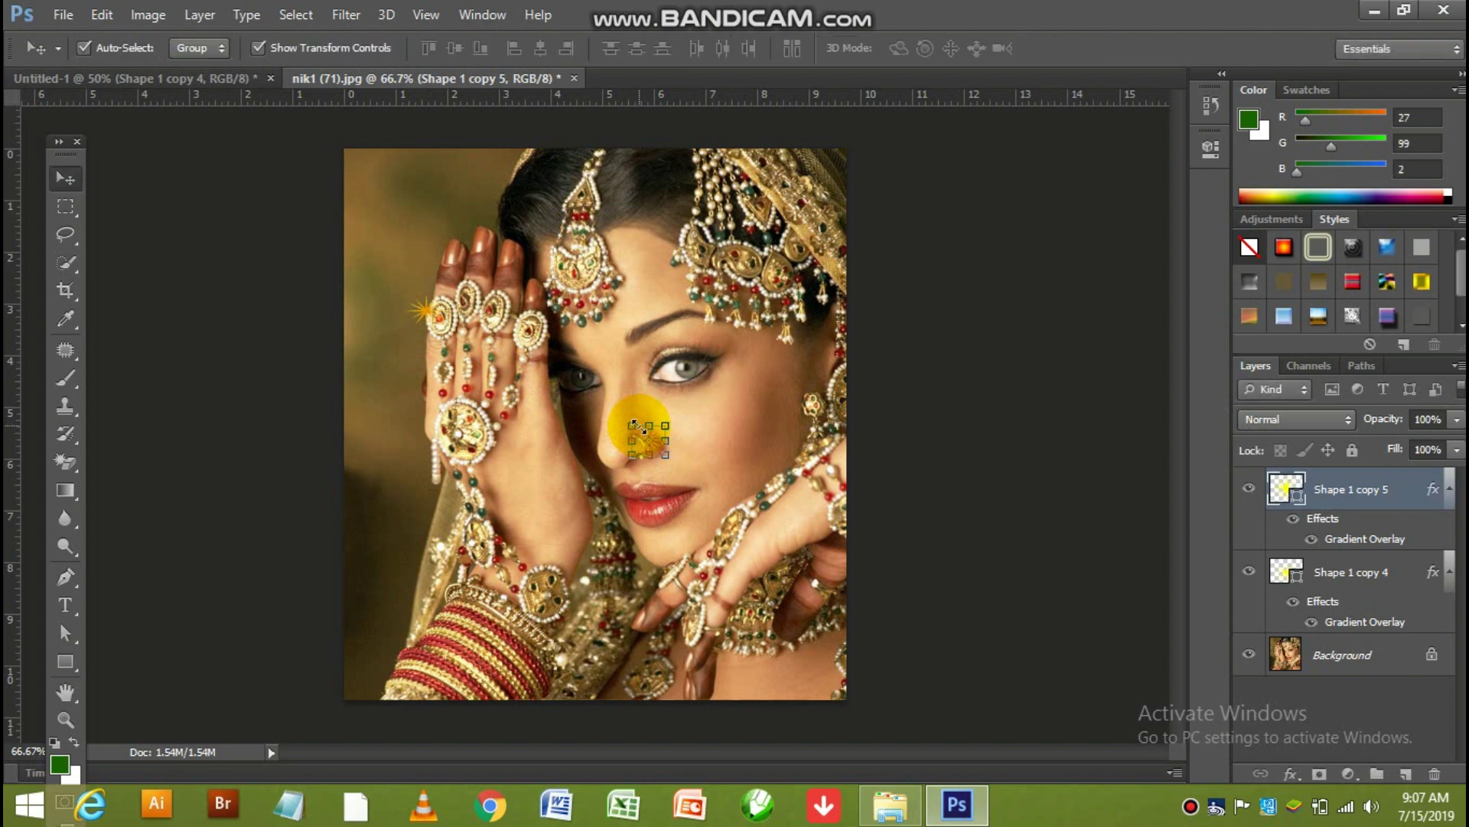
left_click(941, 458)
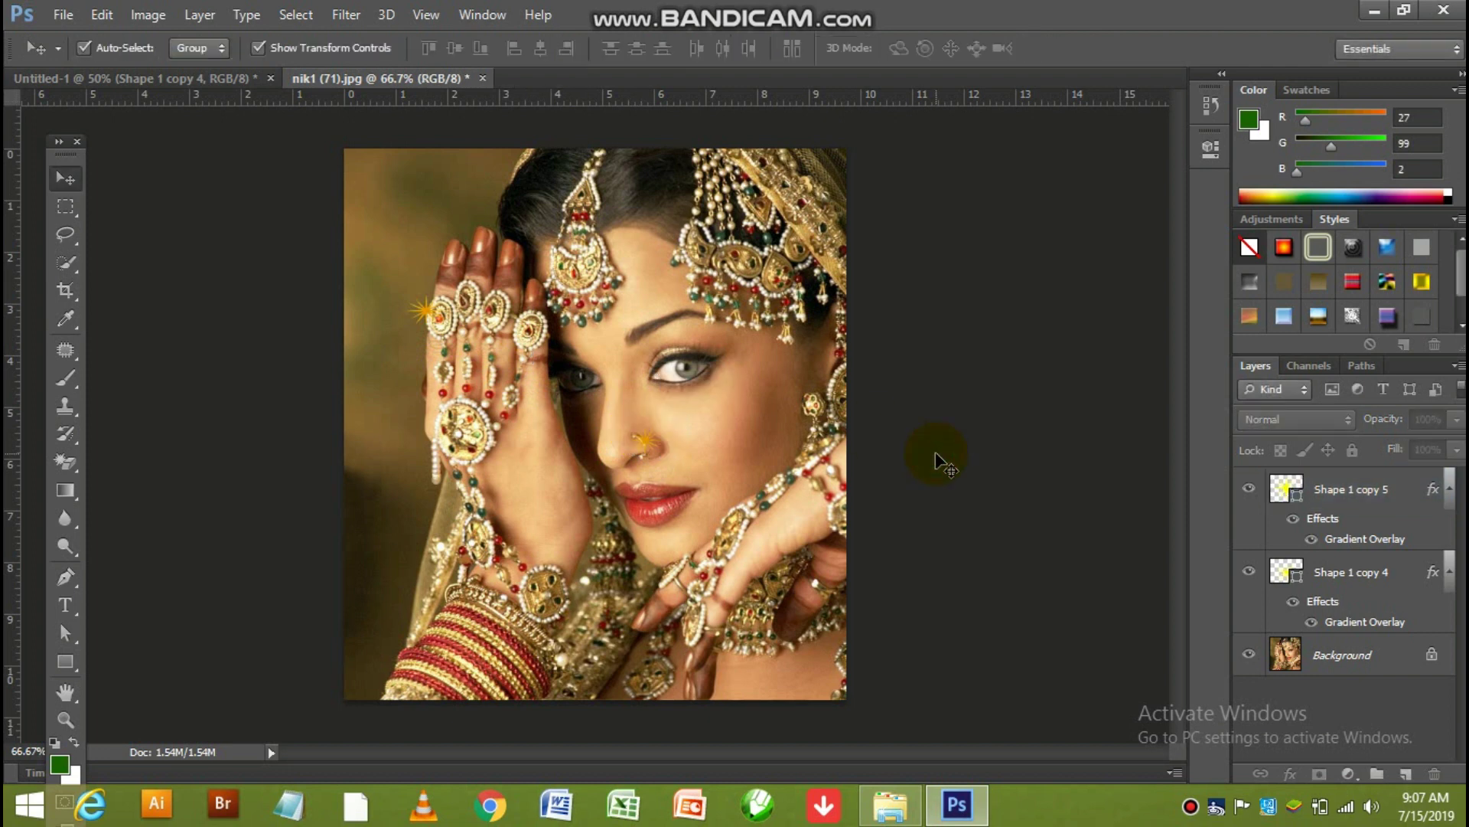
left_click(647, 438)
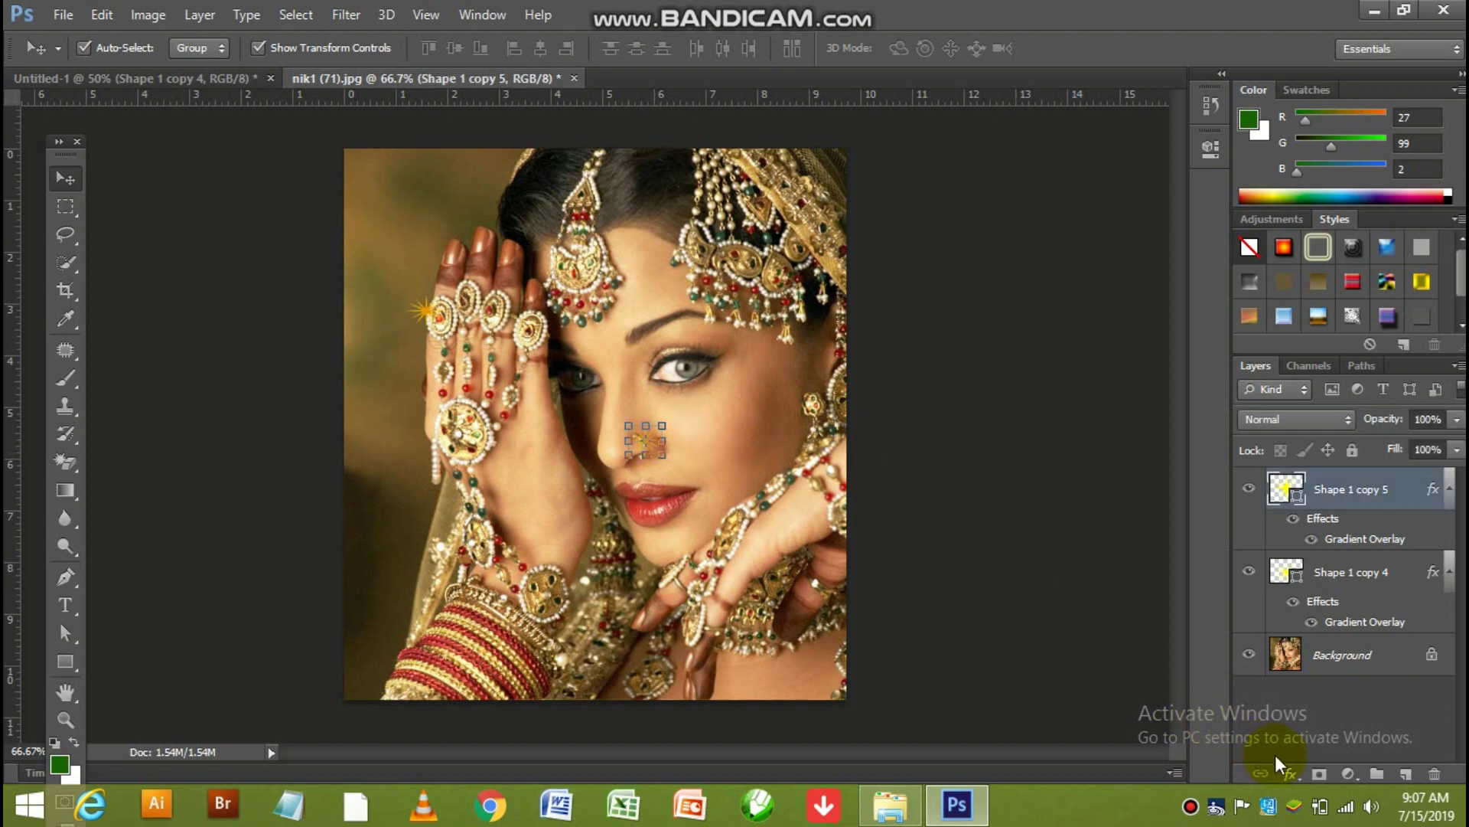
Swap the nose star's gradient overlay for a #ffeeee Color Overlay and nudge it right and down
left_click(1291, 773)
left_click(1334, 678)
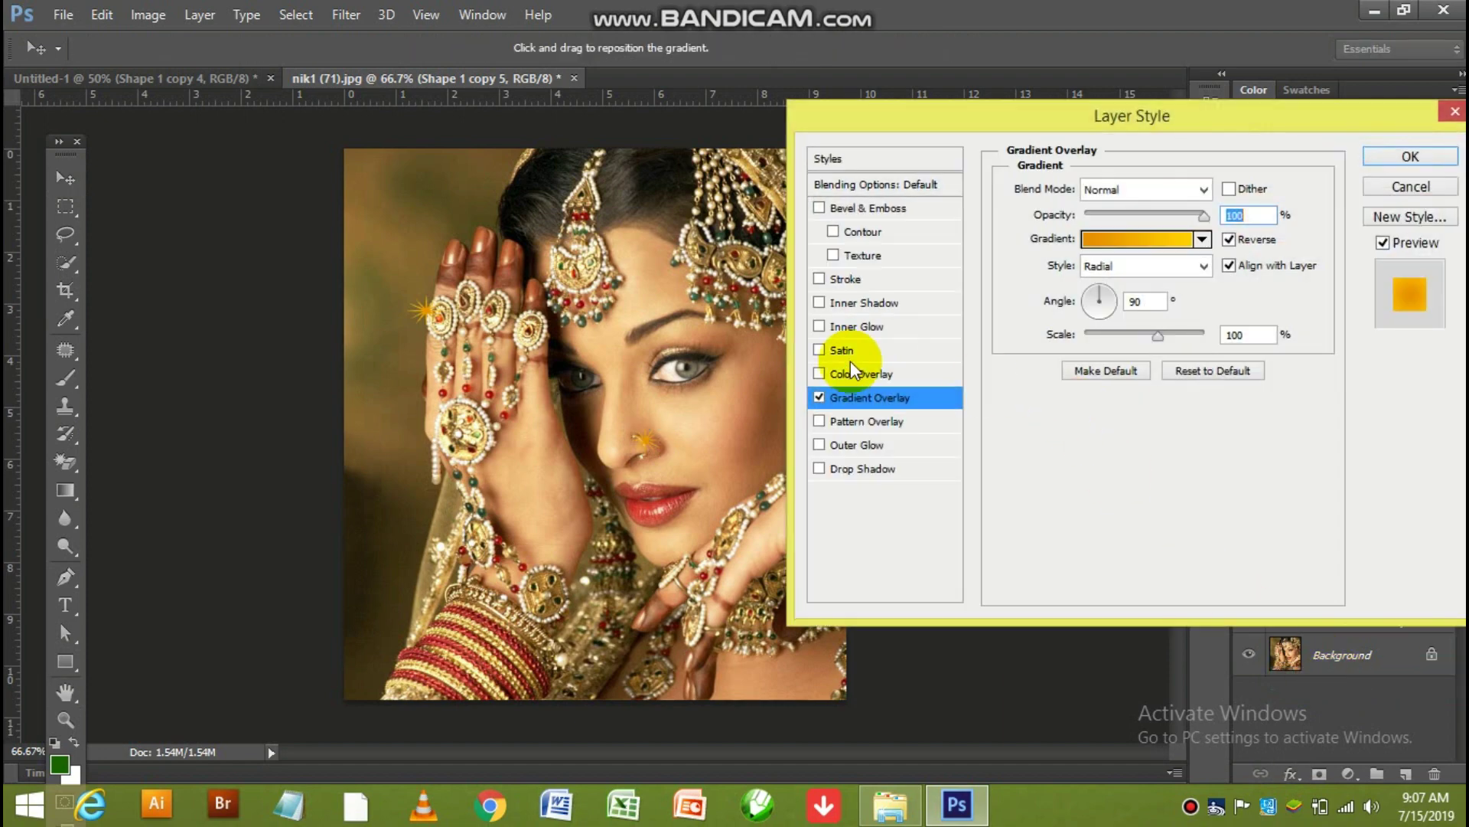
left_click(818, 398)
left_click(843, 375)
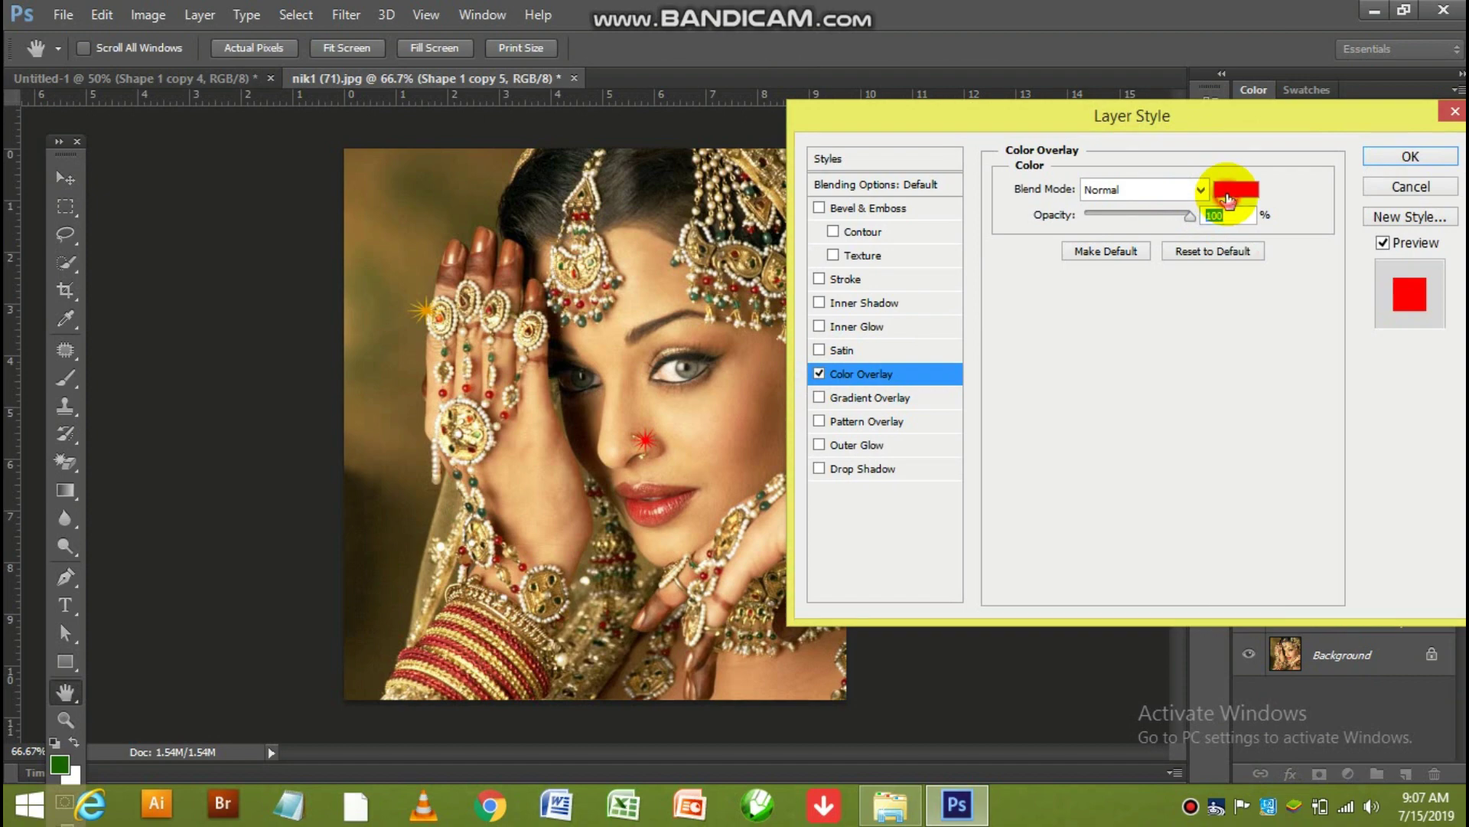
left_click(1225, 195)
left_click_drag(938, 456, 926, 355)
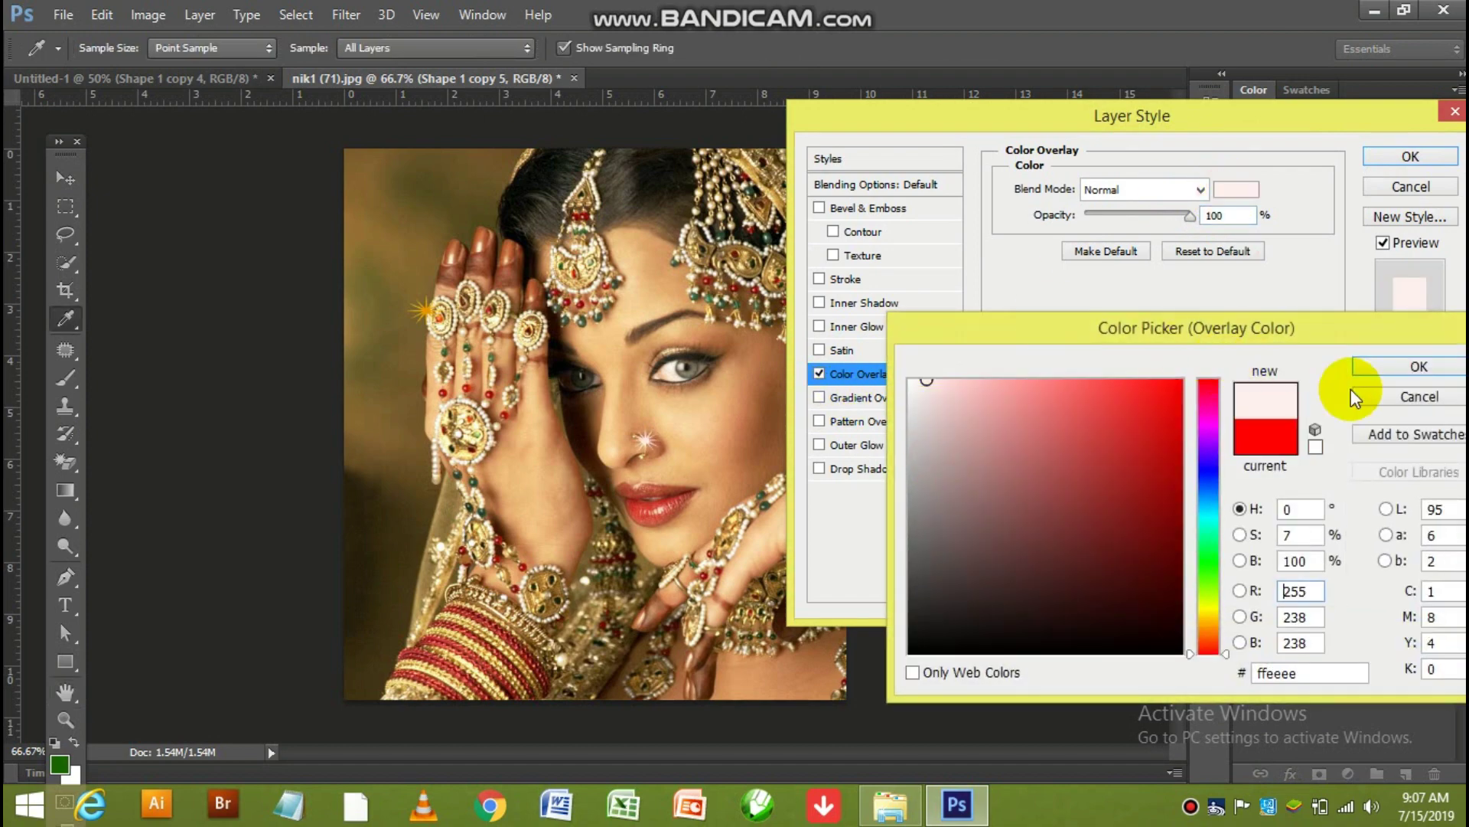
left_click(1406, 374)
left_click(1416, 149)
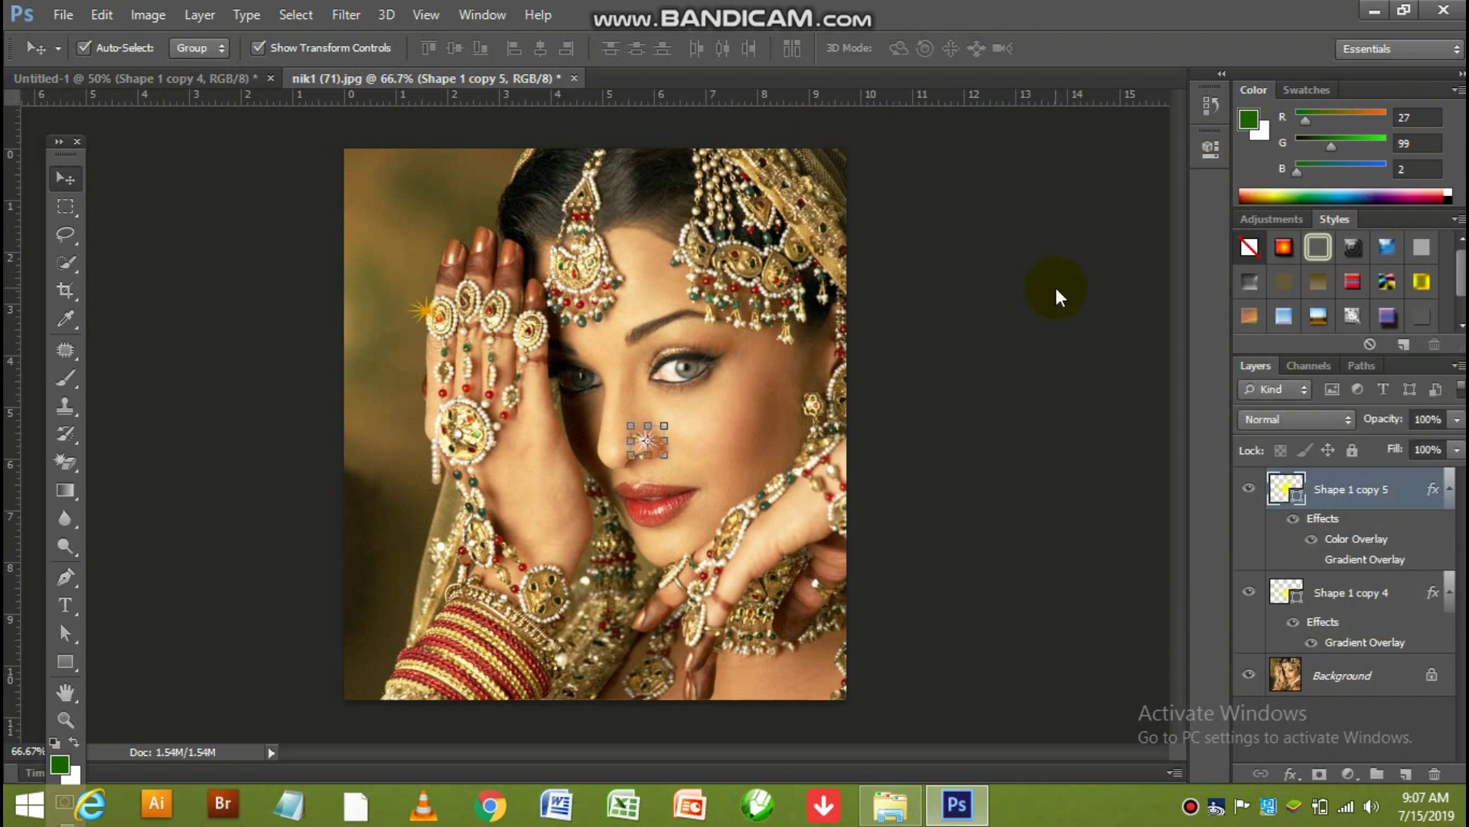
key("shift+Right")
key("shift+Down")
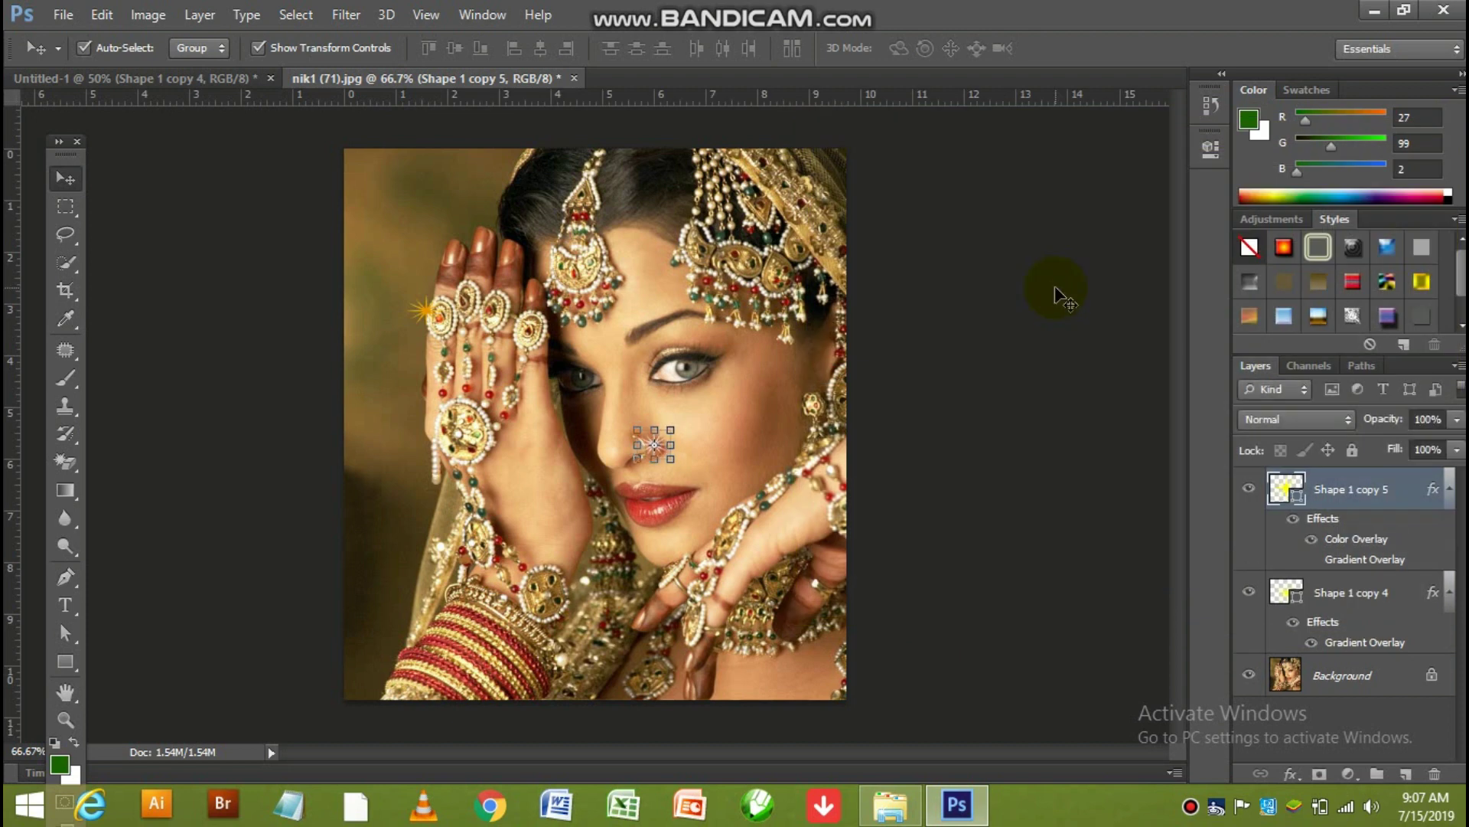
Copy the nose star to Shape 1 copy 6 and nudge it onto the lower right hand's ring
left_click(1054, 286)
left_click(656, 452)
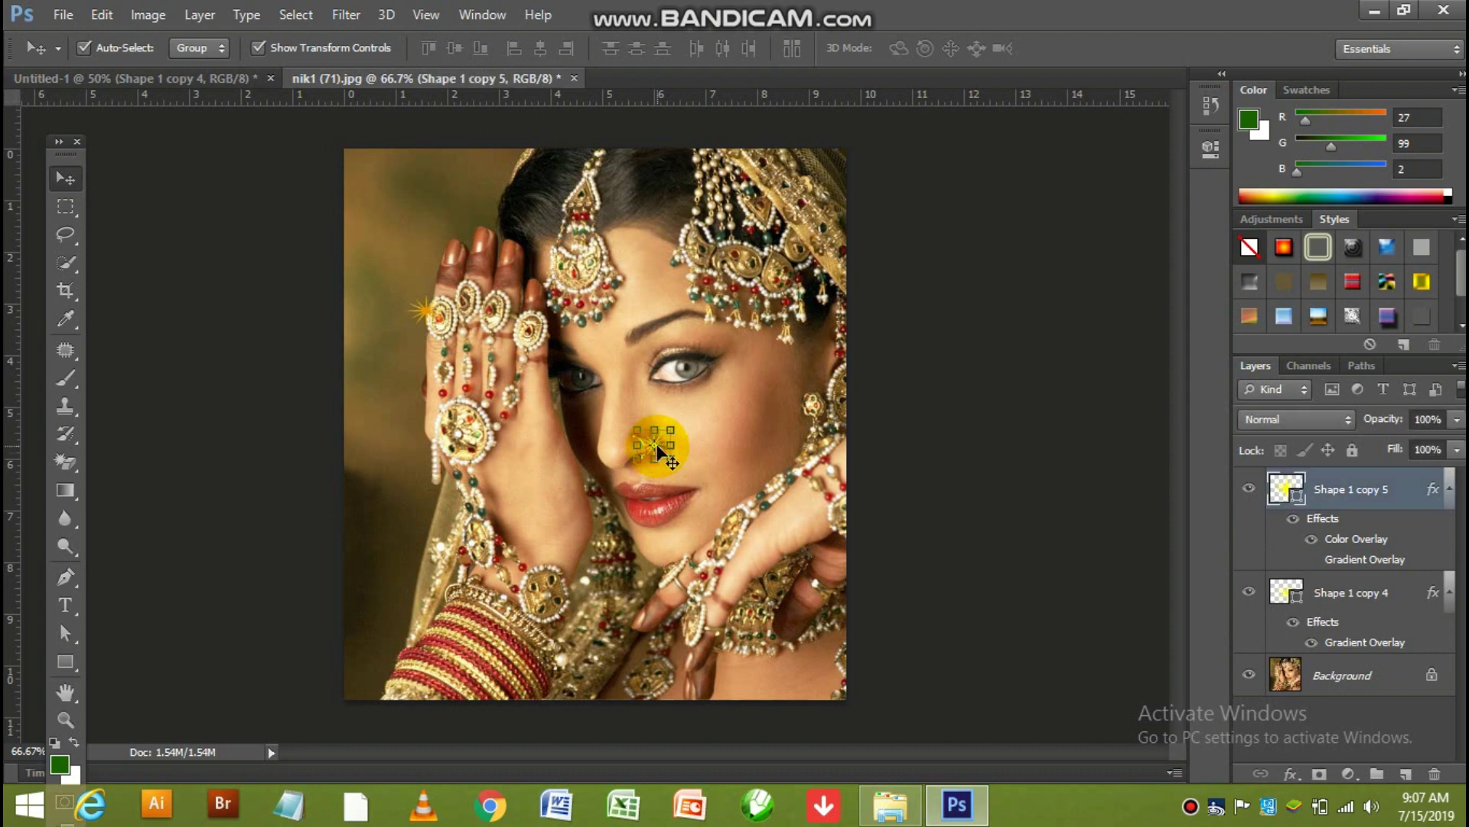
left_click(656, 452, "alt")
key("shift+Down")
key("shift+Down")
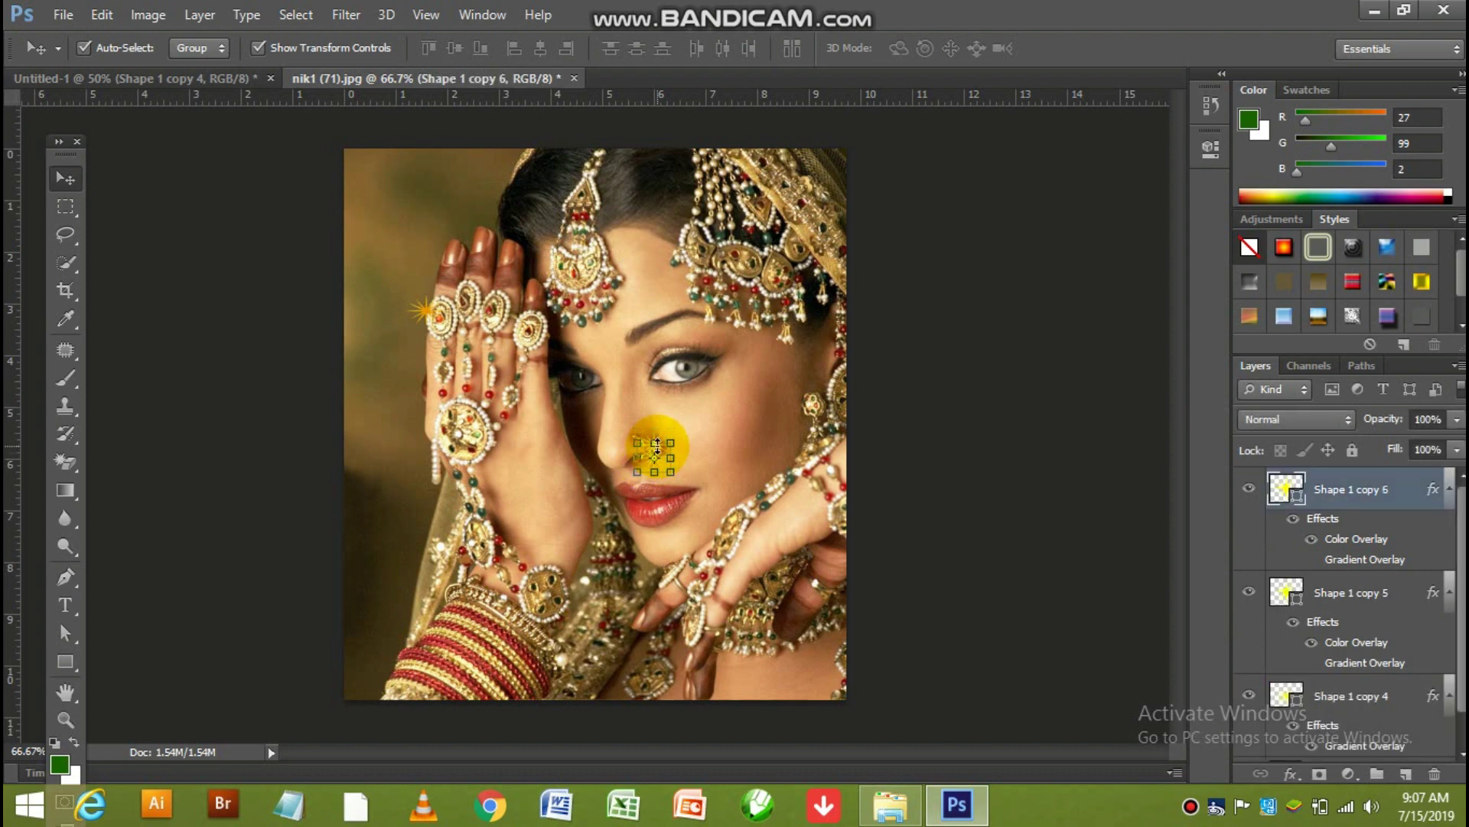
key("shift+Down")
key("shift+Down")
key("shift+Down")
key("shift+Down")
key("shift+Down")
key("shift+Down")
key("shift+Down")
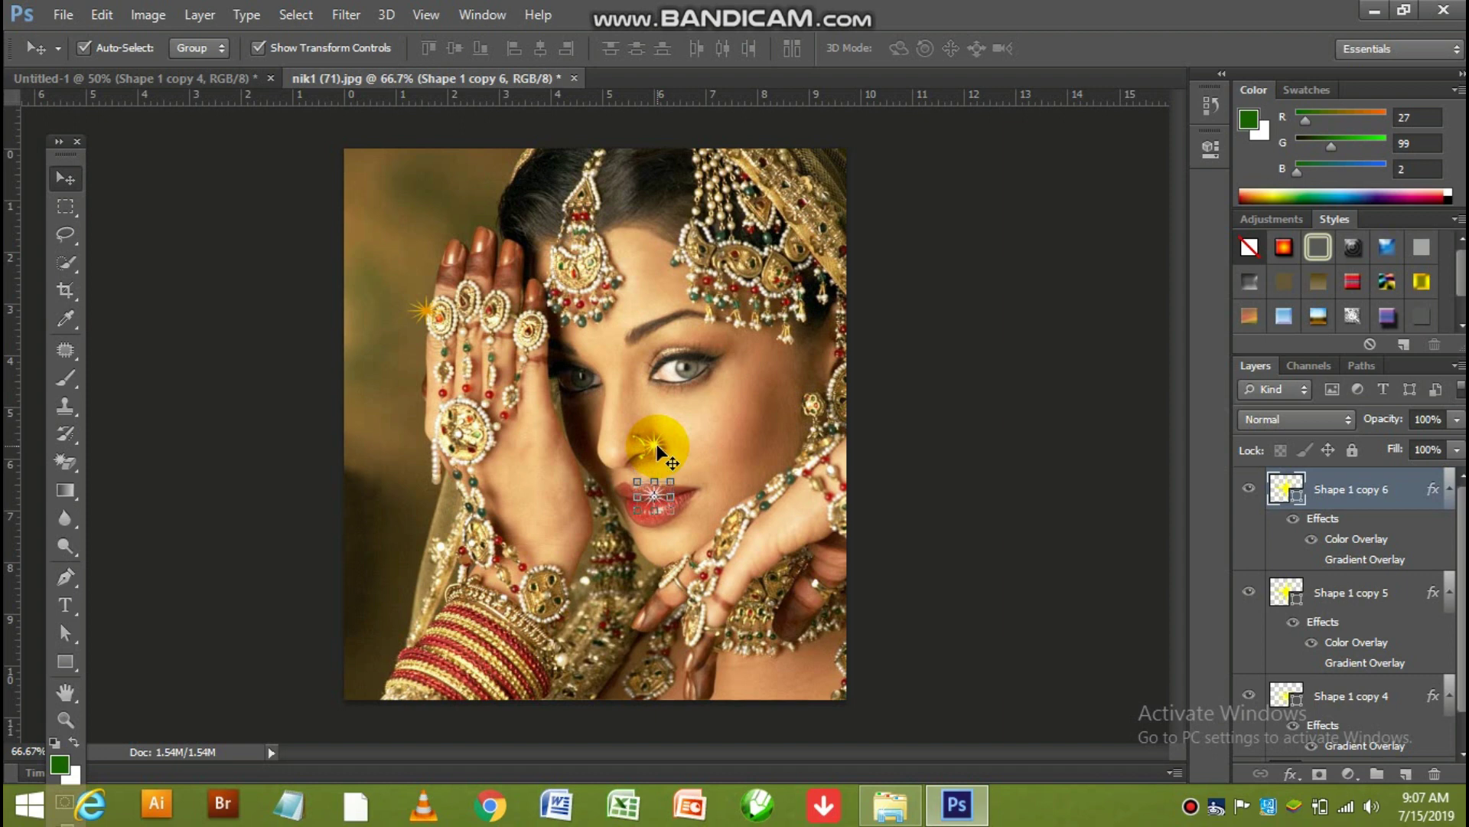
key("shift+Down")
key("shift+Down")
key("shift+Down")
key("shift+Down")
key("shift+Down")
key("shift+Down")
key("shift+Down")
key("shift+Down")
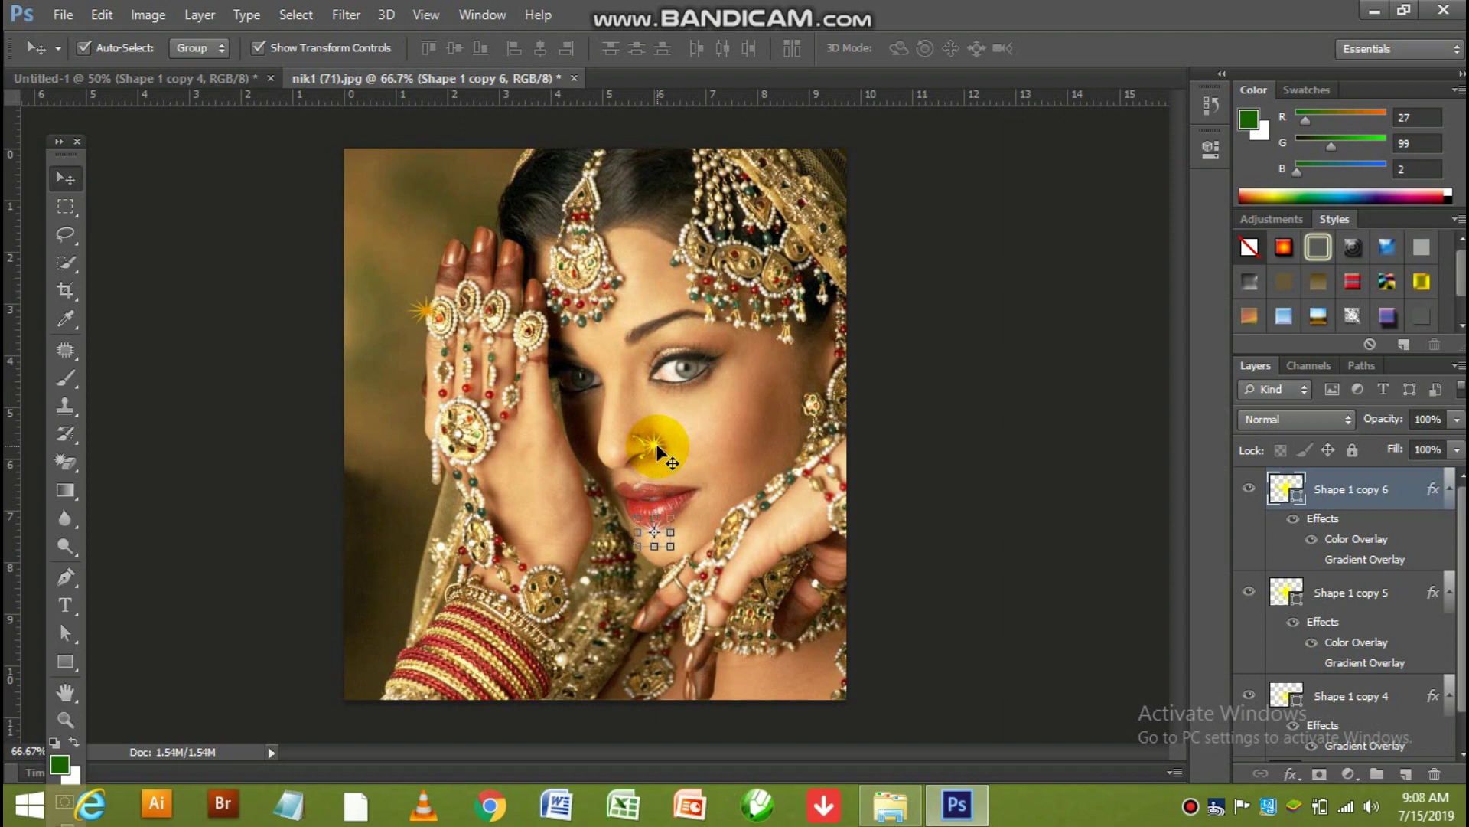
key("shift+Down")
key("shift+Down")
key("shift+Down")
key("shift+Down")
key("shift+Down")
key("shift+Down")
key("shift+Down")
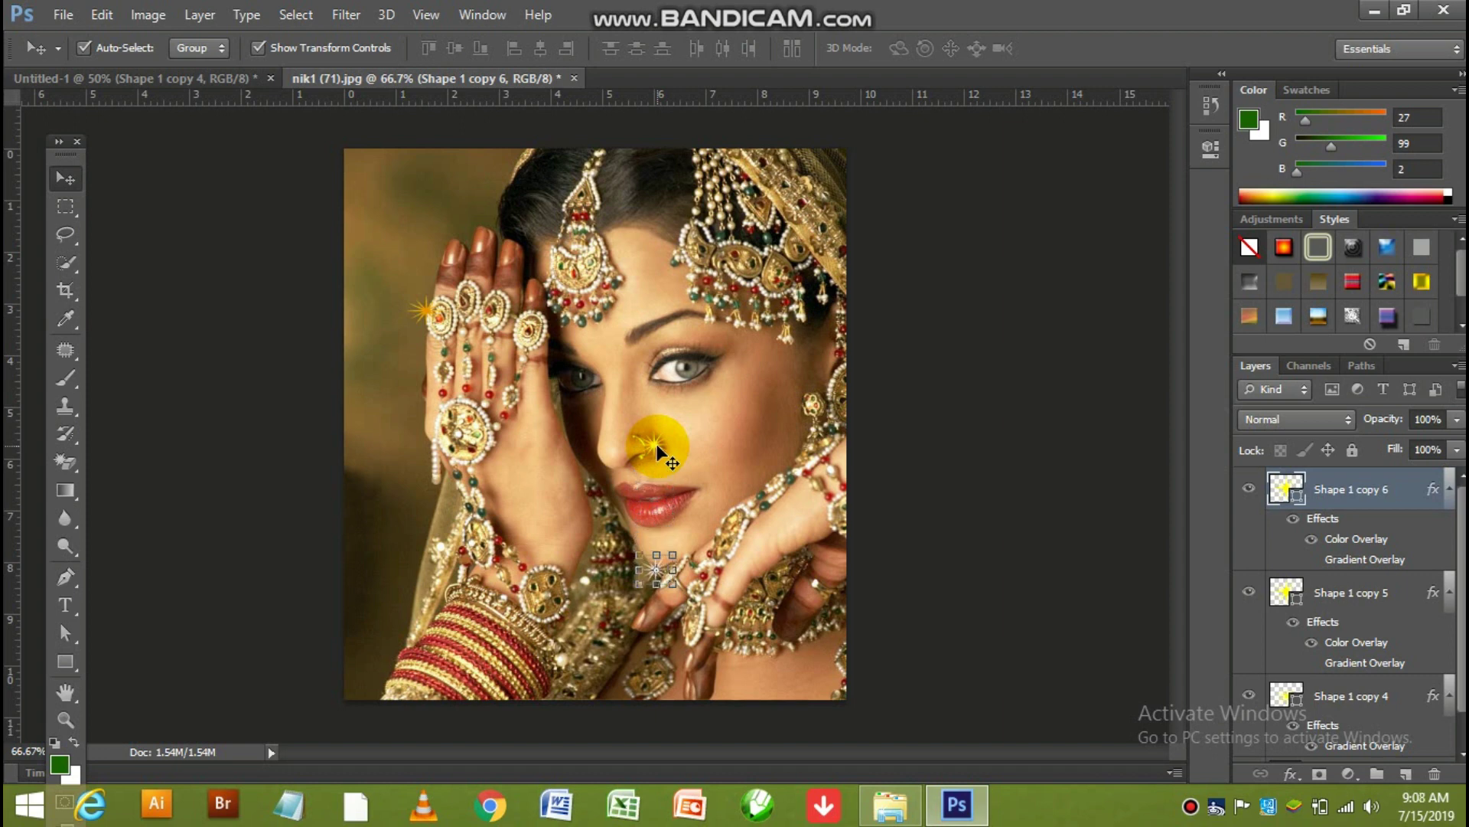
key("shift+Right")
key("shift+Right")
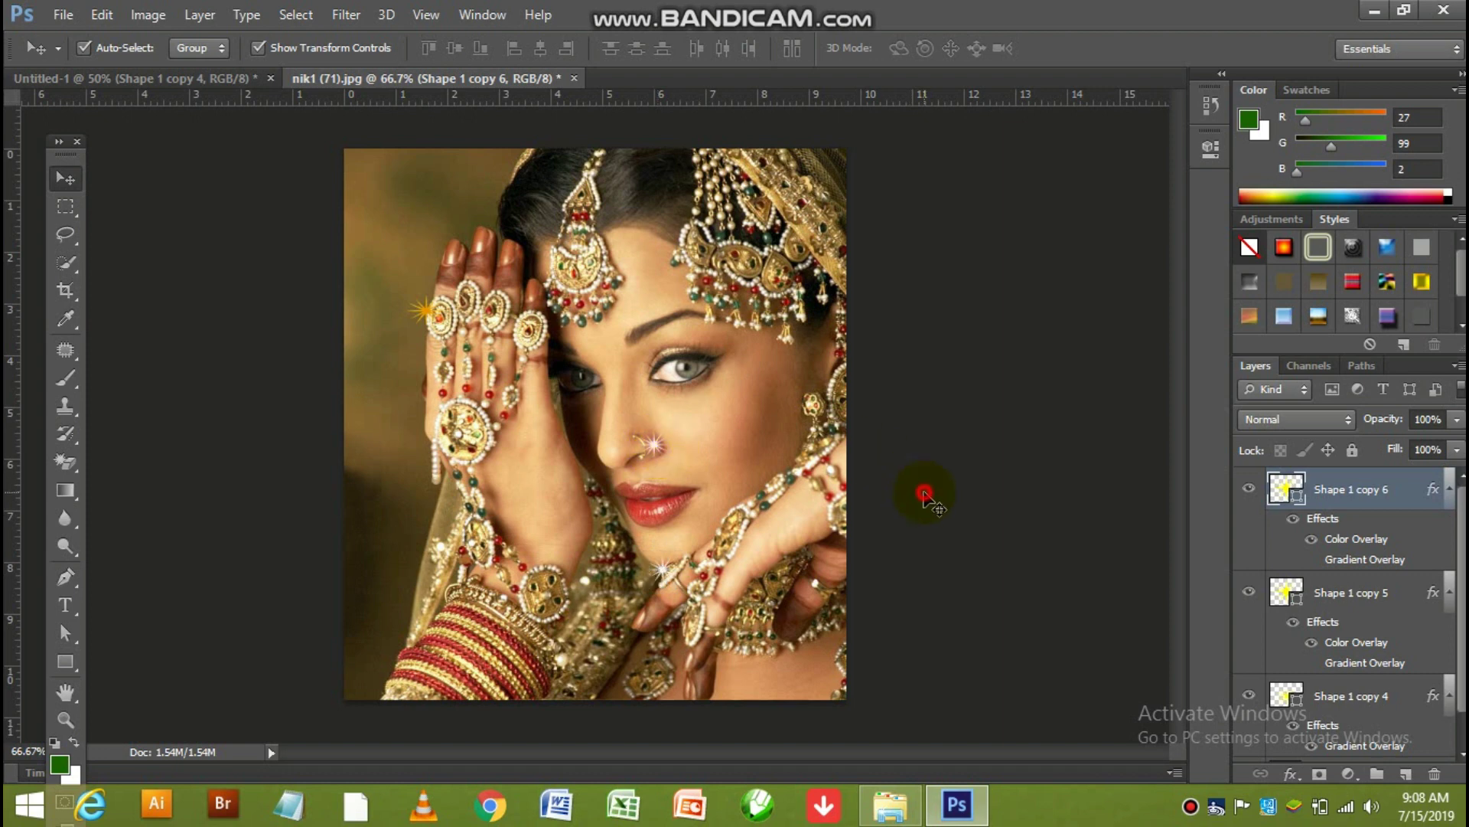
left_click(924, 496)
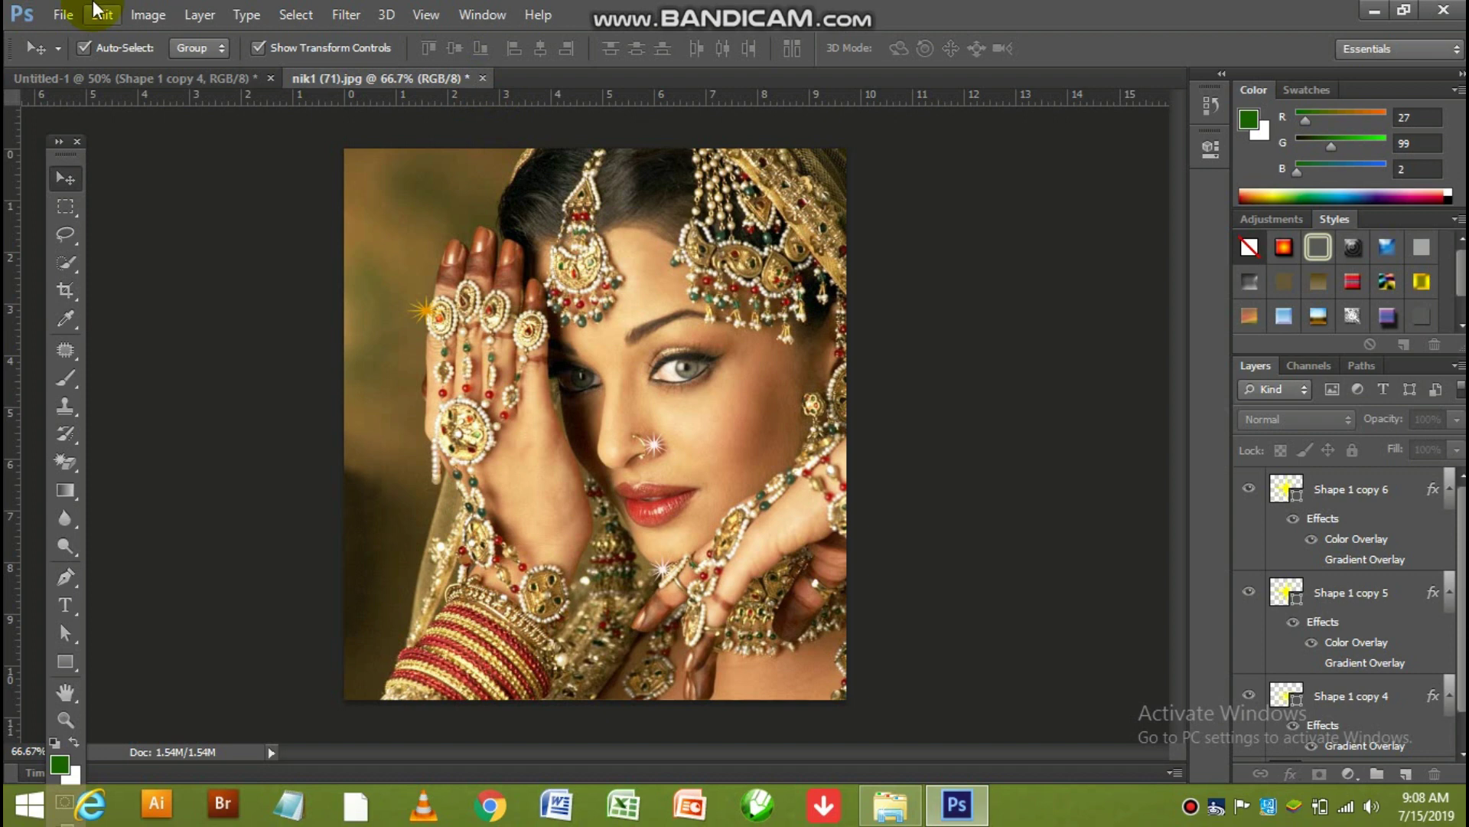
Switch to the Brush tool and browse the presets down to the 2500 px brushes
left_click(66, 372)
left_click(142, 377)
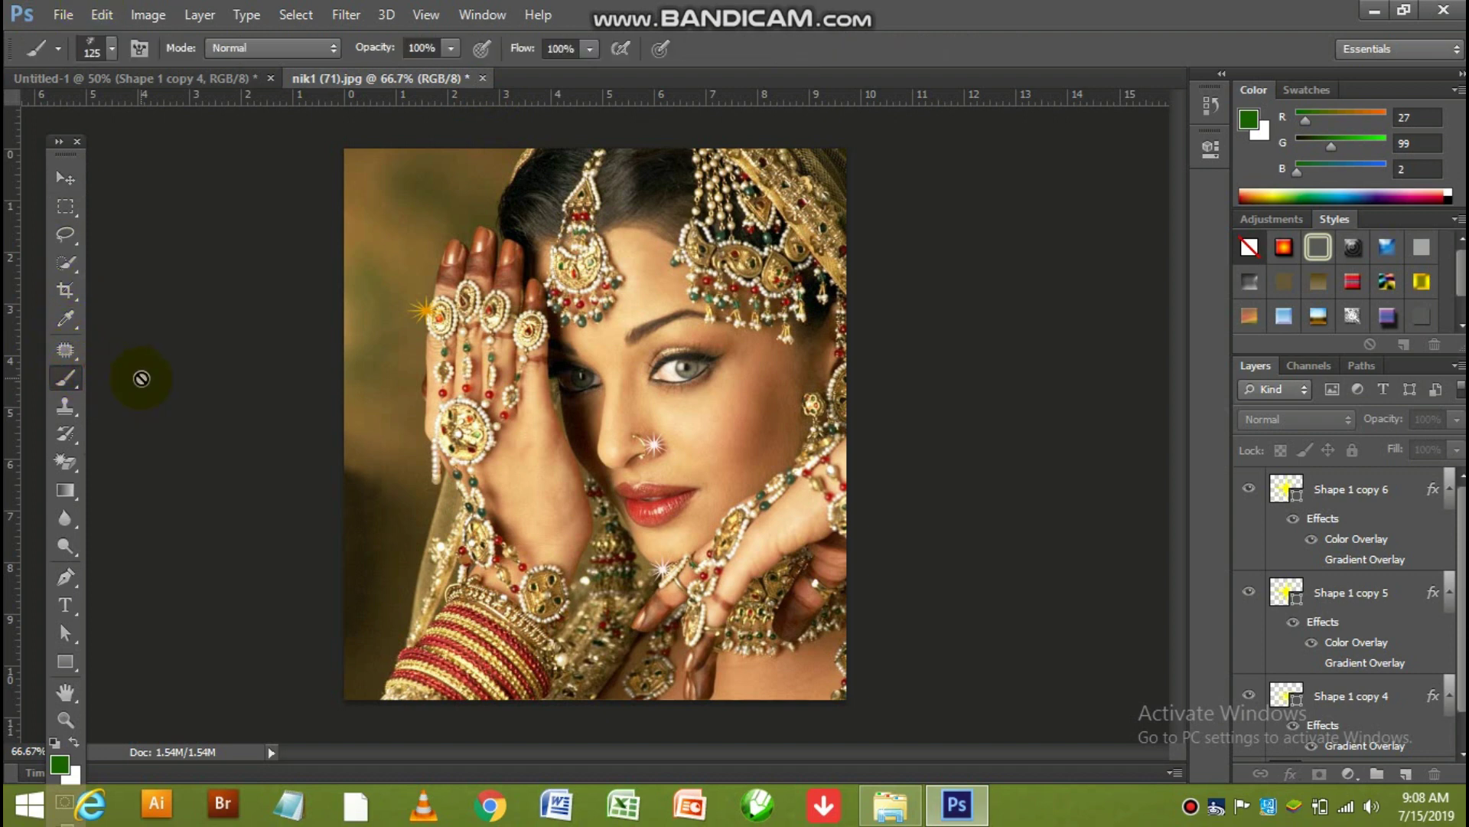
left_click(110, 47)
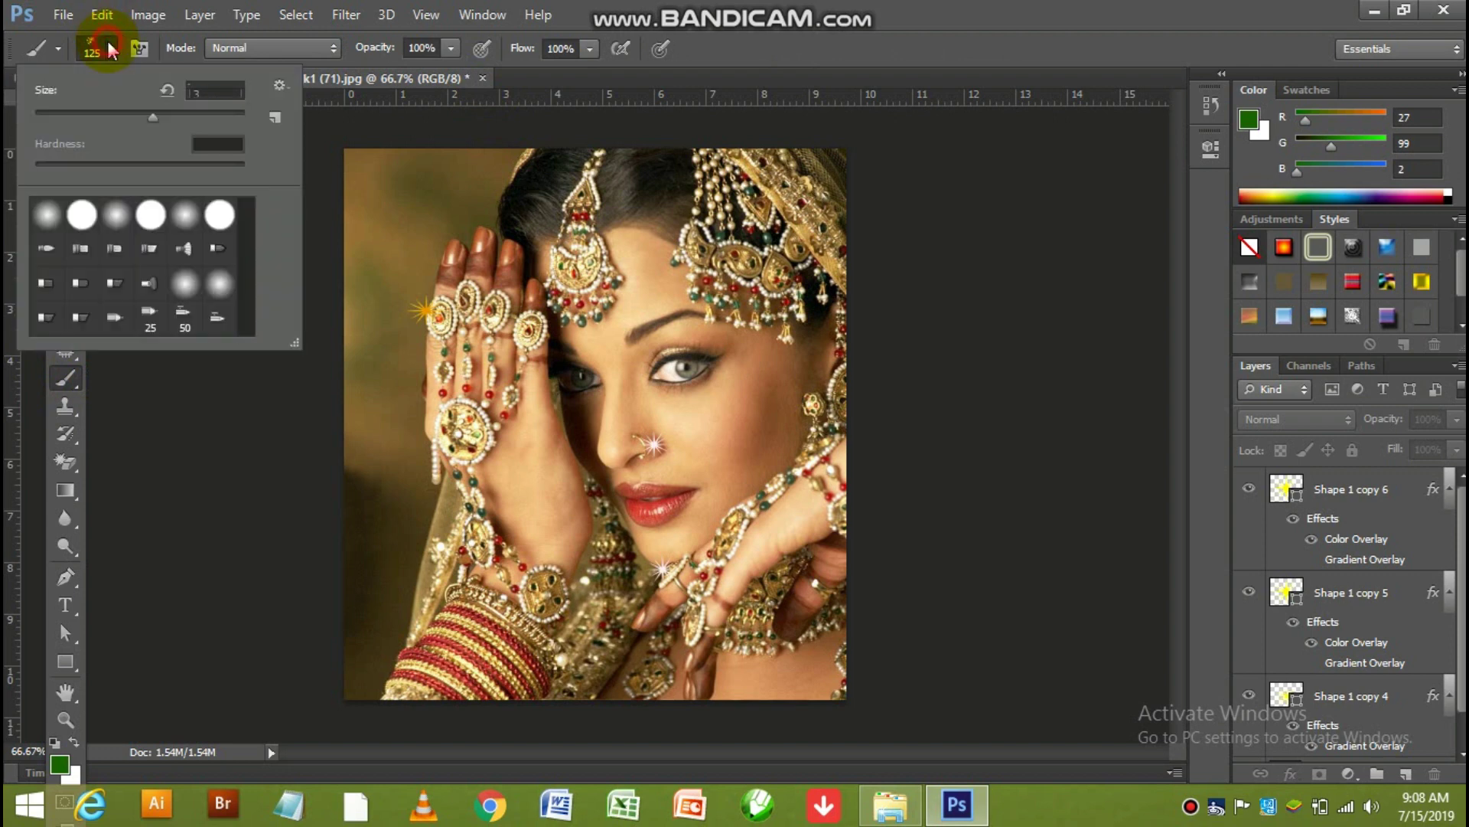
mouse_move(250, 230)
left_mouse_down()
mouse_move(250, 306)
mouse_move(268, 241)
mouse_move(246, 244)
mouse_move(251, 222)
left_mouse_up()
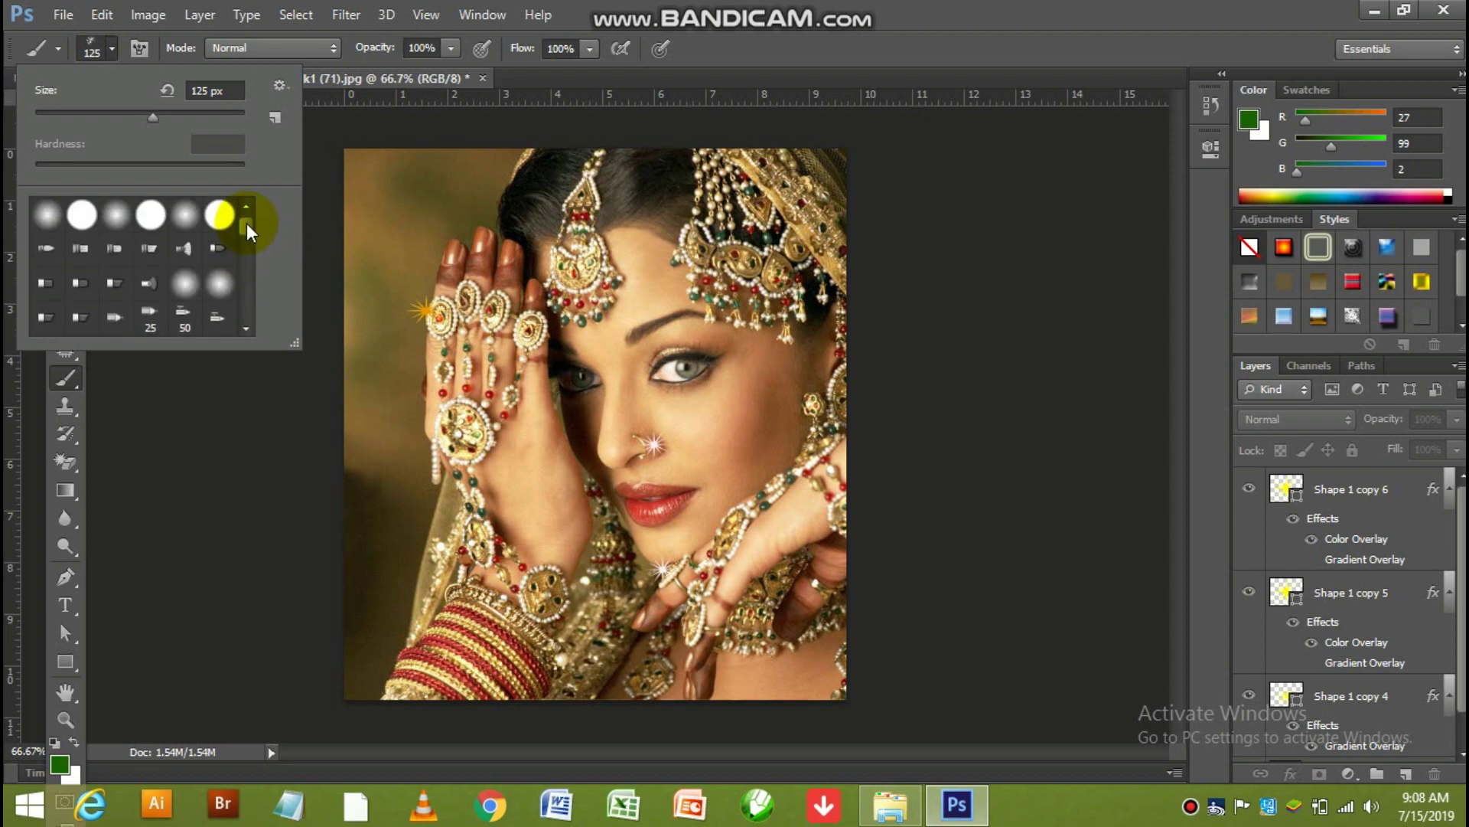
left_click(282, 85)
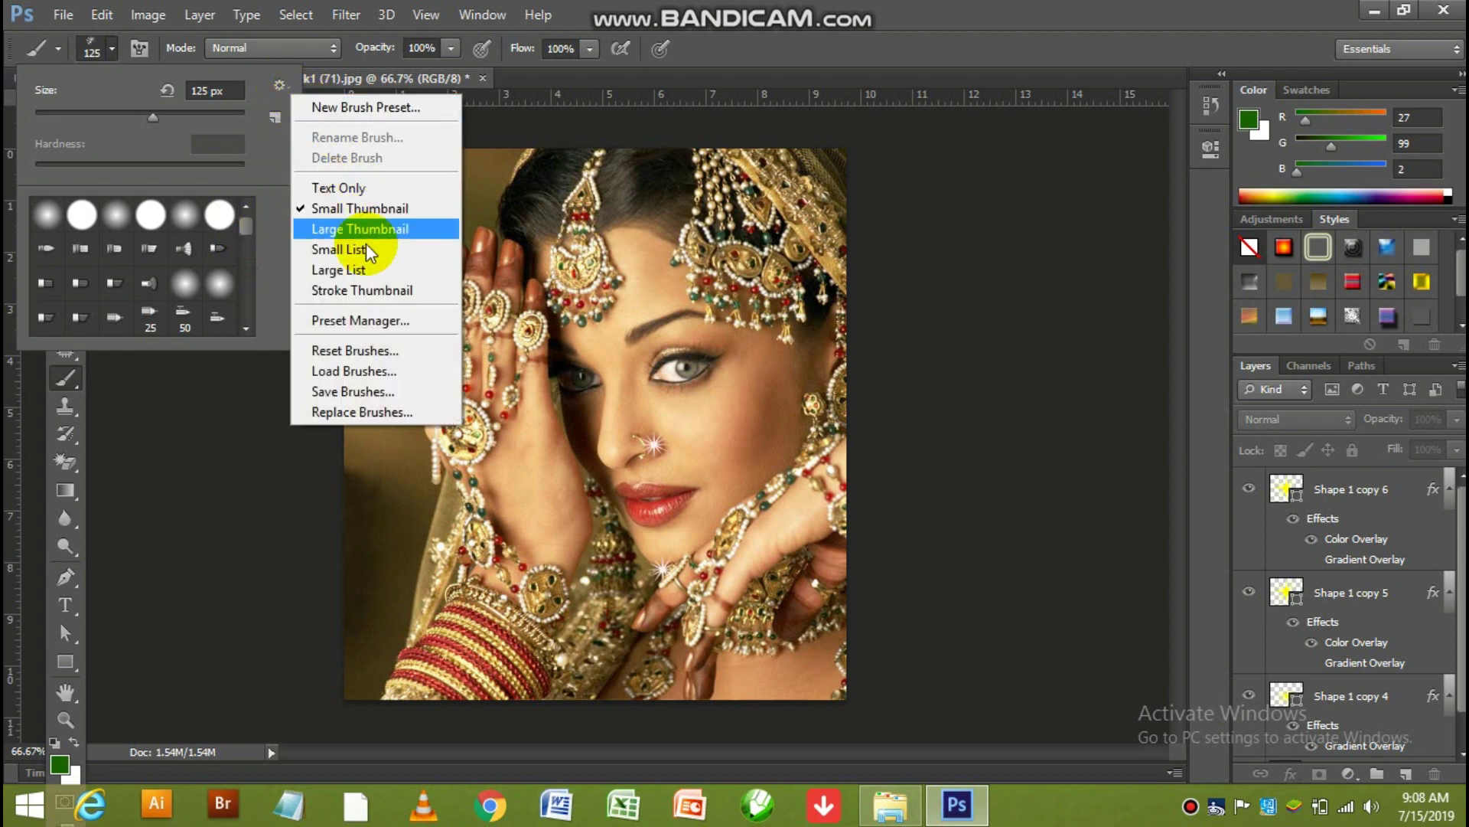
left_click(246, 229)
left_click_drag(246, 265, 245, 308)
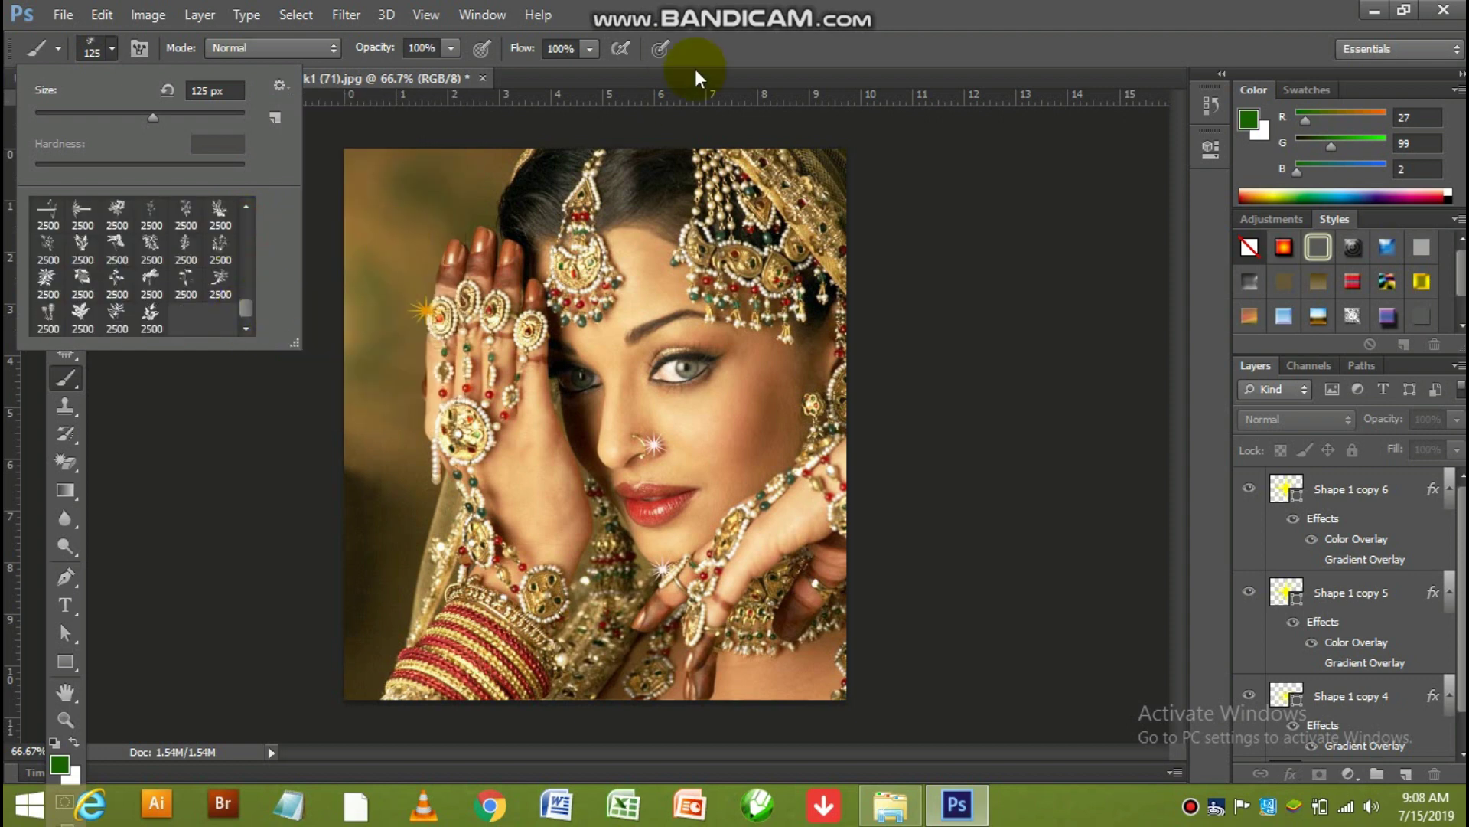
left_click(747, 37)
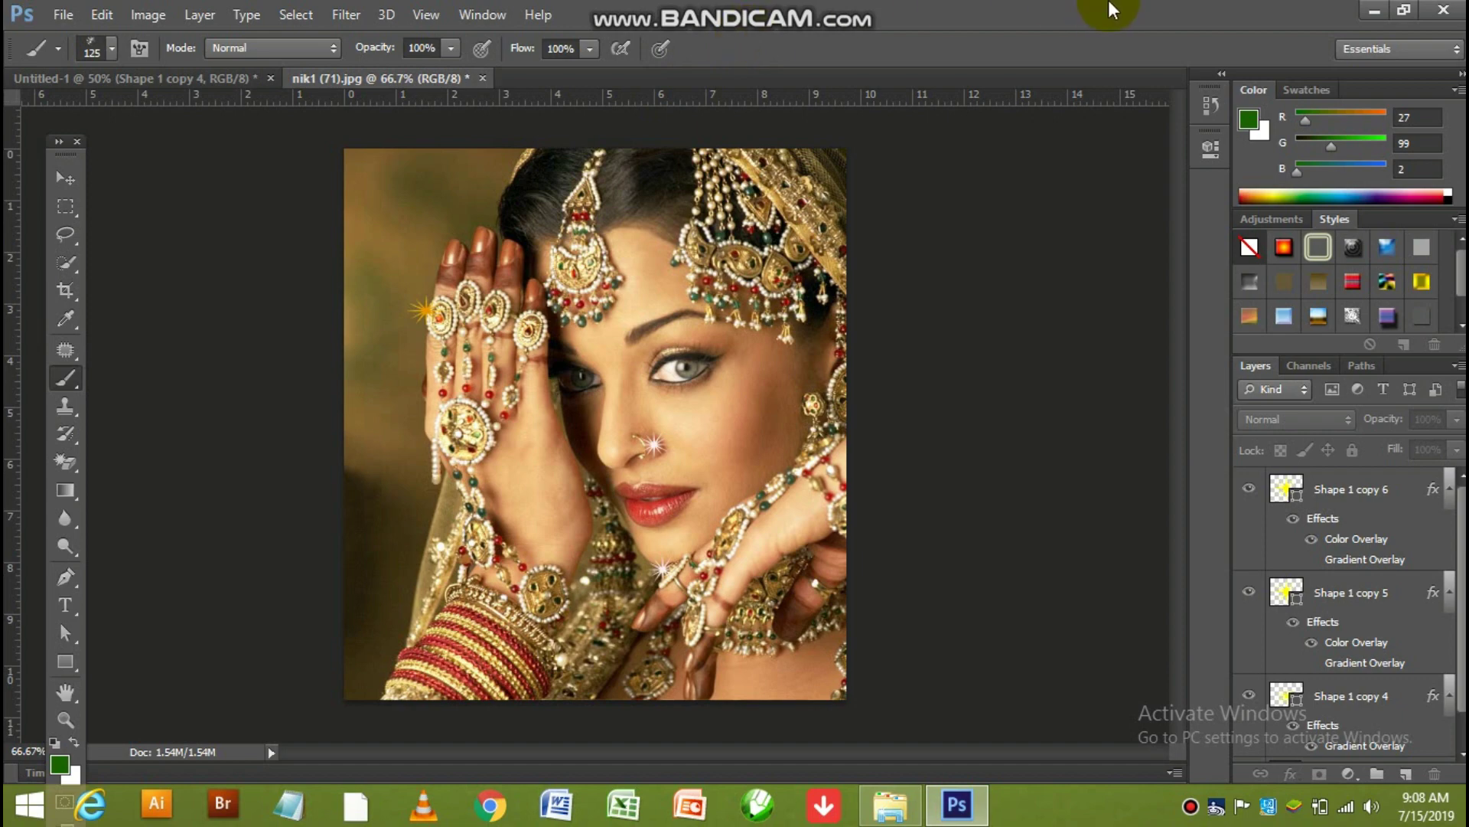
Minimize Photoshop and view the nanara and d sample images in Windows Photos
left_click(1374, 12)
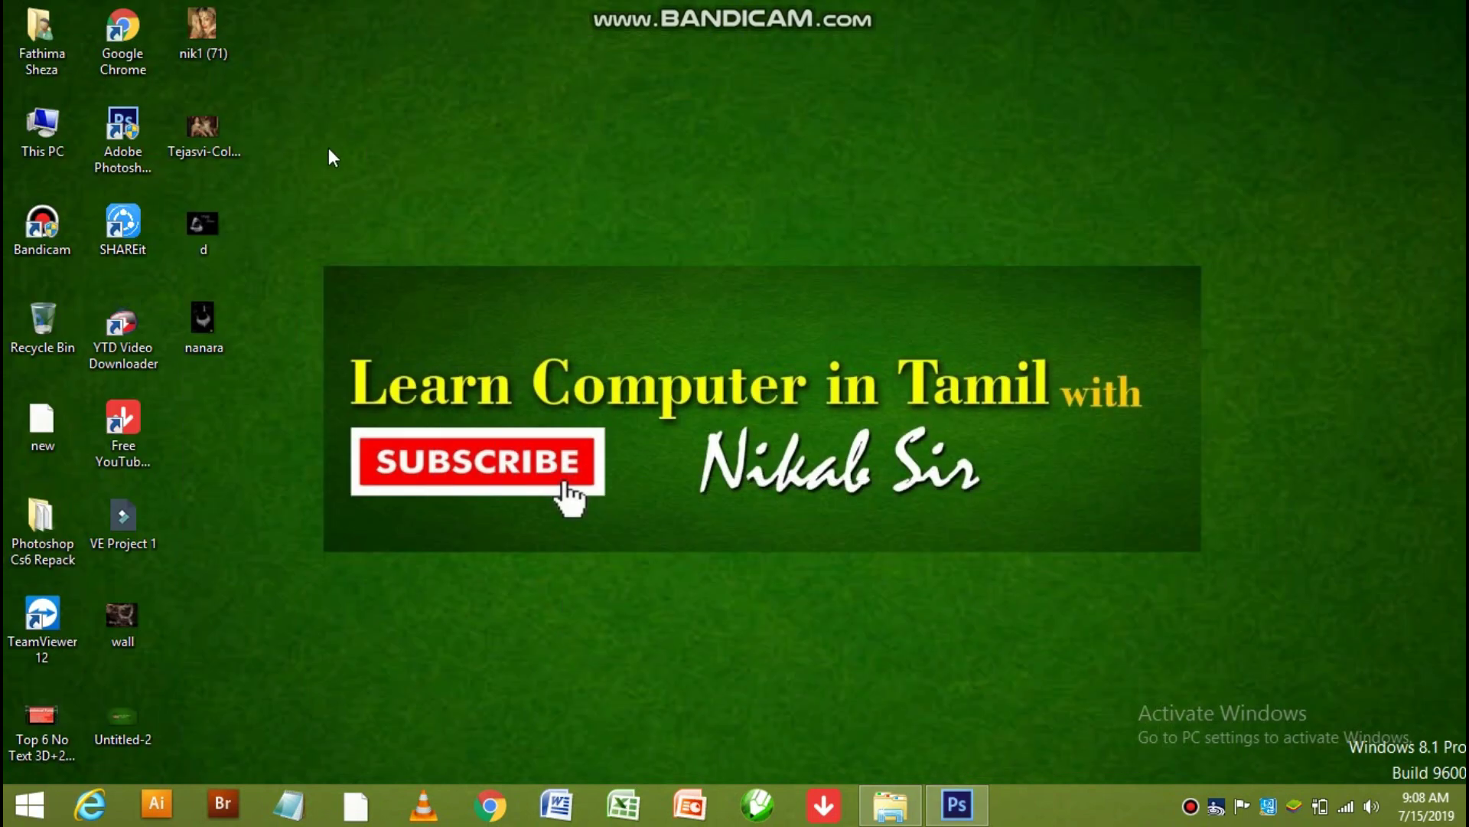
double_click(208, 323)
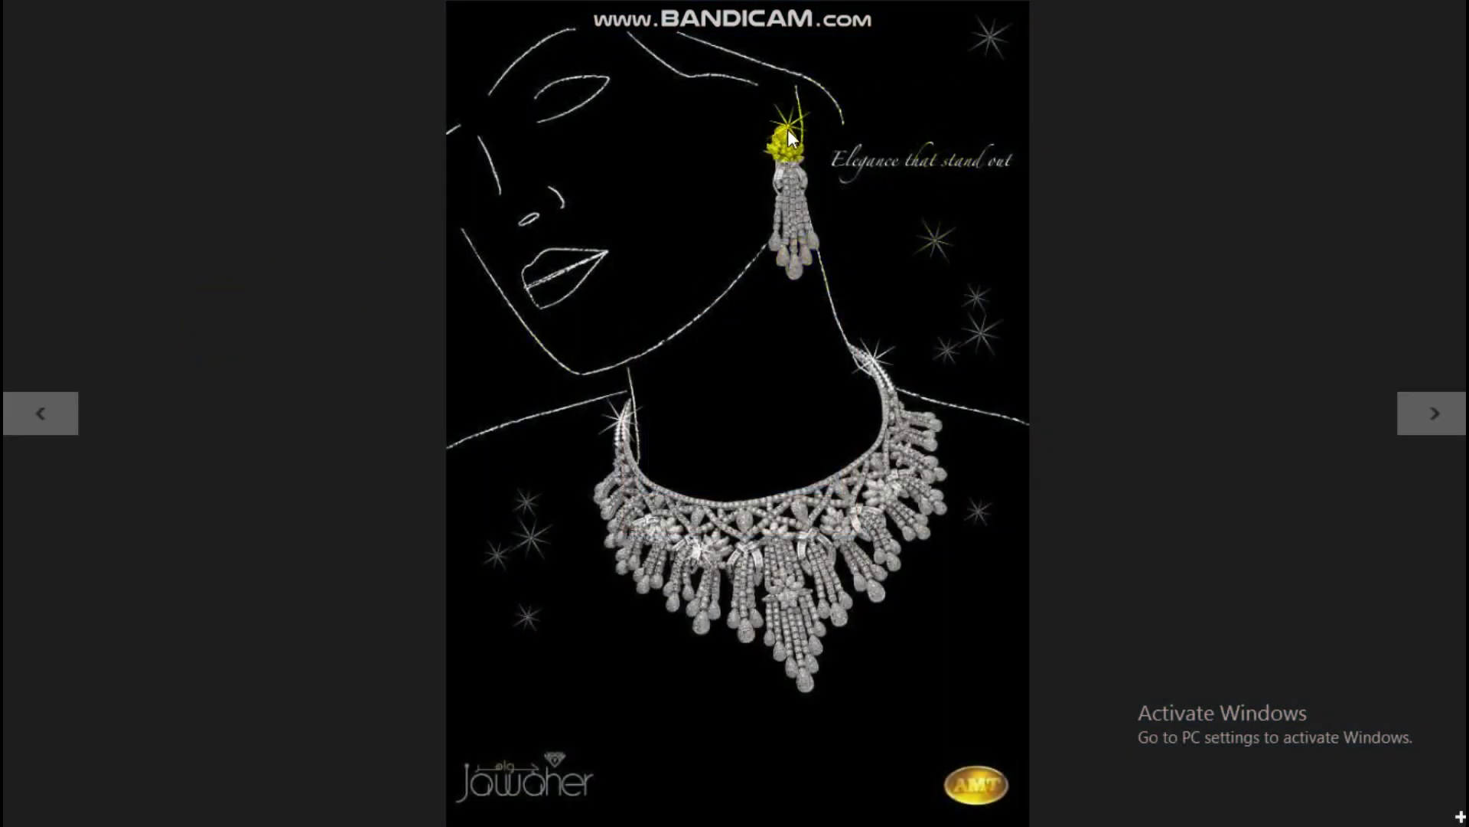
key("alt+F4")
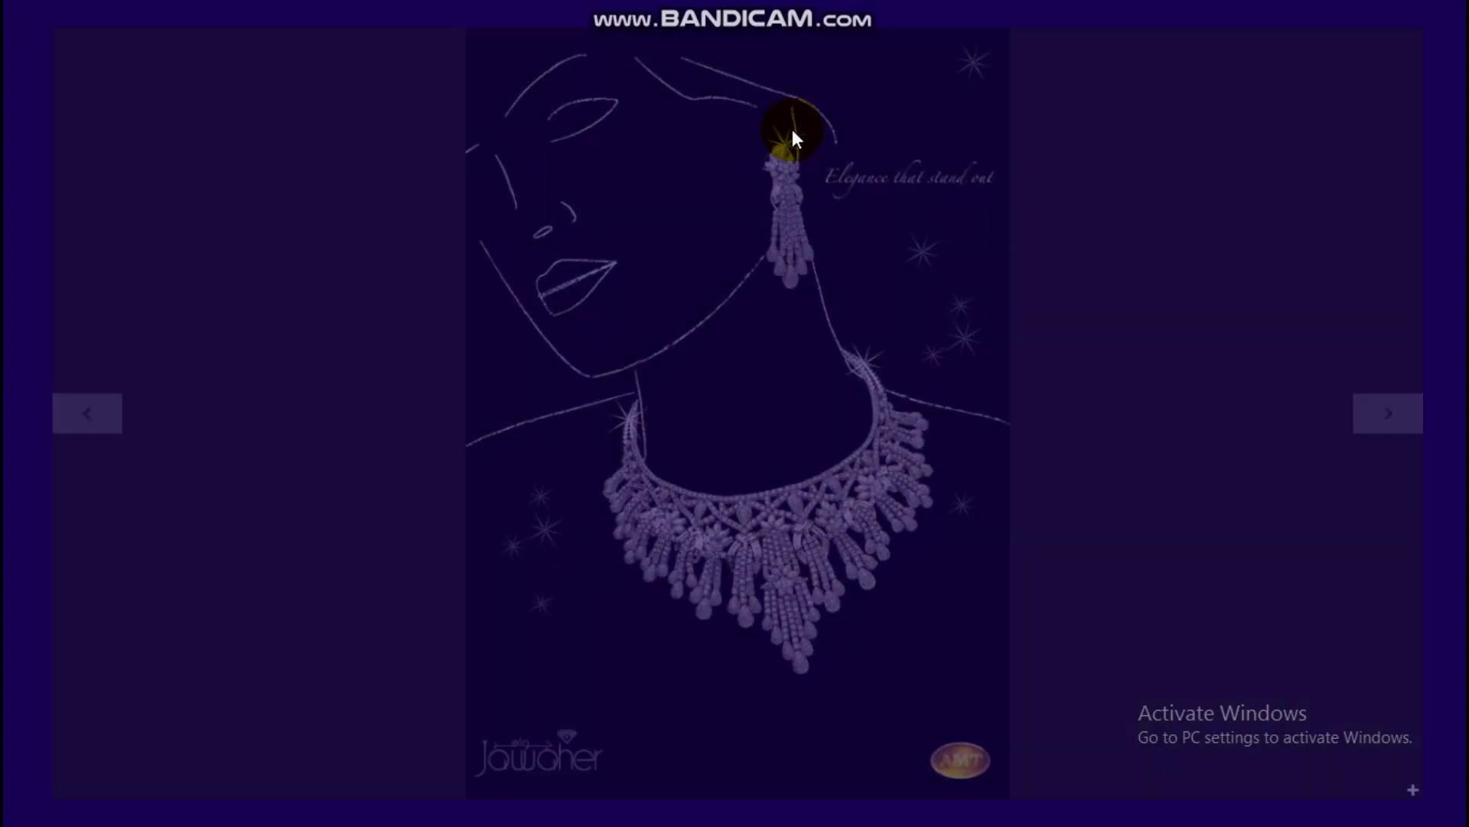
double_click(204, 226)
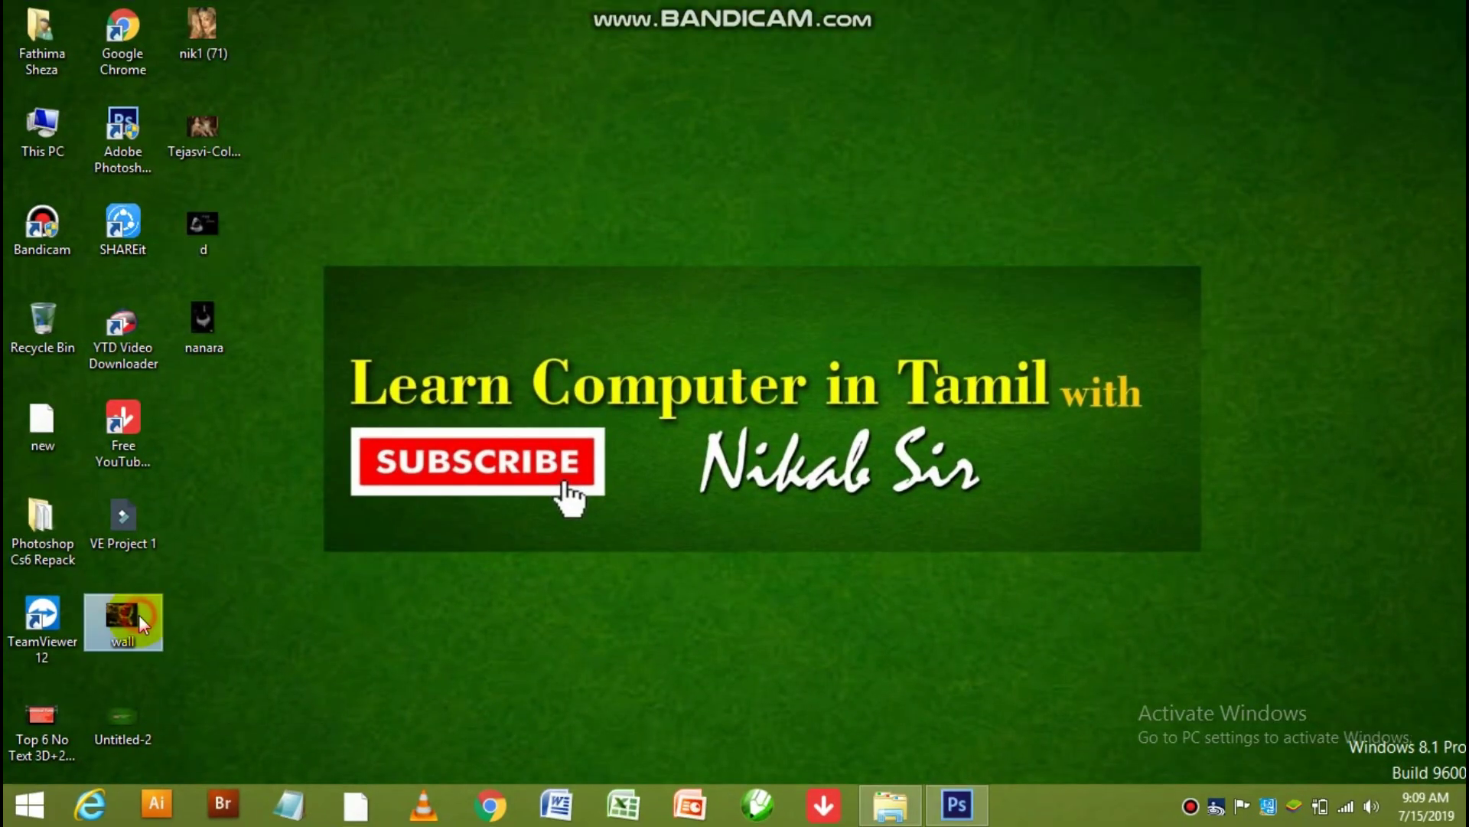
double_click(140, 617)
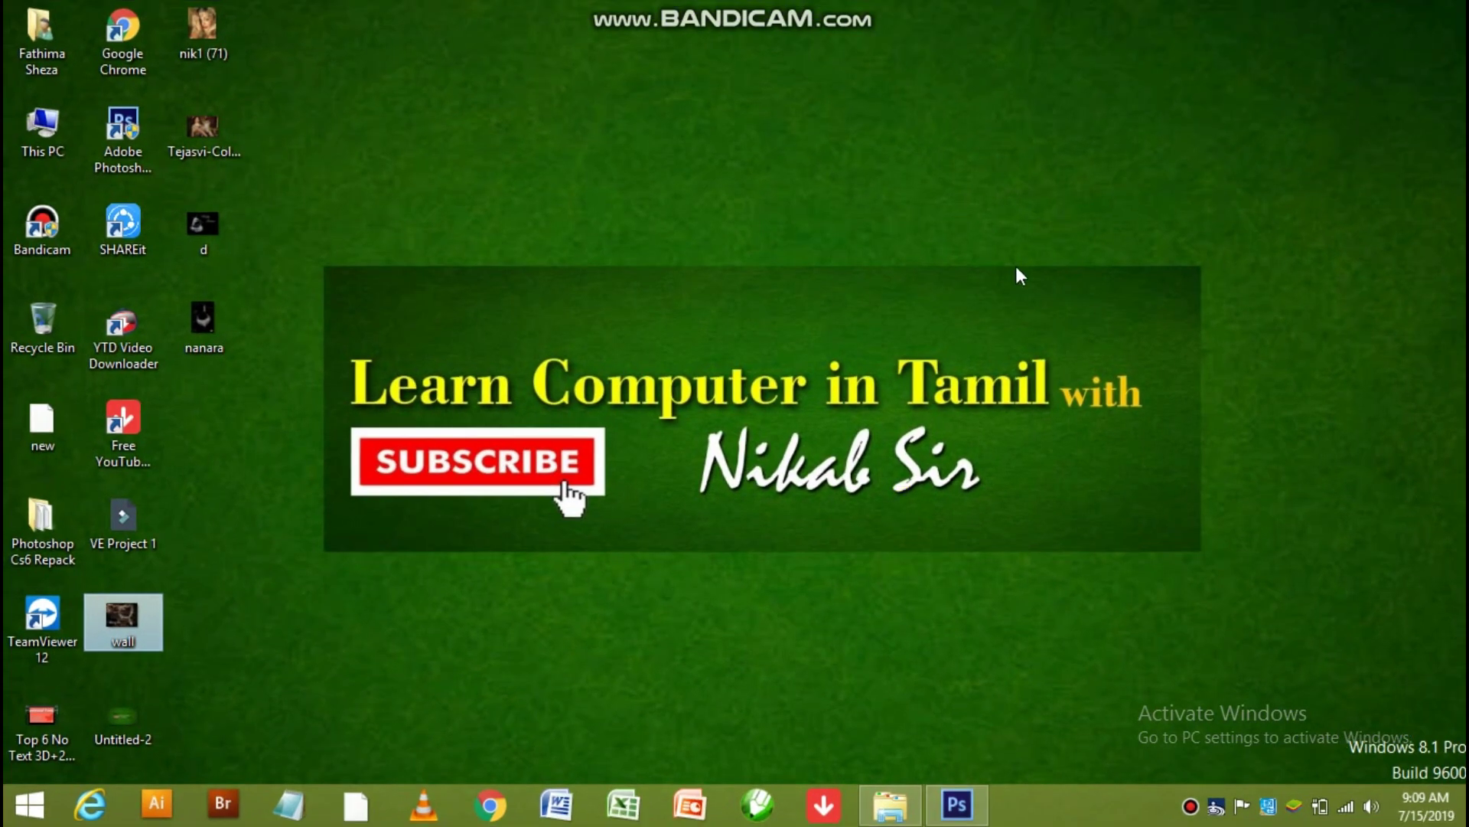
left_click(851, 9)
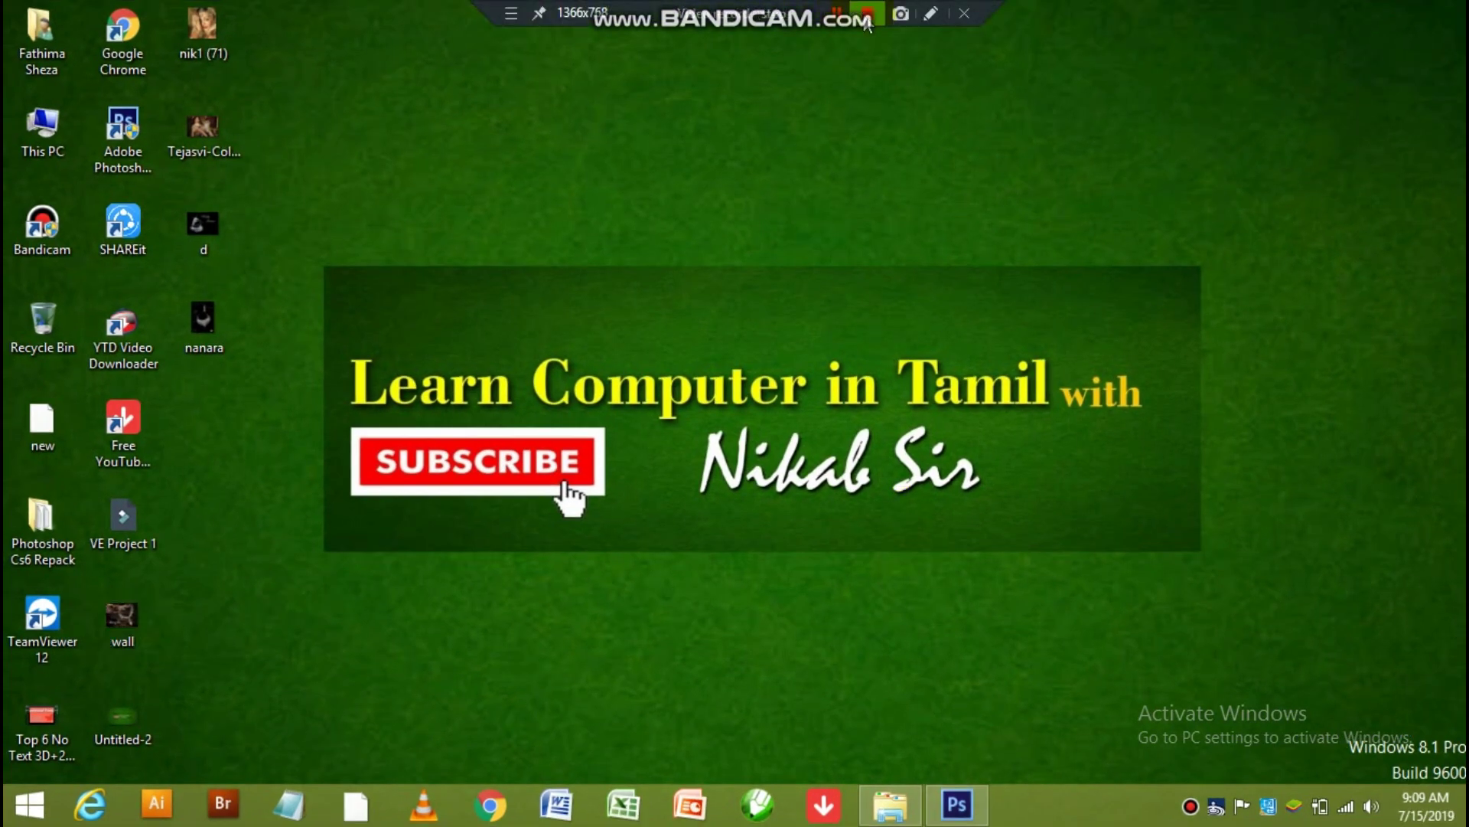